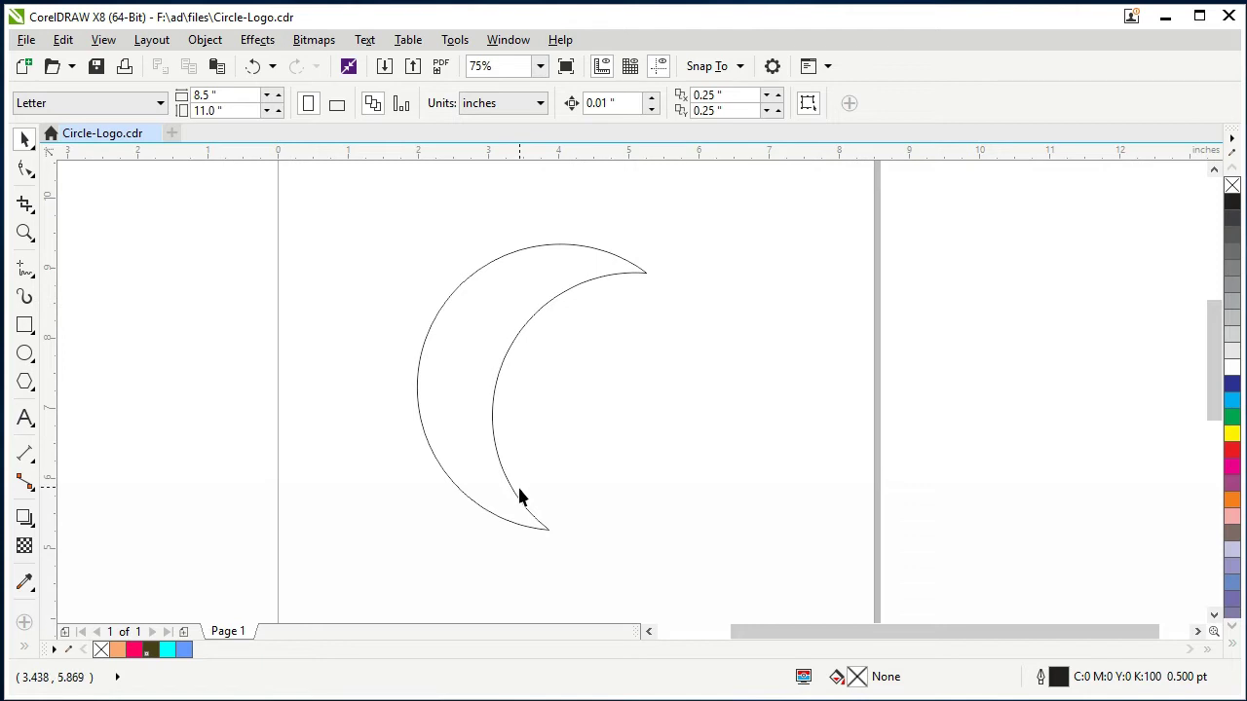
# Duplicate the crescent, offset the copy slightly down and to the right, and reduce its height to about 96%
pyautogui.click(510, 487)
pyautogui.hotkey('ctrl', 'c')
pyautogui.hotkey('ctrl', 'v')
pyautogui.moveTo(535, 386); pyautogui.dragTo(565, 407)
pyautogui.moveTo(564, 553); pyautogui.dragTo(565, 541)
# Fine-tune the copy so its outer edge meets the original crescent's tips, shrinking its height to about 95.5%
pyautogui.scroll(5, 629, 259)
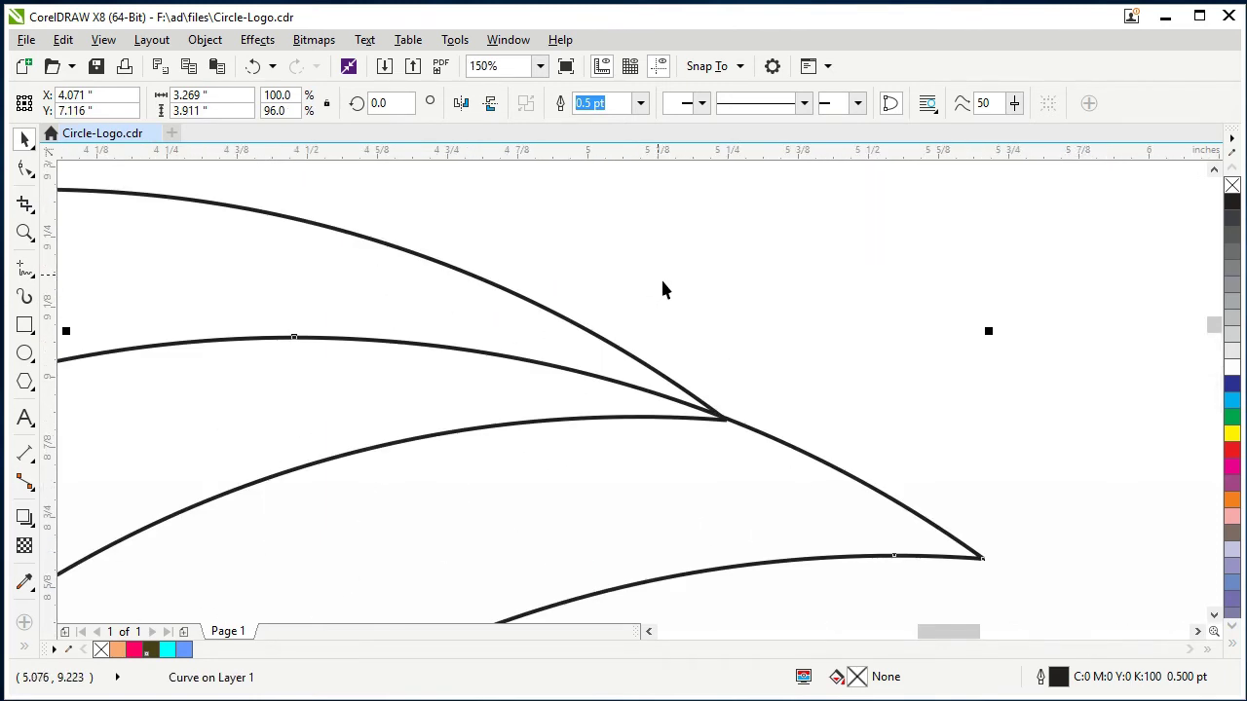
pyautogui.scroll(-5, 763, 300)
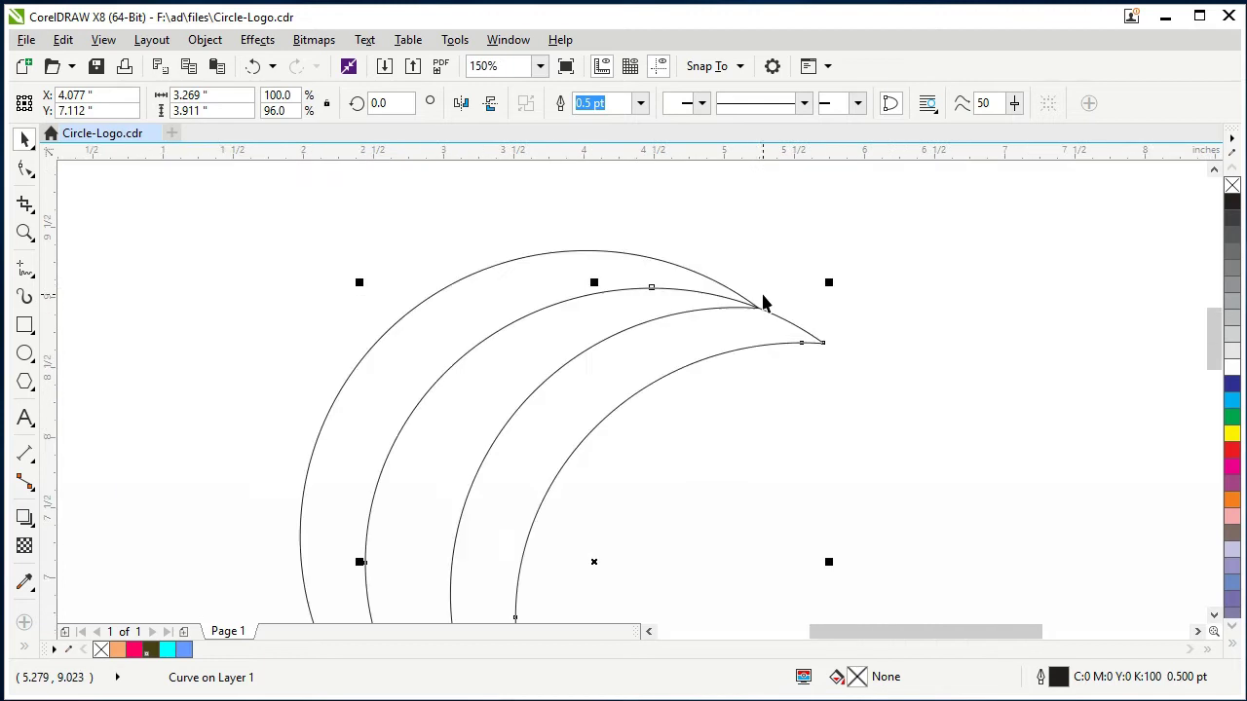
pyautogui.scroll(3, 712, 576)
pyautogui.moveTo(654, 472); pyautogui.dragTo(656, 462)
pyautogui.scroll(-3, 604, 499)
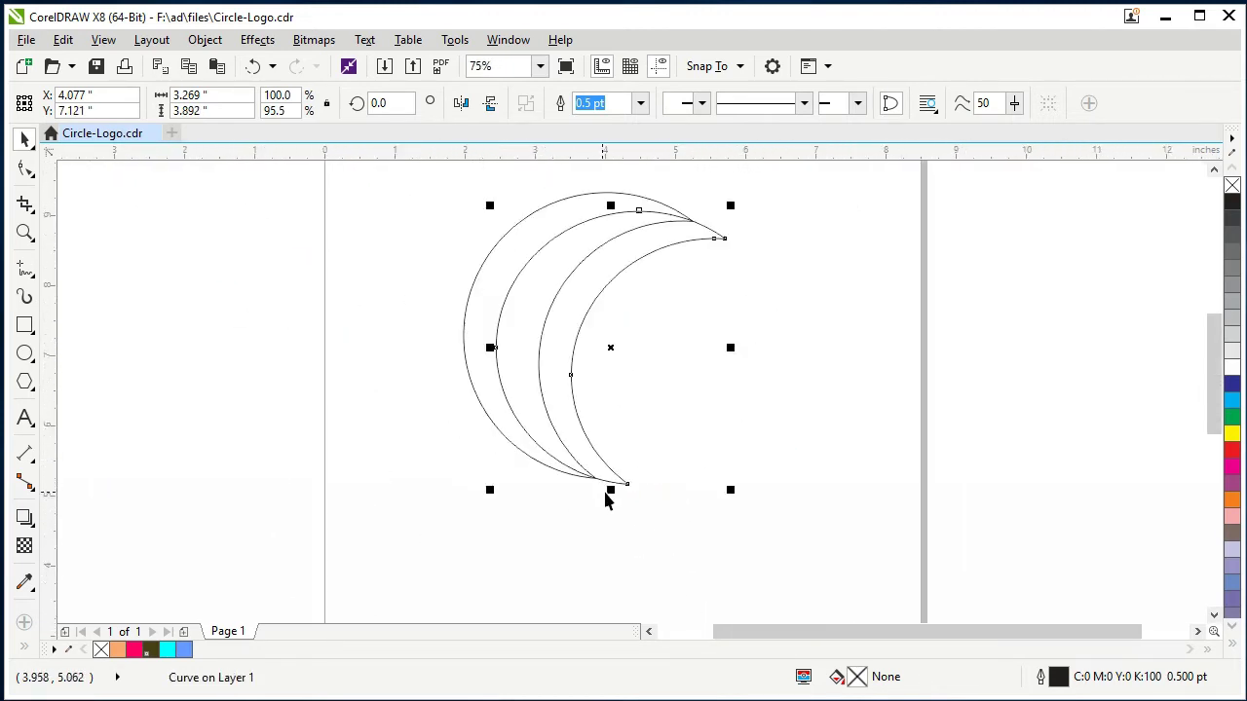
pyautogui.press('Escape')
# Fill both the offset crescent and the original crescent with white
pyautogui.scroll(1, 722, 219)
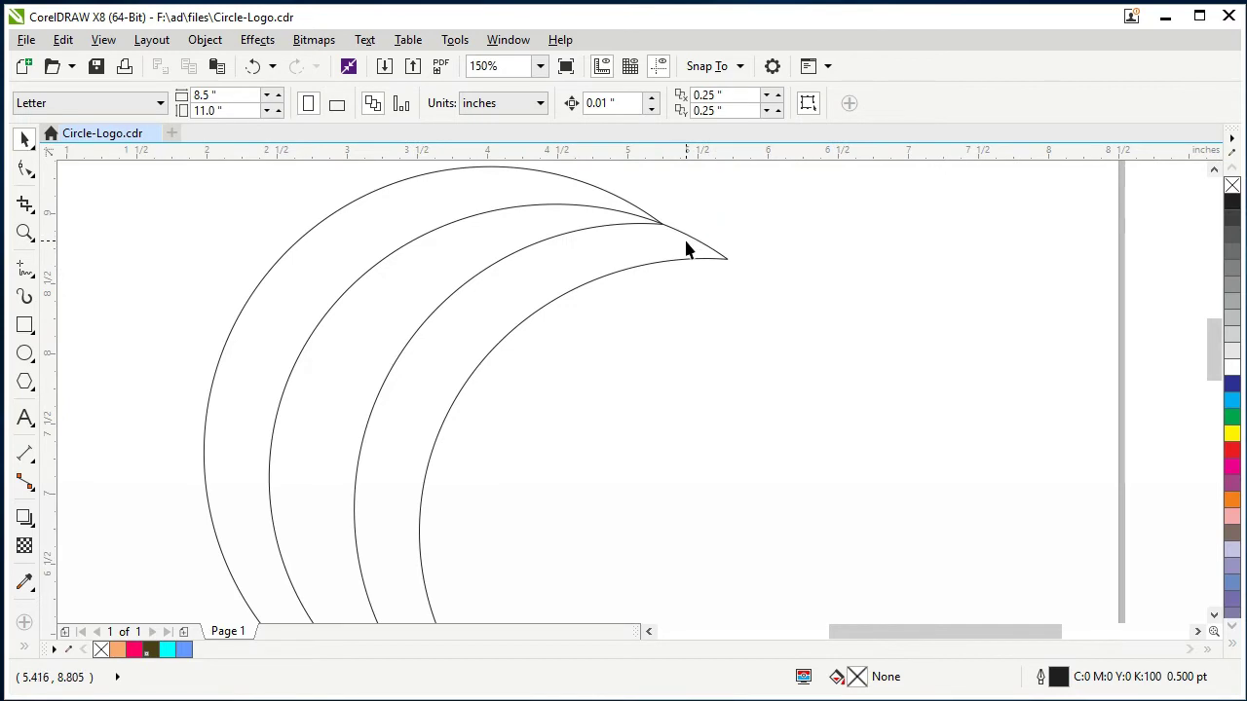
pyautogui.click(685, 246)
pyautogui.click(601, 188)
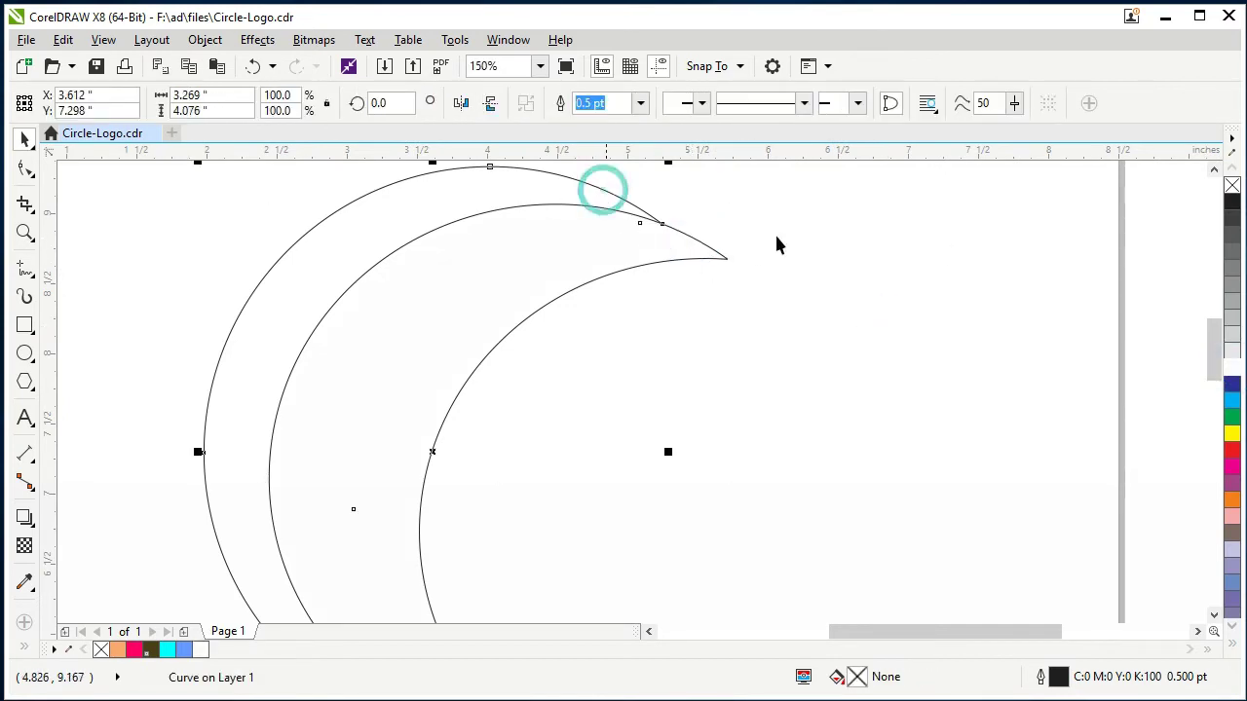
# Intersect the two crescents to create their overlapping piece, and delete the offset copy
pyautogui.click(611, 256)
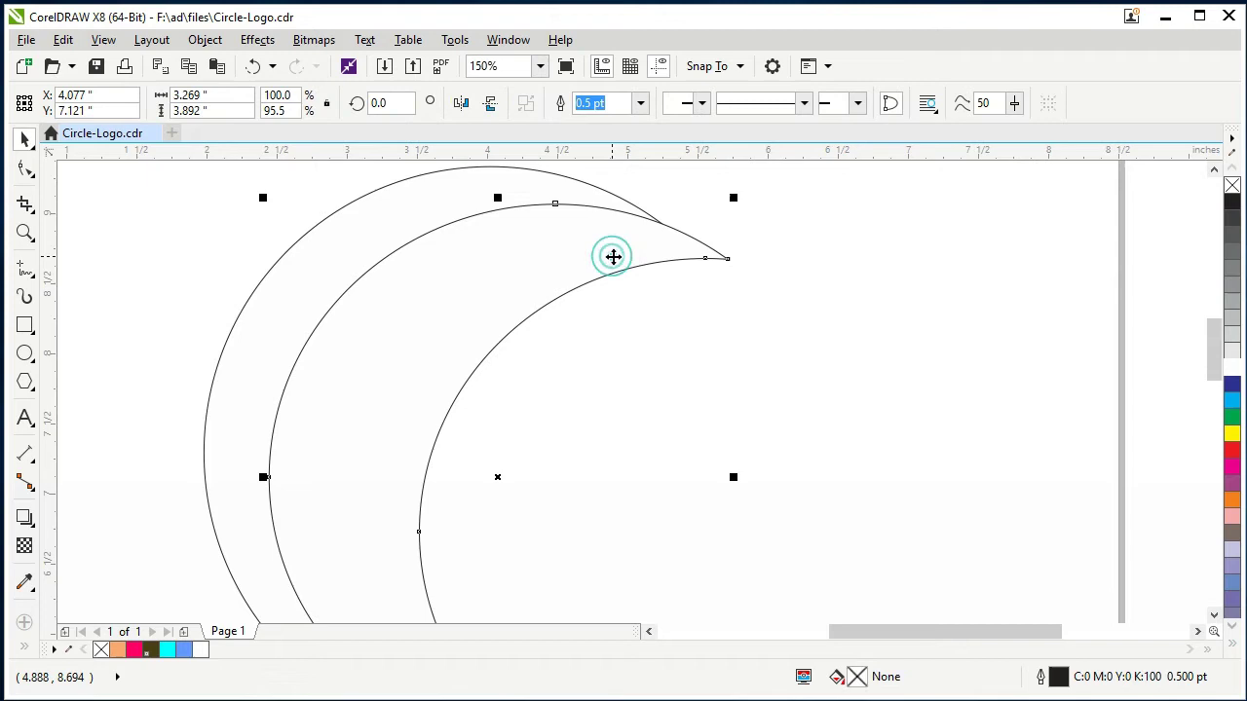
pyautogui.keyDown('shift'); pyautogui.click(362, 223); pyautogui.keyUp('shift')
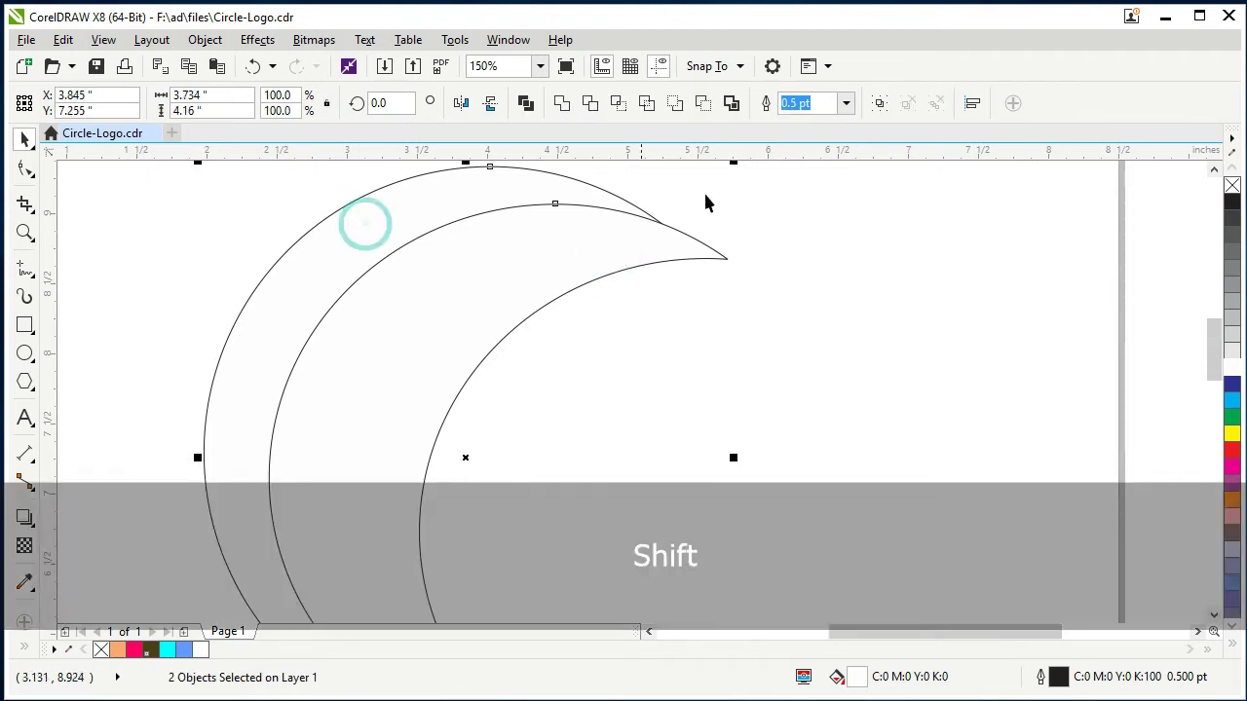
pyautogui.click(625, 105)
pyautogui.moveTo(583, 240); pyautogui.dragTo(683, 353)
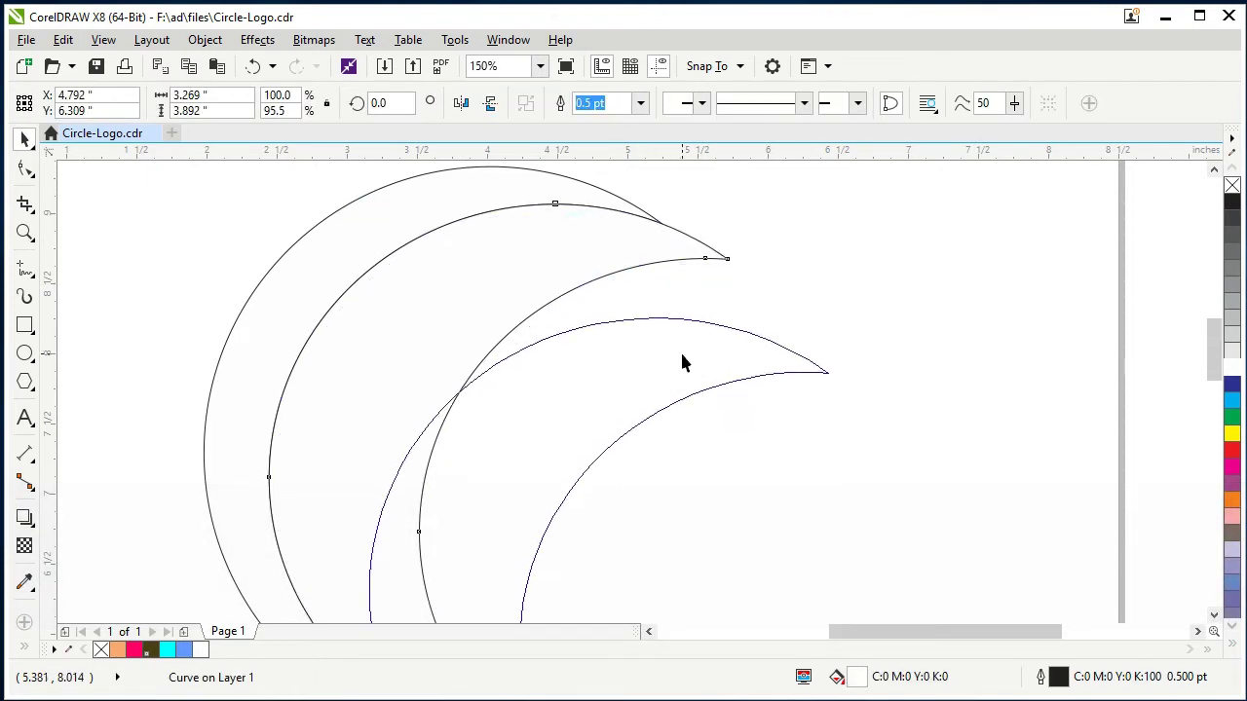
pyautogui.press('Delete')
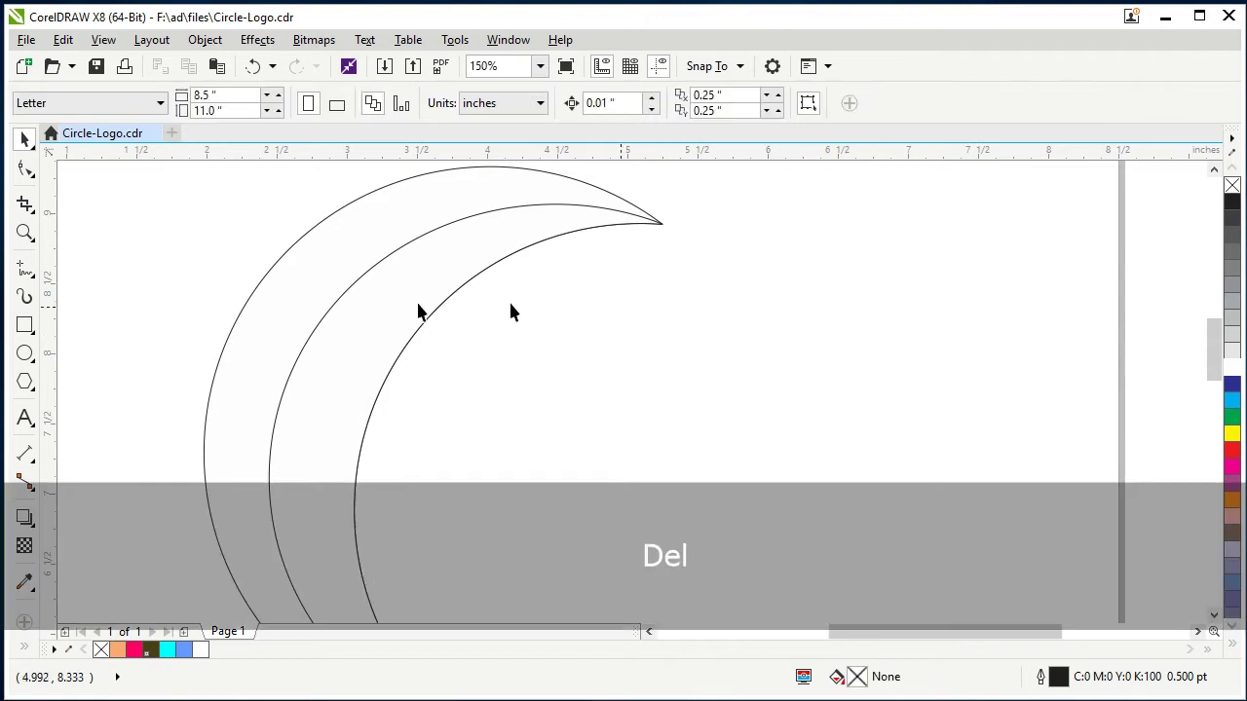
# Change the large crescent's fill to a linear fountain fill with a medium gray start color
pyautogui.scroll(-1, 380, 244)
pyautogui.click(370, 306)
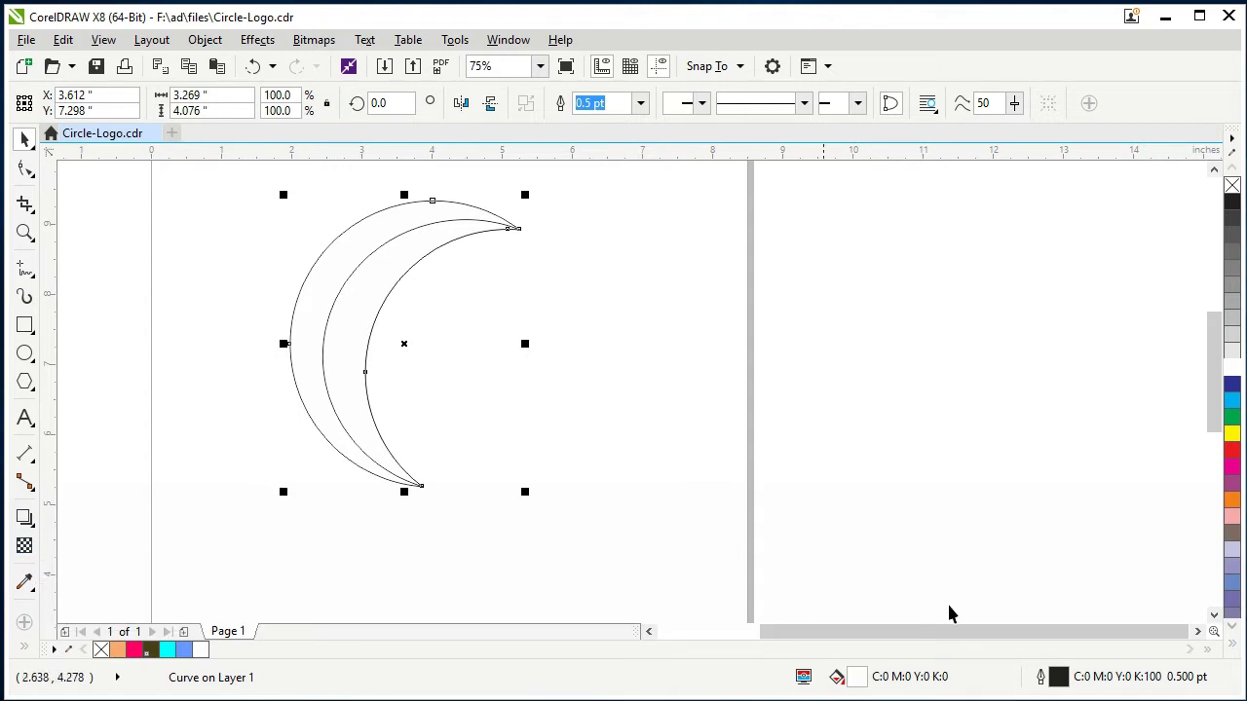
pyautogui.doubleClick(858, 679)
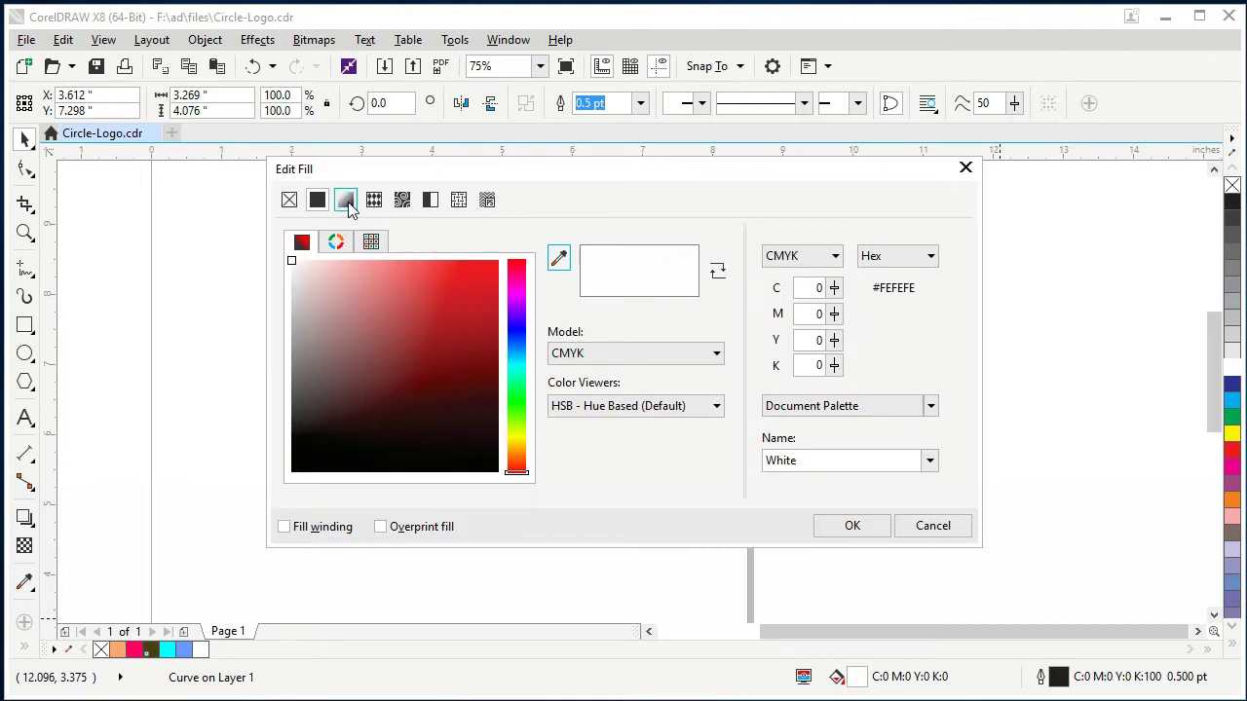
pyautogui.click(346, 202)
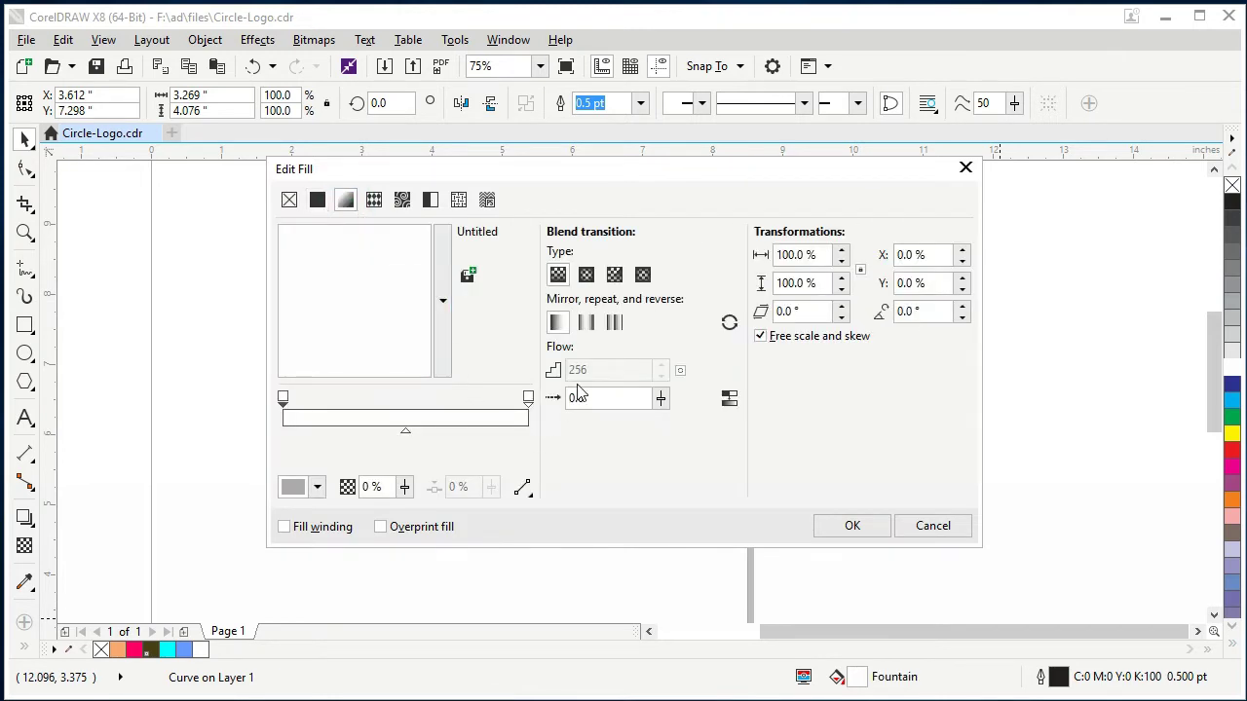
pyautogui.click(283, 399)
pyautogui.click(316, 487)
pyautogui.moveTo(294, 350); pyautogui.dragTo(292, 383)
pyautogui.click(849, 529)
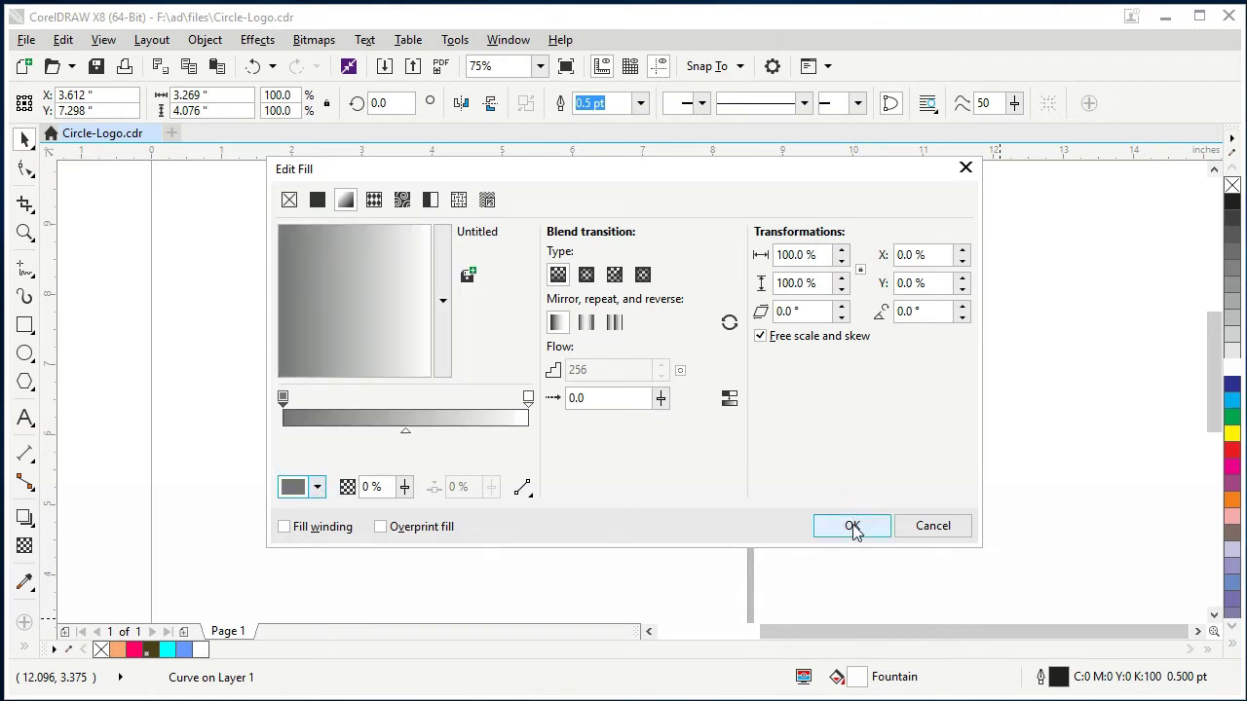
# Set the fountain fill's end color to a muted brownish red and apply the fill to the crescent
pyautogui.click(529, 399)
pyautogui.click(317, 487)
pyautogui.moveTo(319, 350); pyautogui.dragTo(336, 364)
pyautogui.click(584, 432)
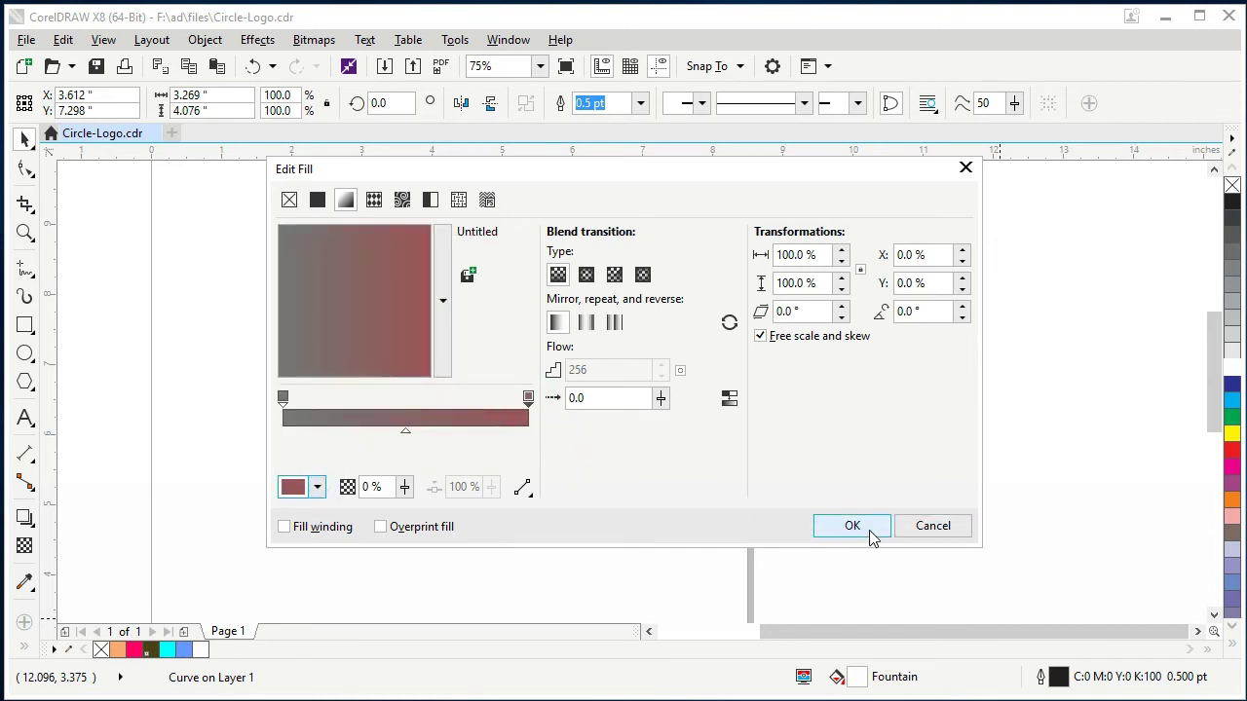
pyautogui.click(828, 527)
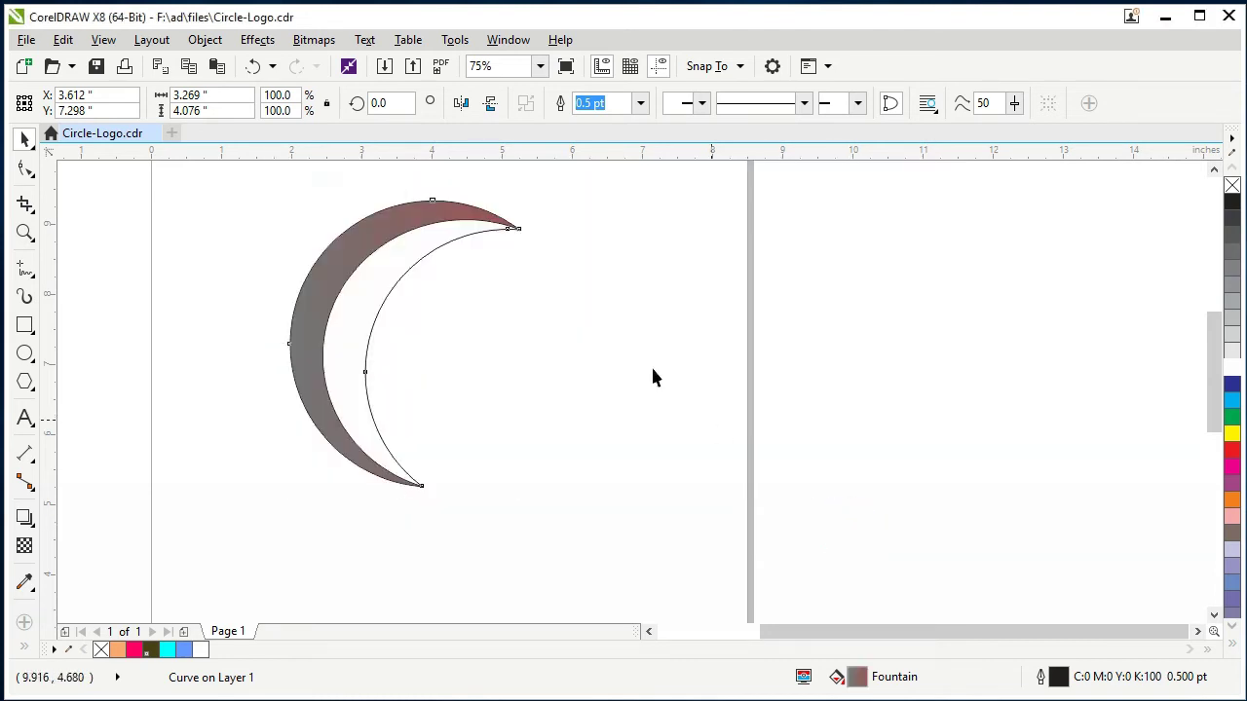
# Give the inner crescent piece the same gray-to-red fountain fill as the large crescent
pyautogui.click(516, 330)
pyautogui.click(382, 234)
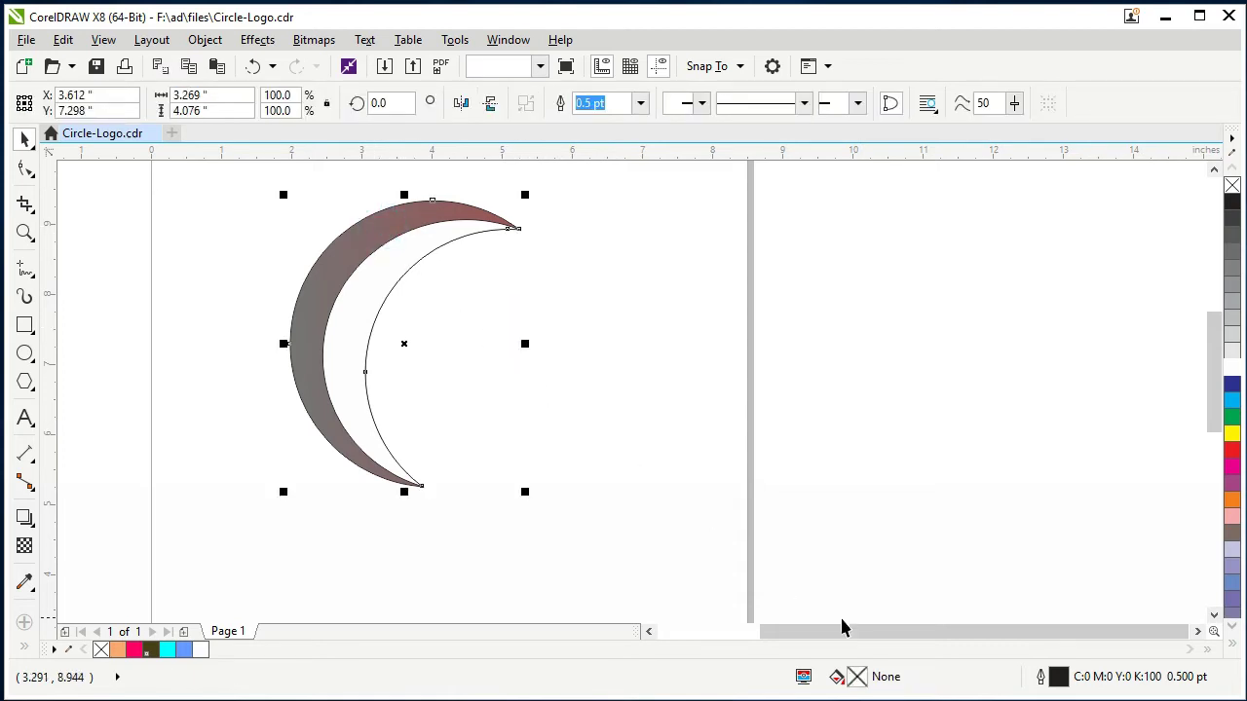
pyautogui.doubleClick(861, 675)
pyautogui.moveTo(351, 328); pyautogui.dragTo(352, 328)
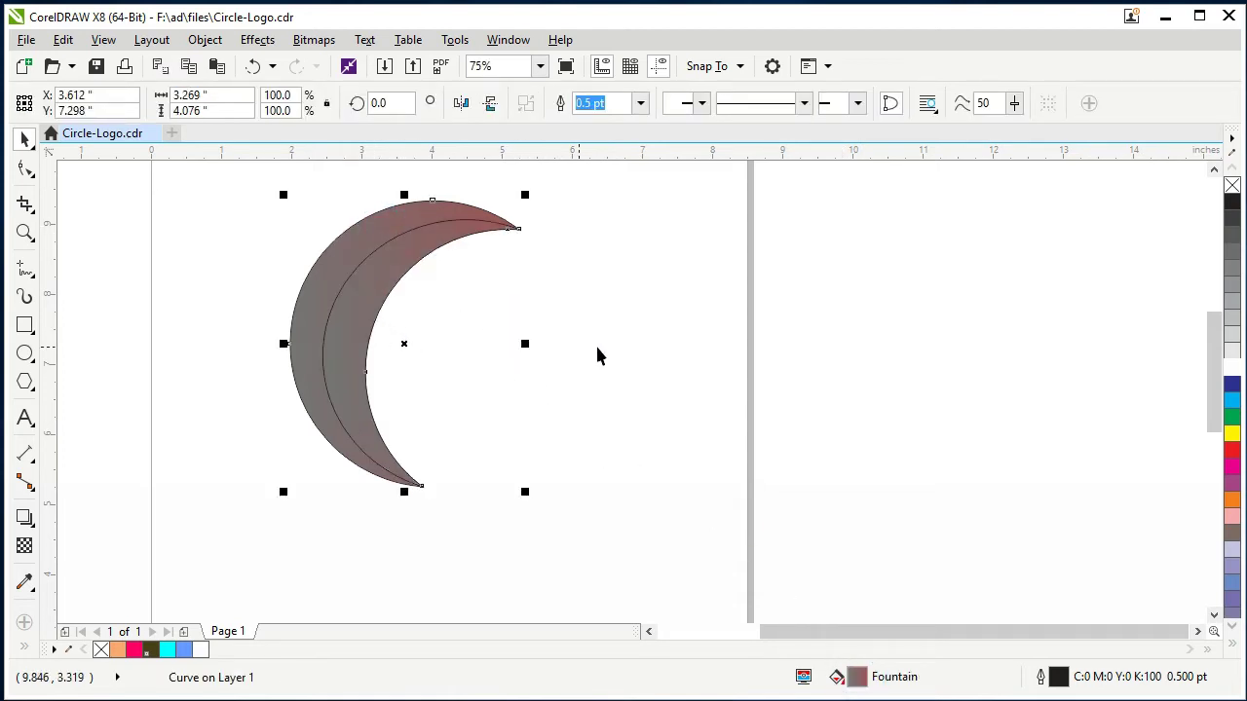
pyautogui.click(596, 354)
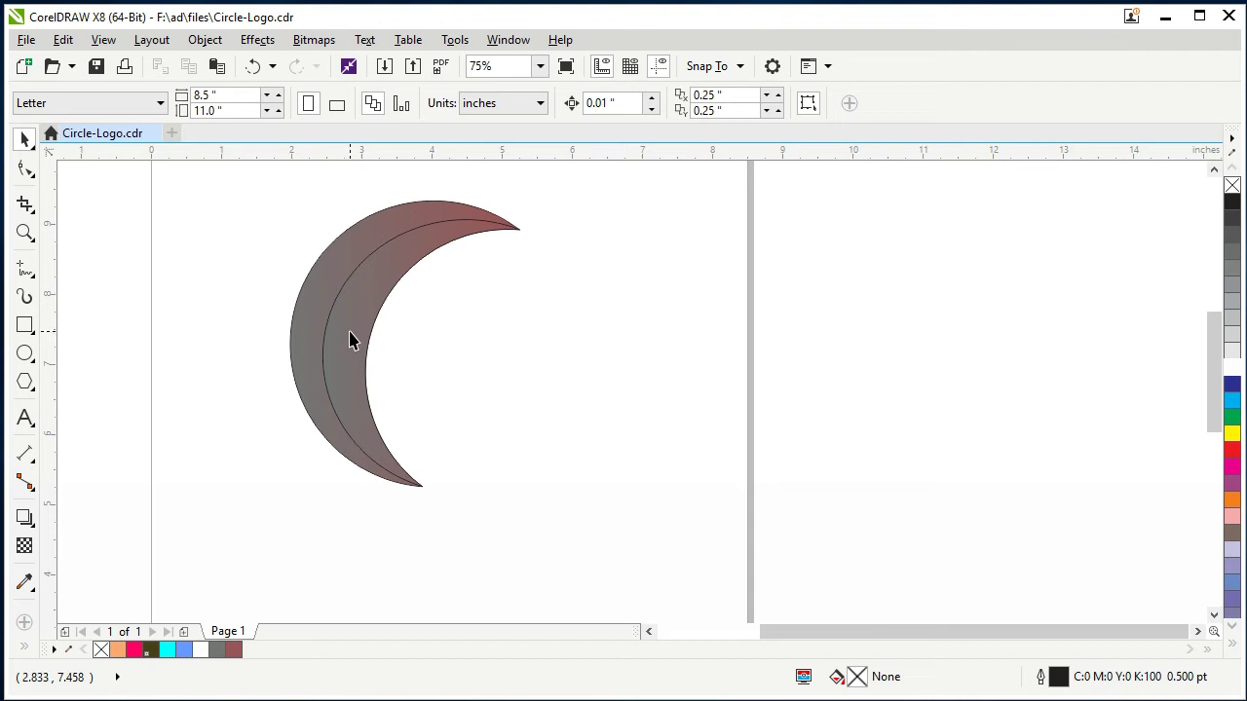
# Set the large crescent's outline width to 1.5 pt
pyautogui.click(350, 339)
pyautogui.click(587, 312)
pyautogui.moveTo(232, 154); pyautogui.dragTo(262, 139)
pyautogui.click(345, 244)
pyautogui.scroll(5, 474, 175)
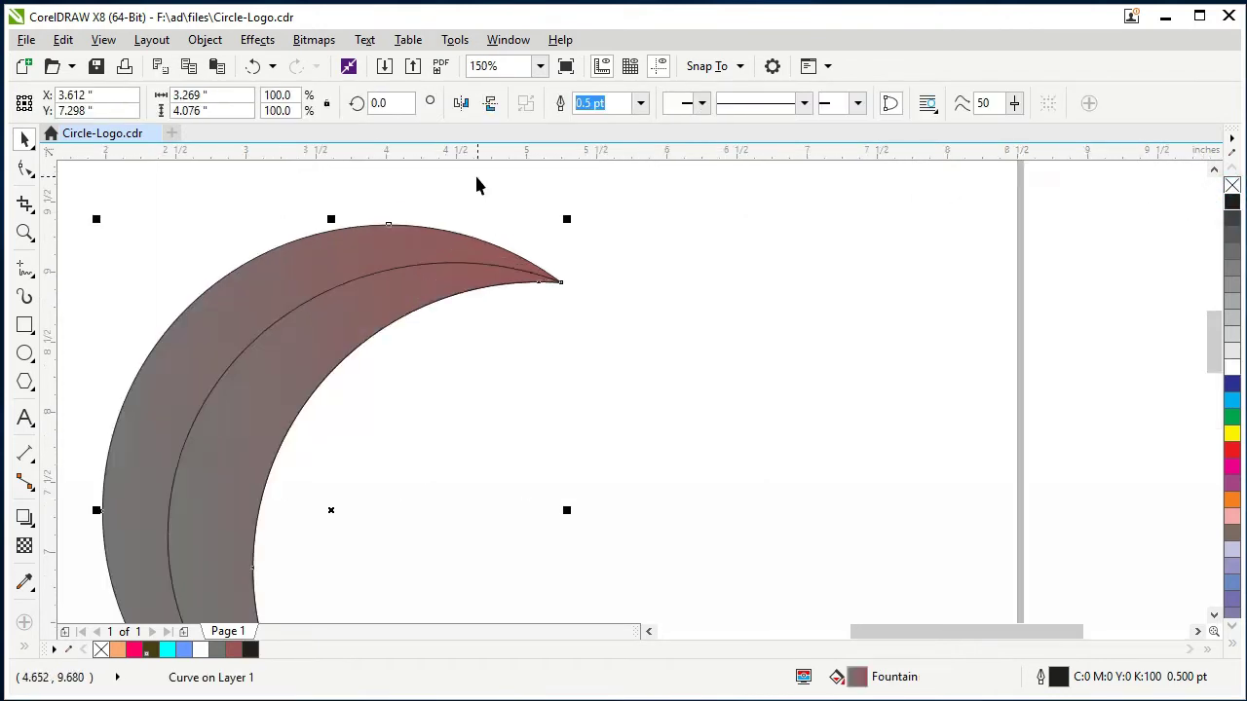
pyautogui.click(640, 103)
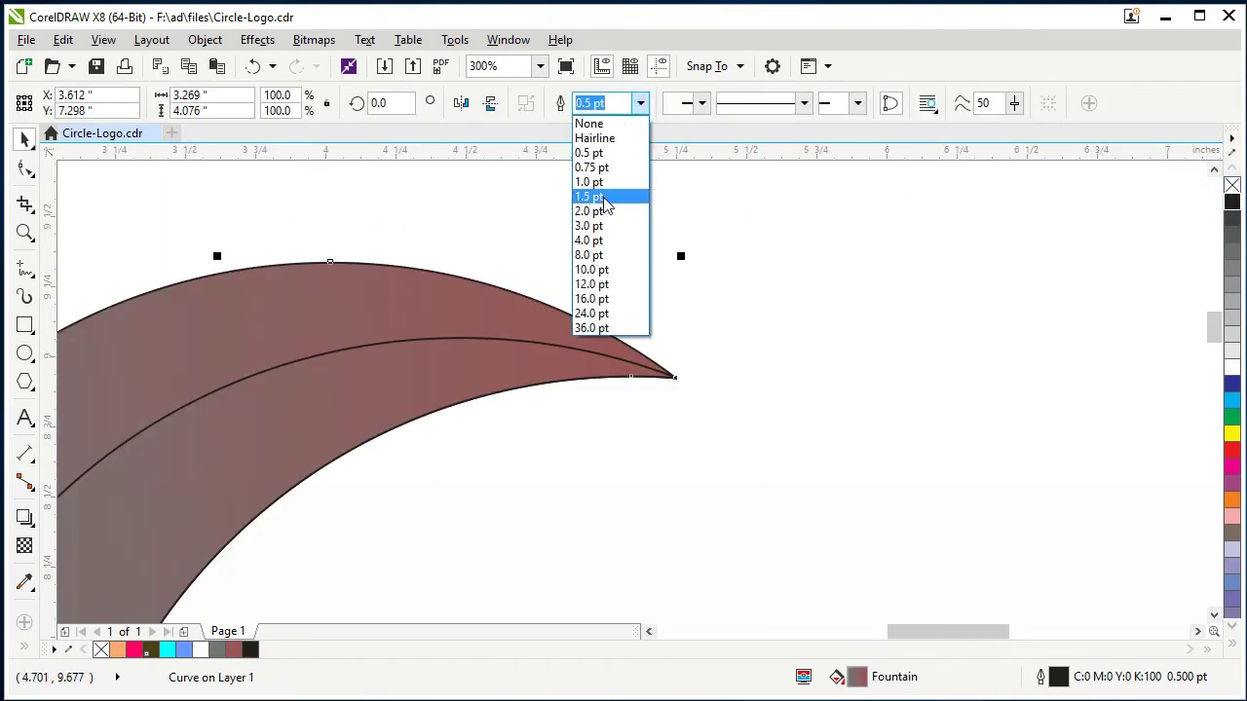
pyautogui.click(602, 198)
# Remove the outline from the inner crescent piece
pyautogui.scroll(-5, 505, 209)
pyautogui.click(478, 298)
pyautogui.click(413, 289)
pyautogui.rightClick(1232, 185)
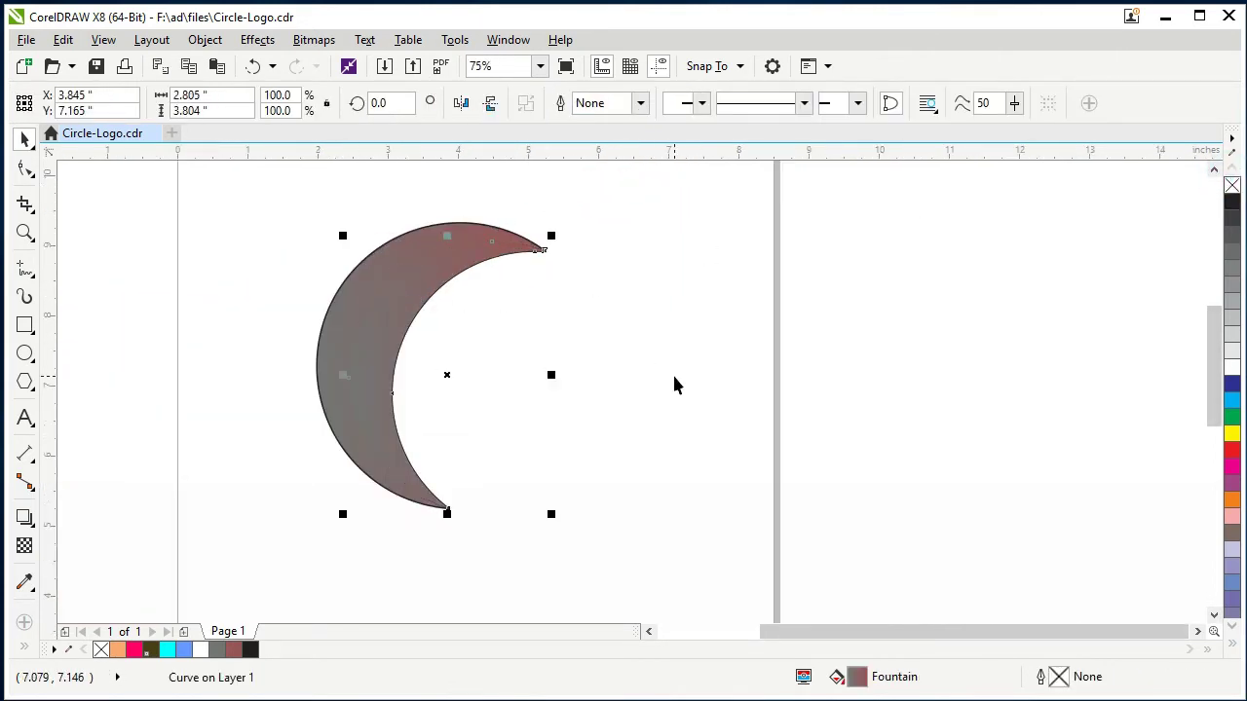
pyautogui.hotkey('ctrl', 'z')
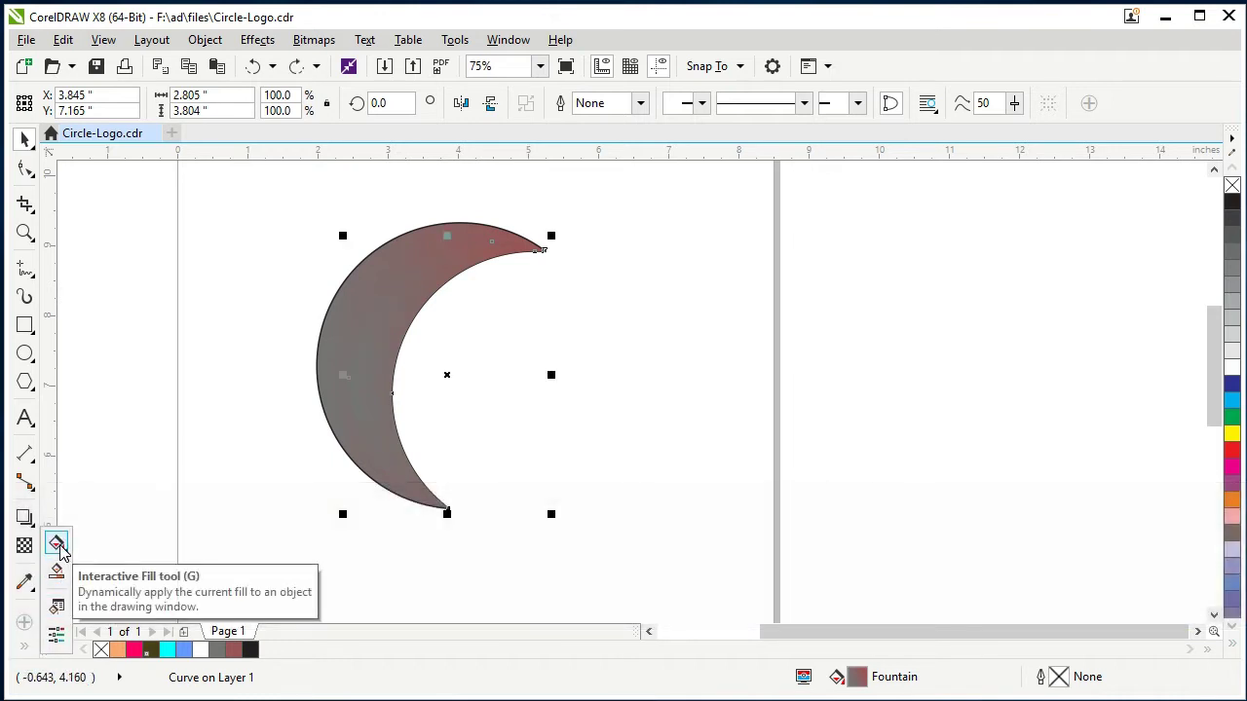
# Redirect the inner piece's fountain fill interactively, starting gray just below the crescent and ending red inside its upper hollow
pyautogui.click(56, 546)
pyautogui.moveTo(348, 381); pyautogui.dragTo(357, 550)
pyautogui.moveTo(545, 363); pyautogui.dragTo(479, 298)
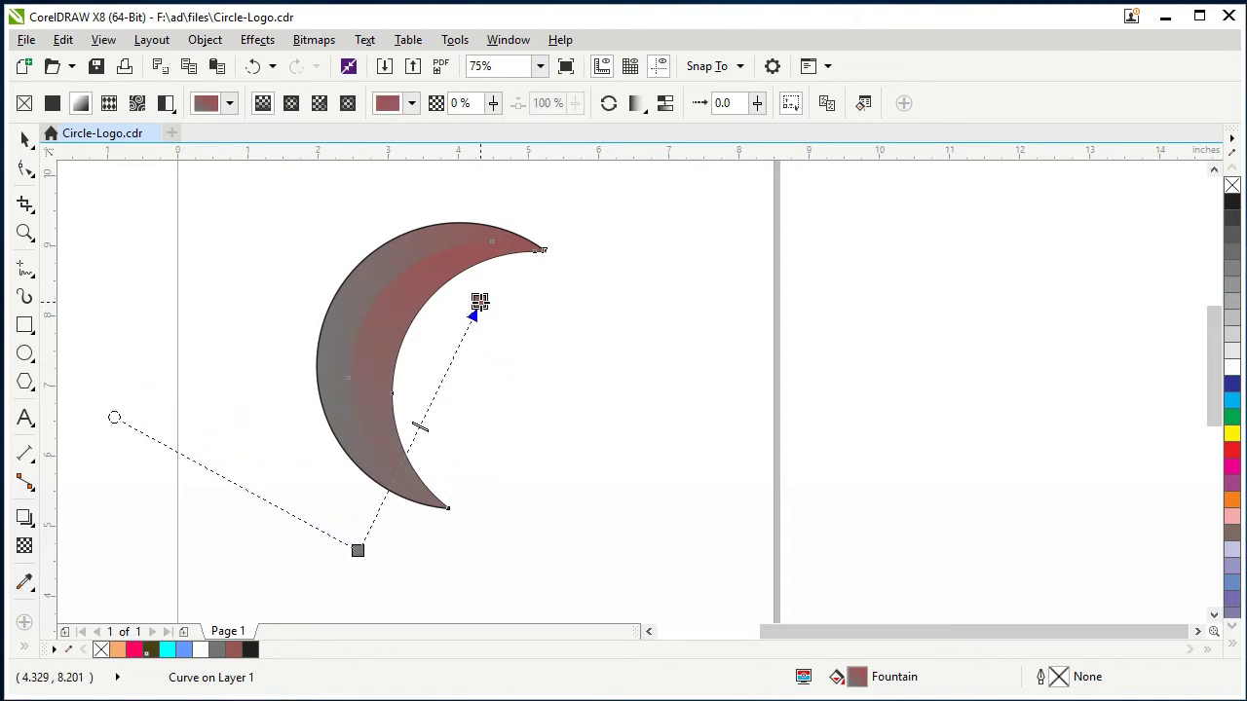
pyautogui.click(24, 138)
pyautogui.click(149, 224)
# Increase the large crescent's outline width to 2.0 pt
pyautogui.scroll(2, 413, 216)
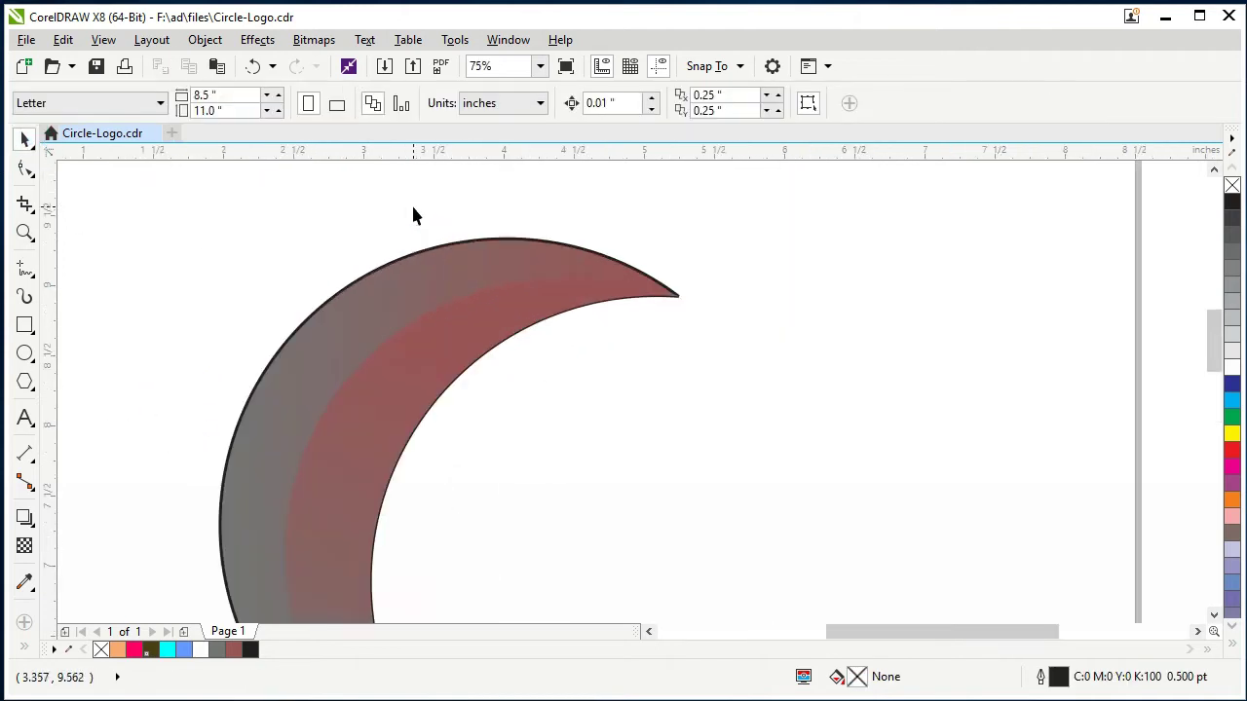
pyautogui.scroll(2, 389, 240)
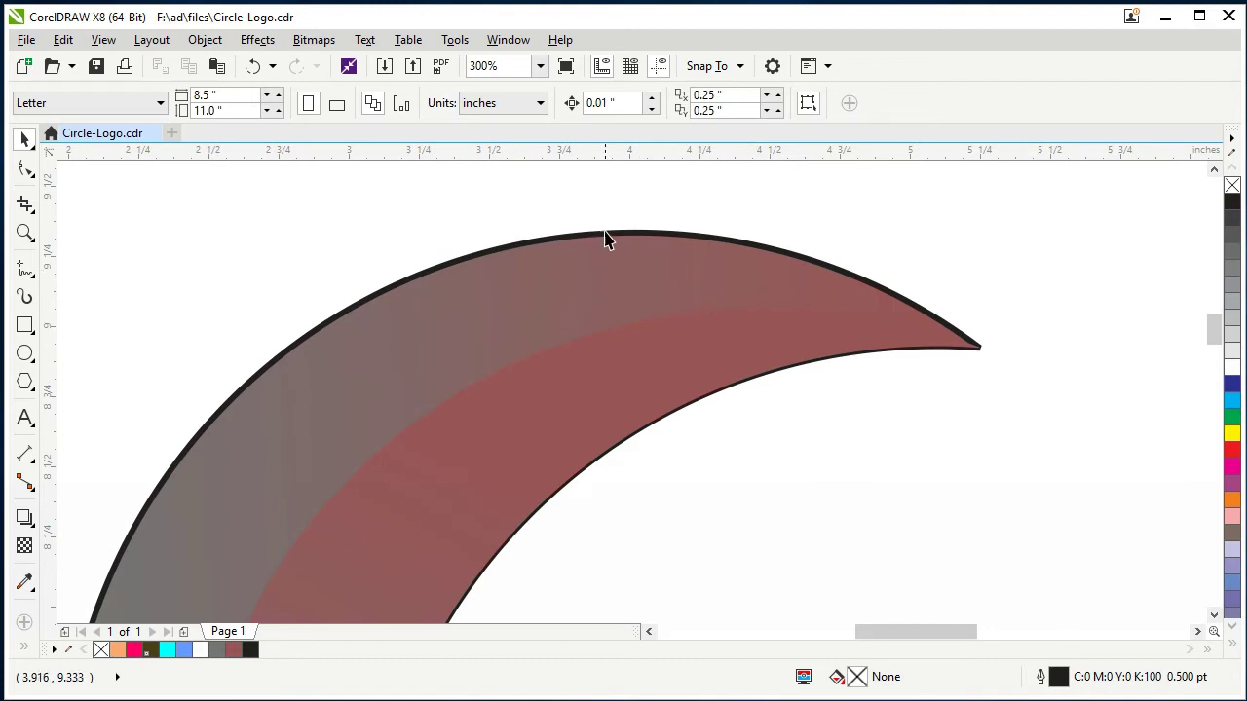
pyautogui.click(600, 234)
pyautogui.click(639, 103)
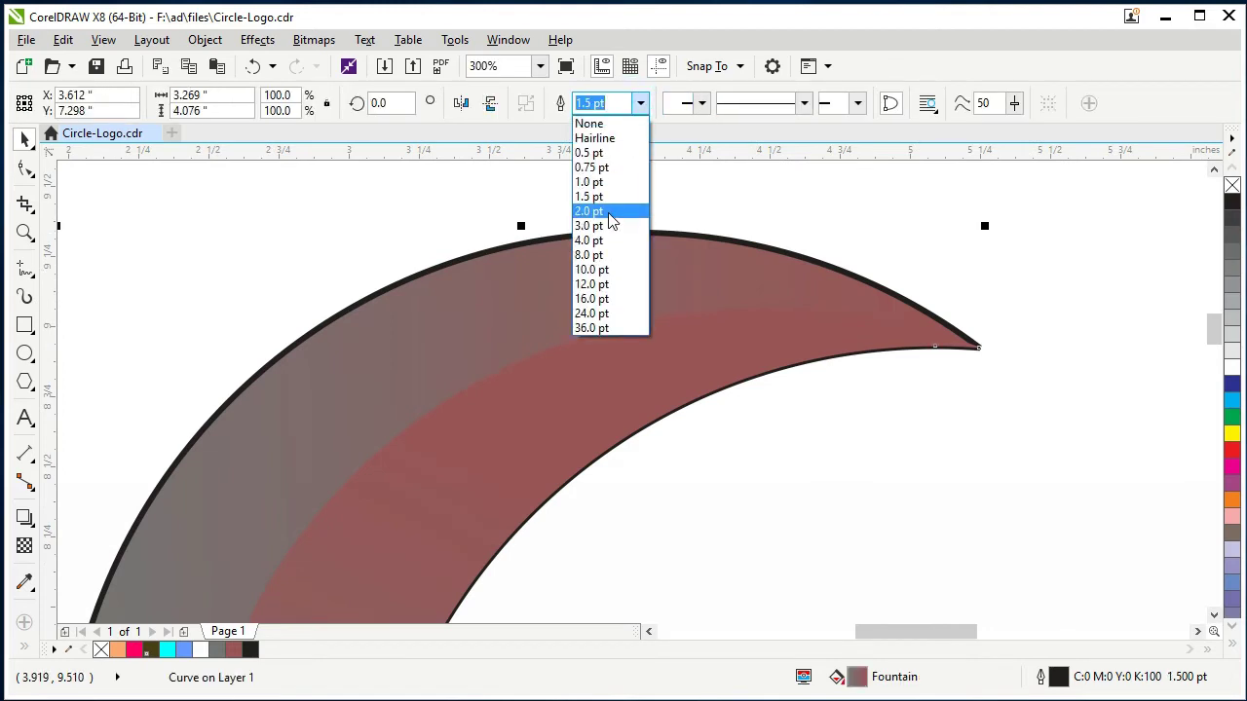
pyautogui.click(606, 209)
pyautogui.click(814, 222)
pyautogui.scroll(-3, 479, 238)
pyautogui.scroll(-1, 351, 194)
# Convert the large crescent's outline to a separate object
pyautogui.moveTo(351, 187); pyautogui.dragTo(721, 557)
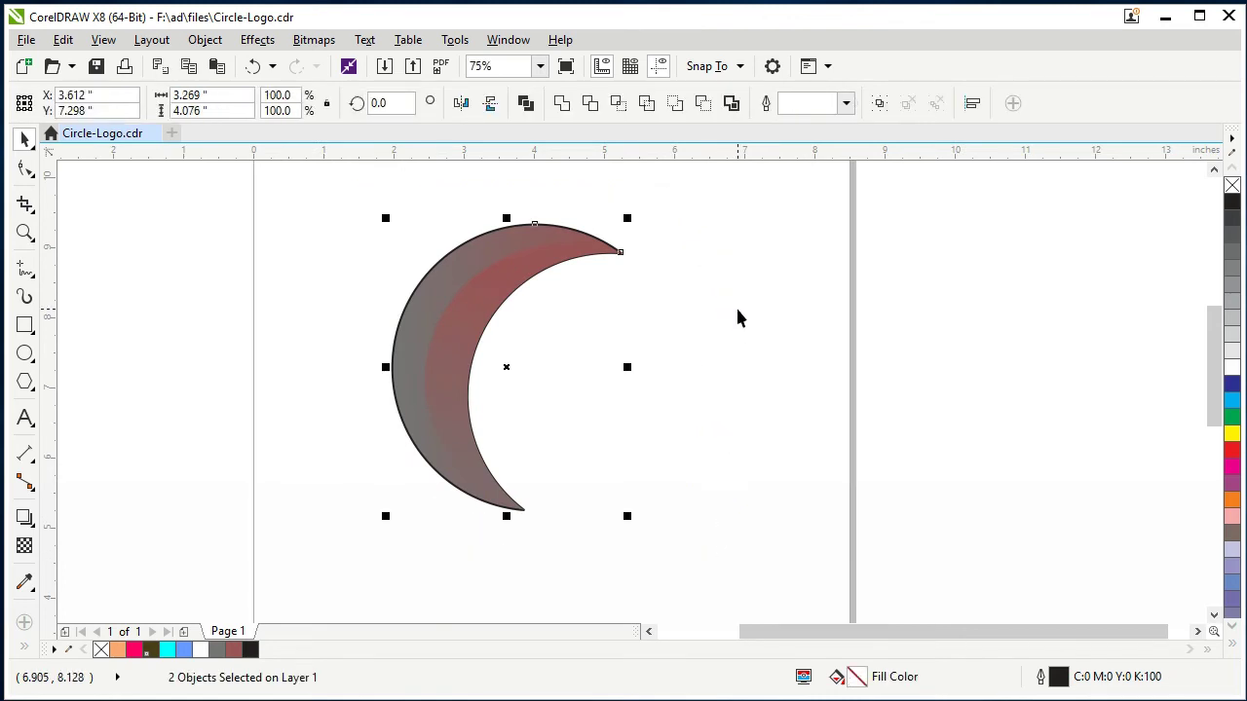
pyautogui.scroll(1, 467, 231)
pyautogui.scroll(-1, 438, 245)
pyautogui.scroll(1, 504, 218)
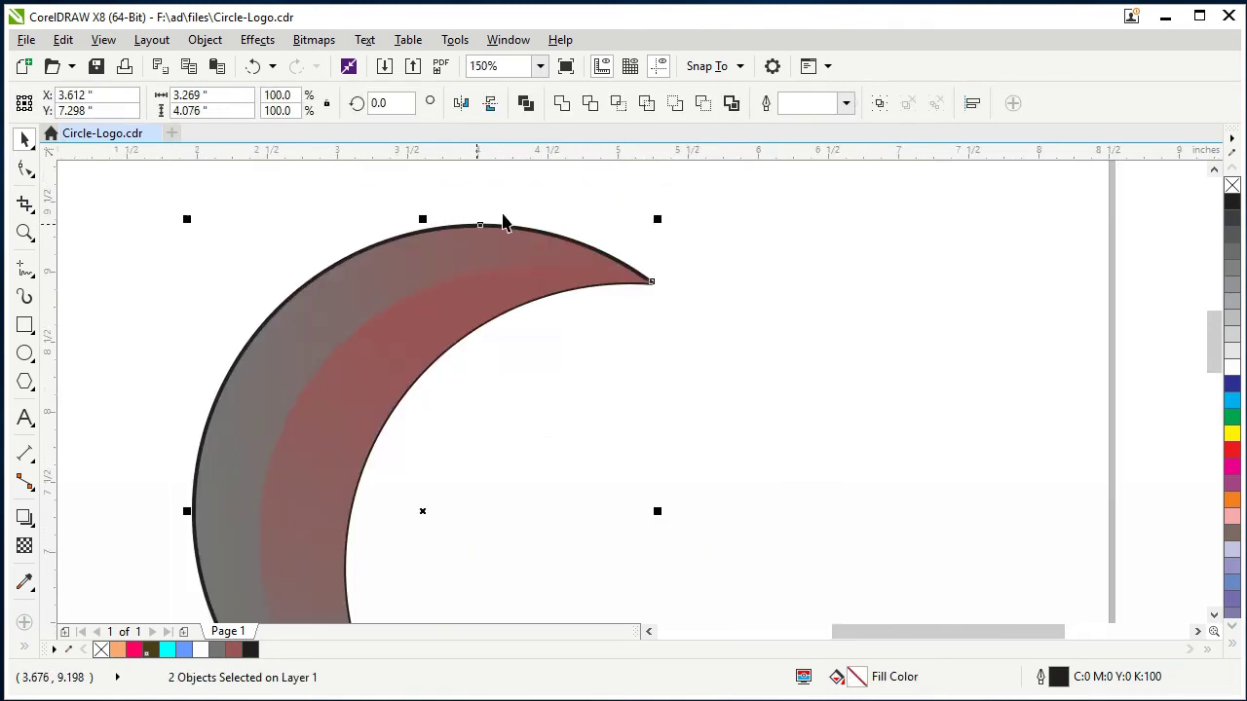
pyautogui.click(435, 230)
pyautogui.click(446, 232)
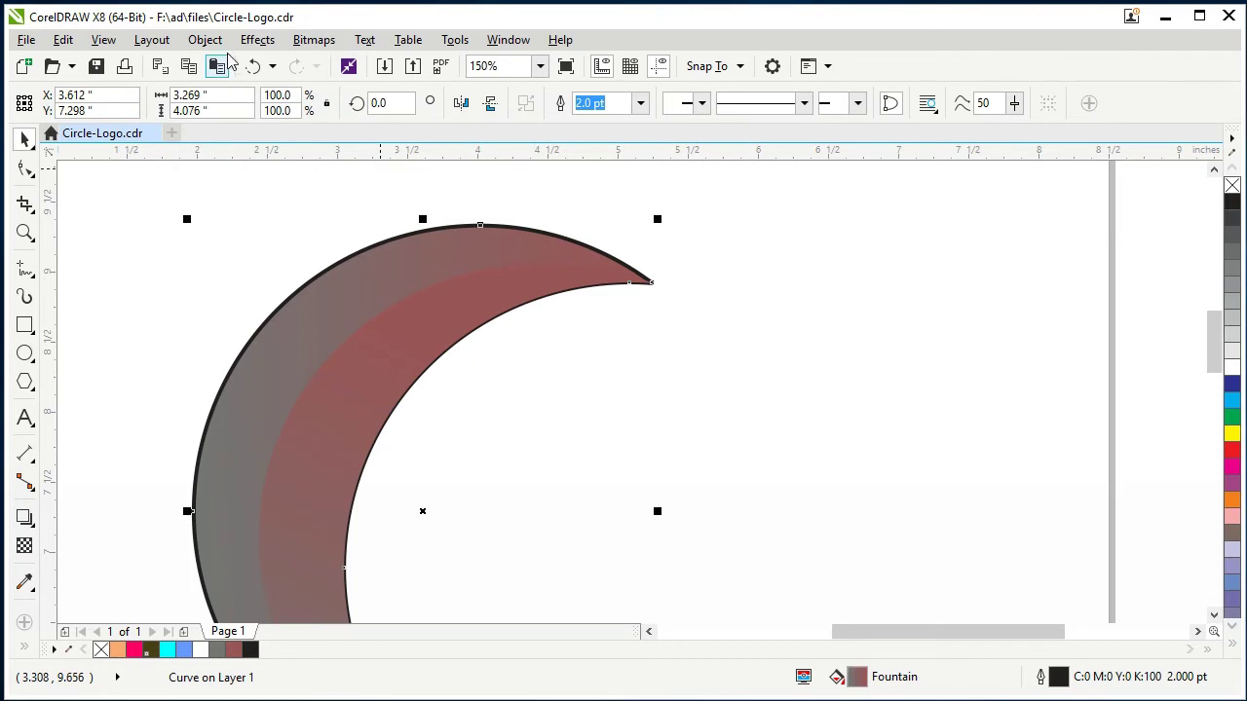
pyautogui.click(257, 41)
pyautogui.moveTo(204, 40)
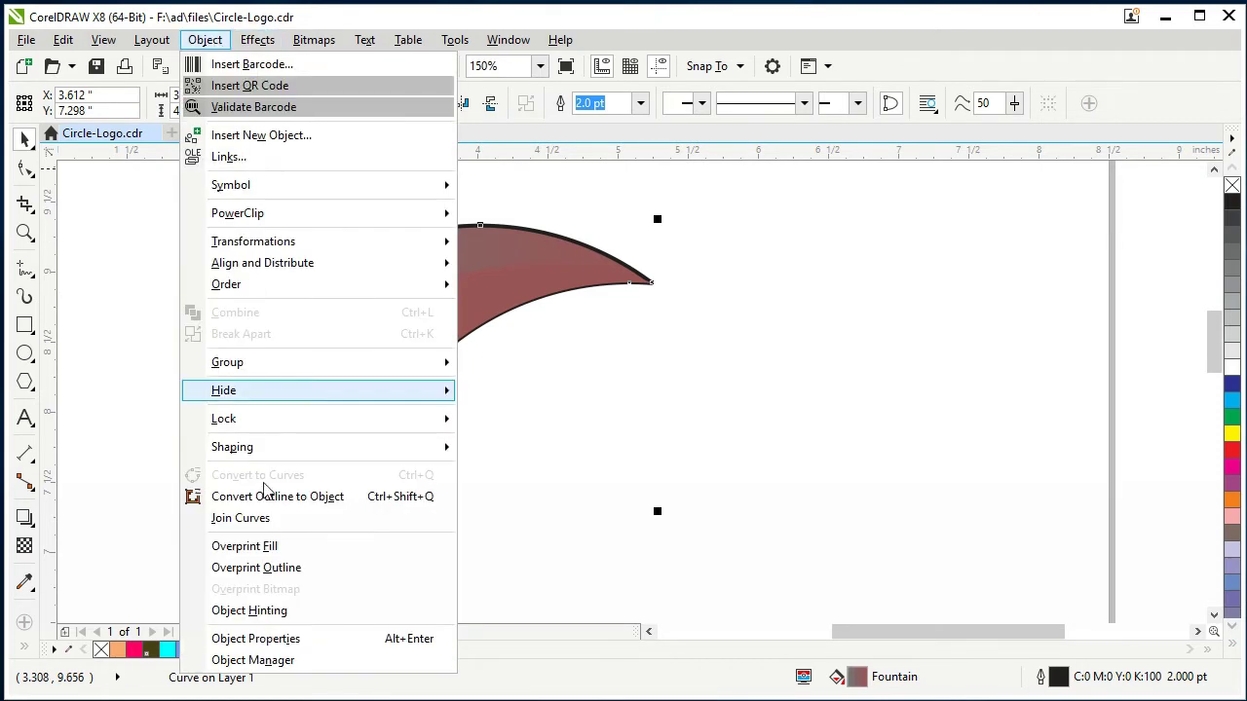
pyautogui.click(293, 495)
# Switch the converted outline's fill to a black-to-white linear fountain fill rotated 18.4°
pyautogui.scroll(-1, 376, 287)
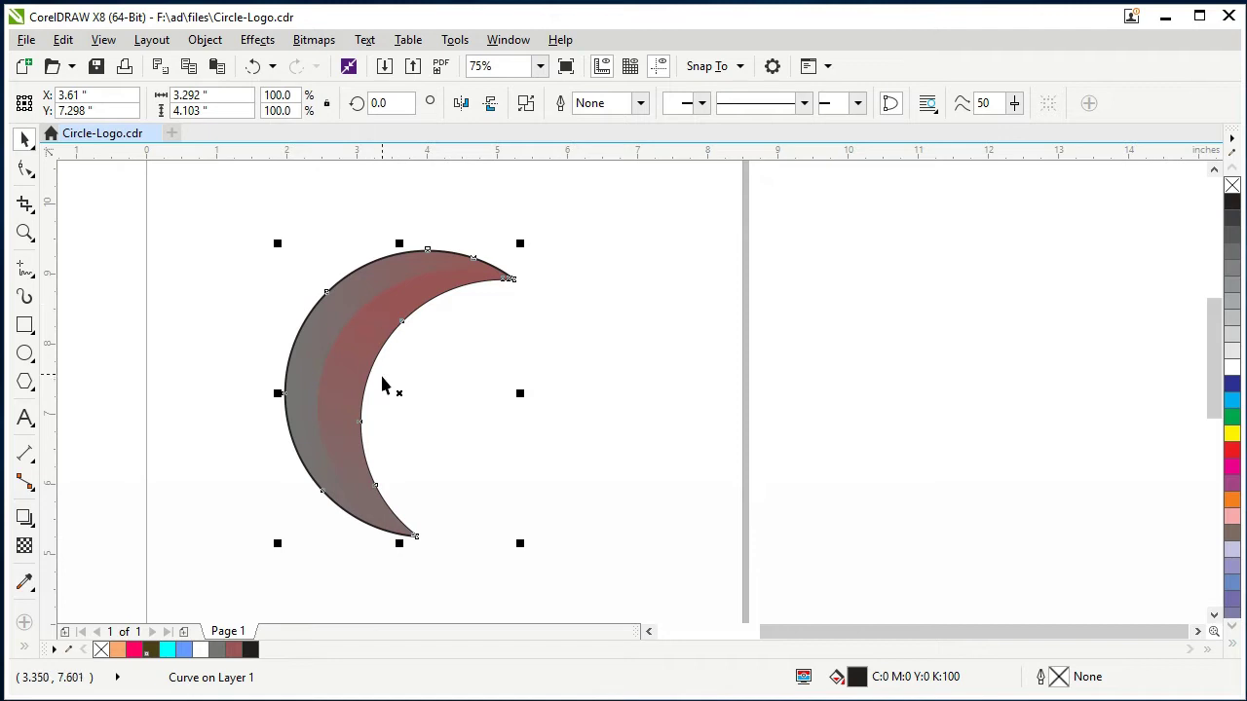
pyautogui.scroll(1, 429, 537)
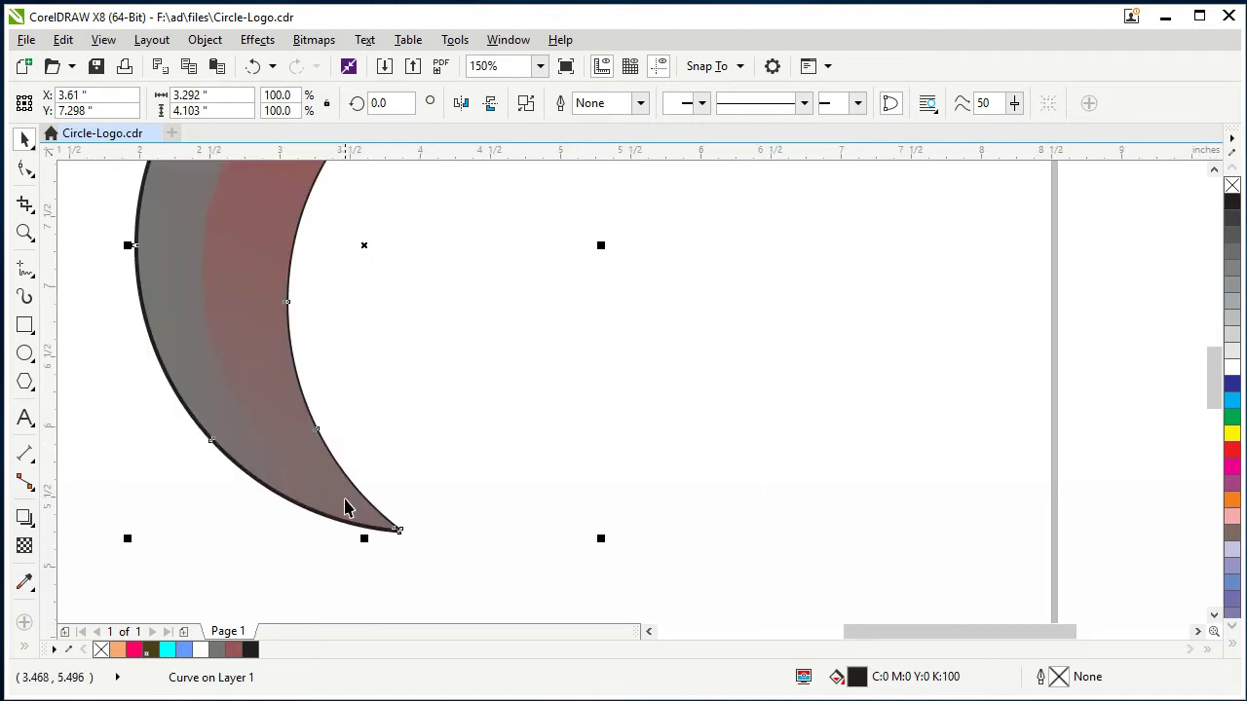
pyautogui.scroll(-1, 350, 507)
pyautogui.doubleClick(857, 678)
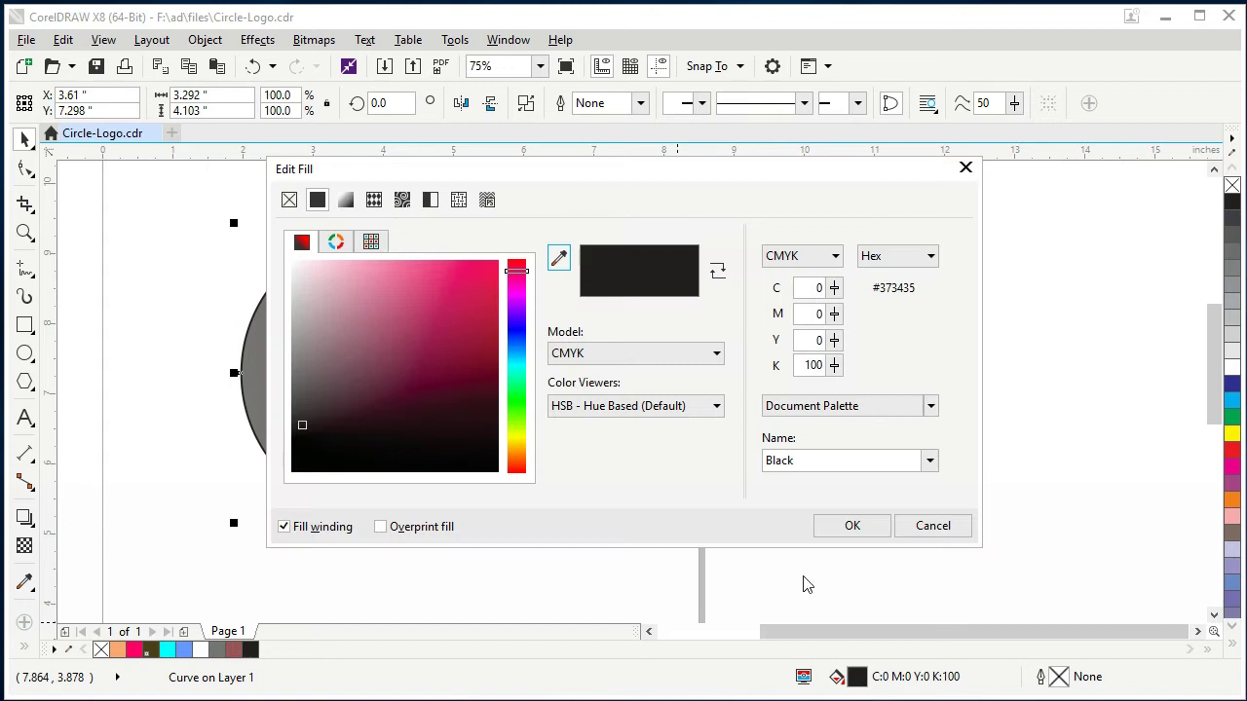
pyautogui.moveTo(309, 319); pyautogui.dragTo(445, 271)
# Change the end color of the converted outline's fountain fill from white to blue and apply it
pyautogui.click(529, 398)
pyautogui.click(319, 486)
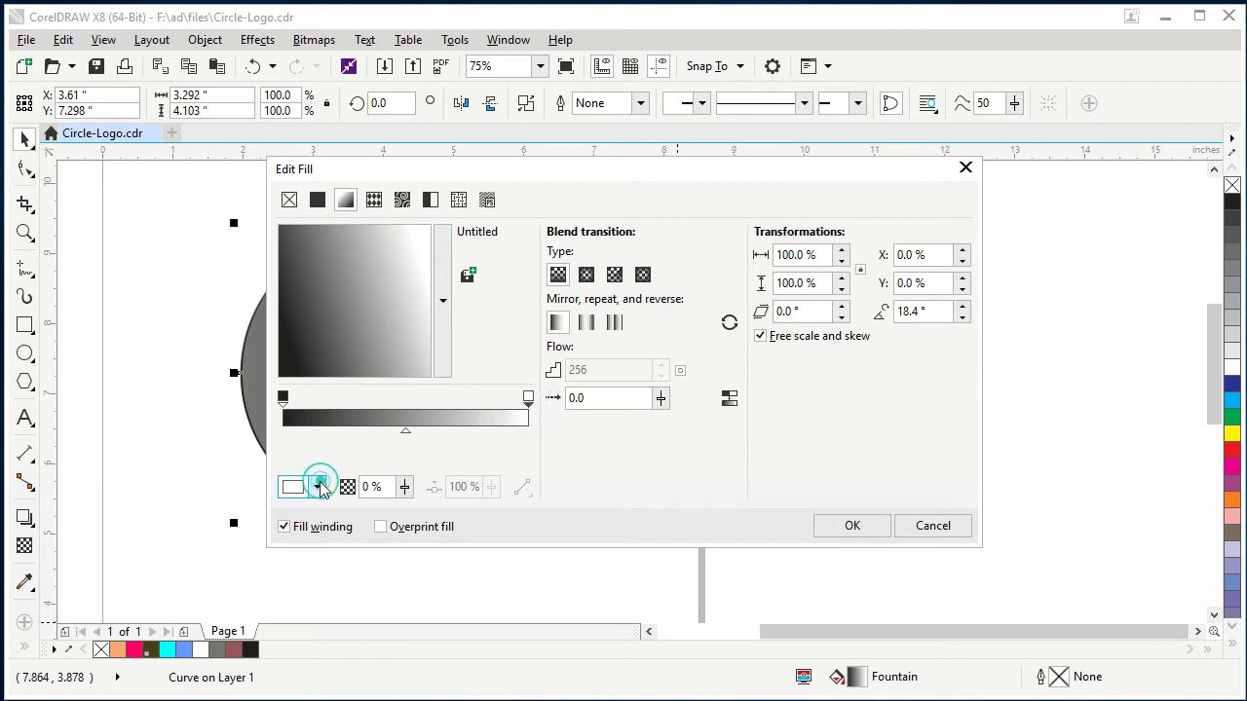
pyautogui.click(421, 362)
pyautogui.click(399, 336)
pyautogui.click(756, 446)
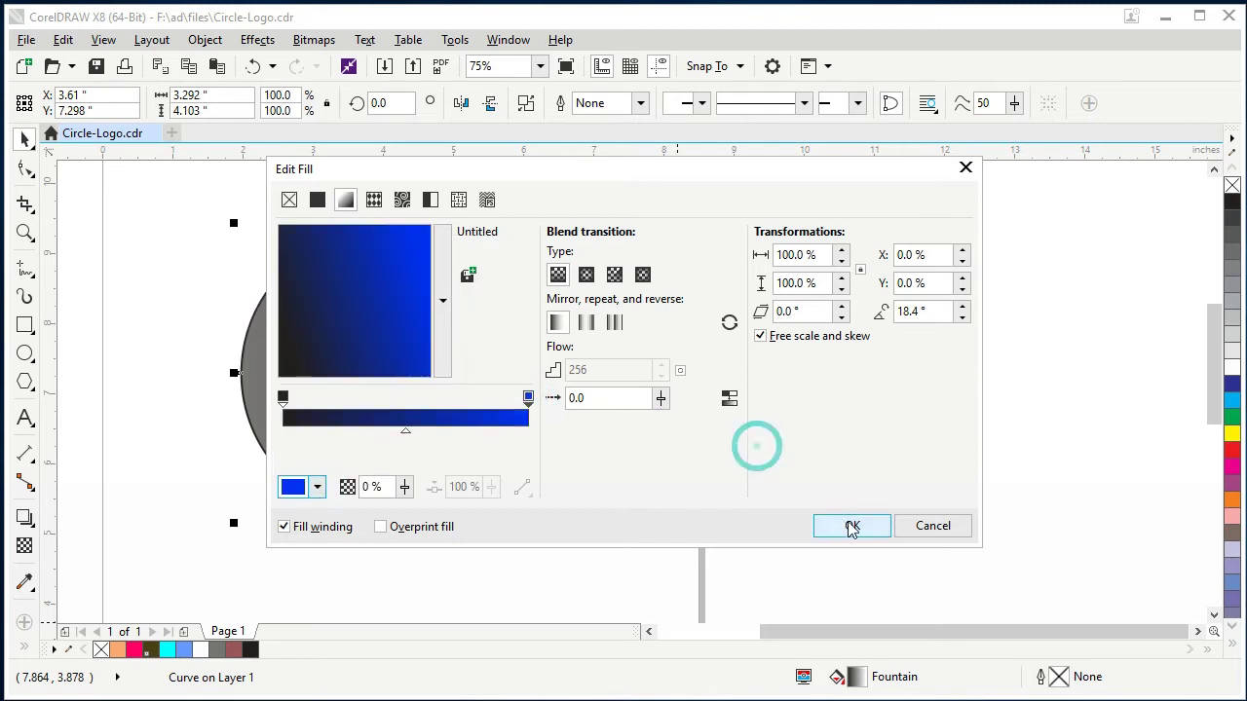
pyautogui.click(852, 527)
pyautogui.click(531, 516)
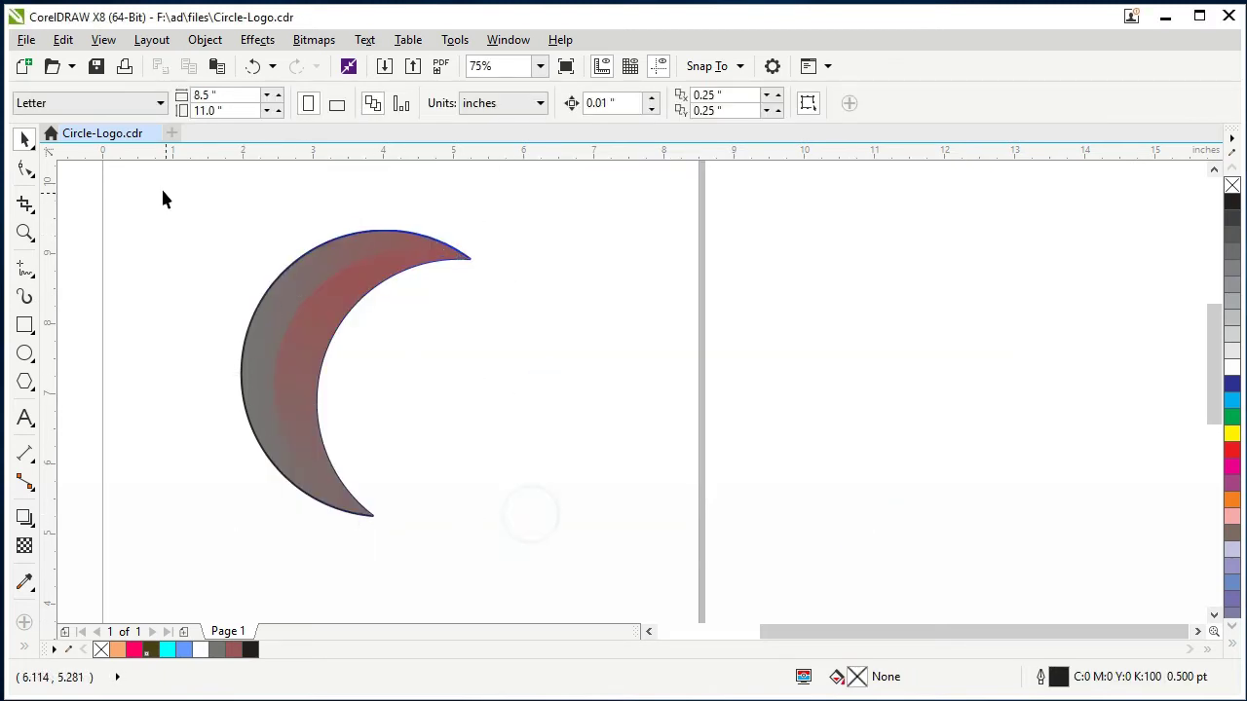
# Scale the three crescent pieces together to about 2.04 by 2.54 inches near the page's upper left and group them
pyautogui.moveTo(163, 199); pyautogui.dragTo(569, 578)
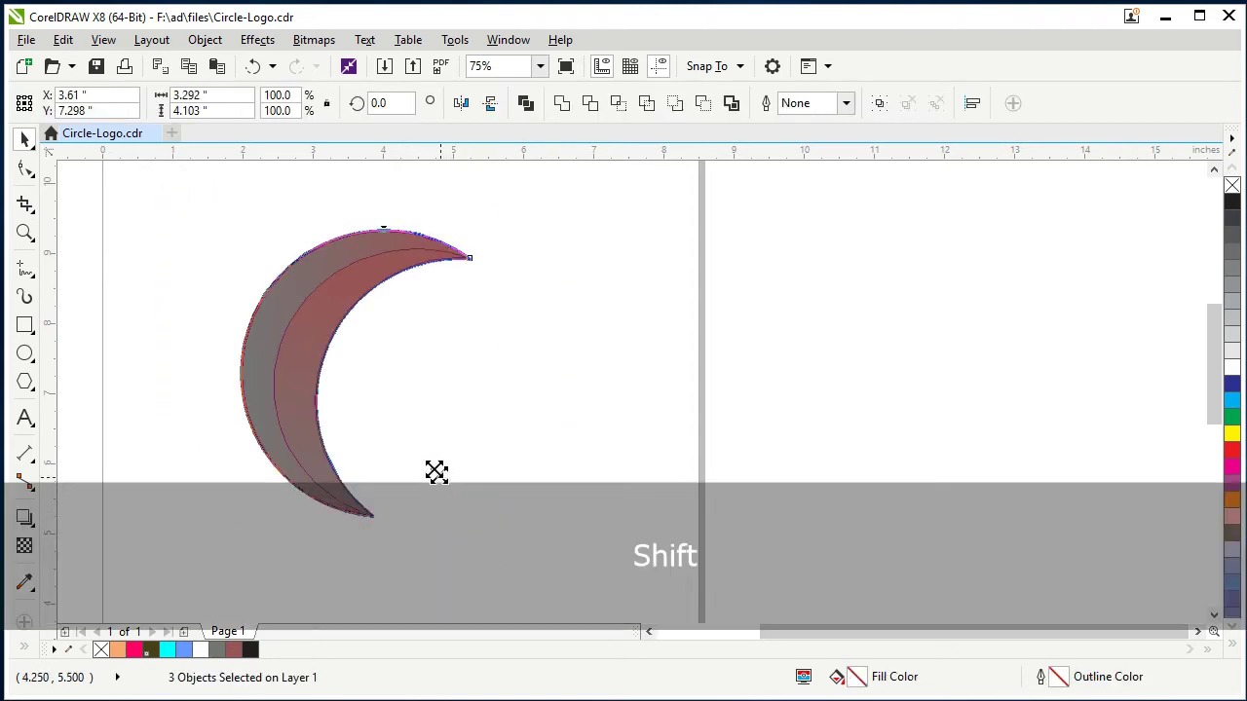
pyautogui.moveTo(478, 520); pyautogui.dragTo(433, 468)
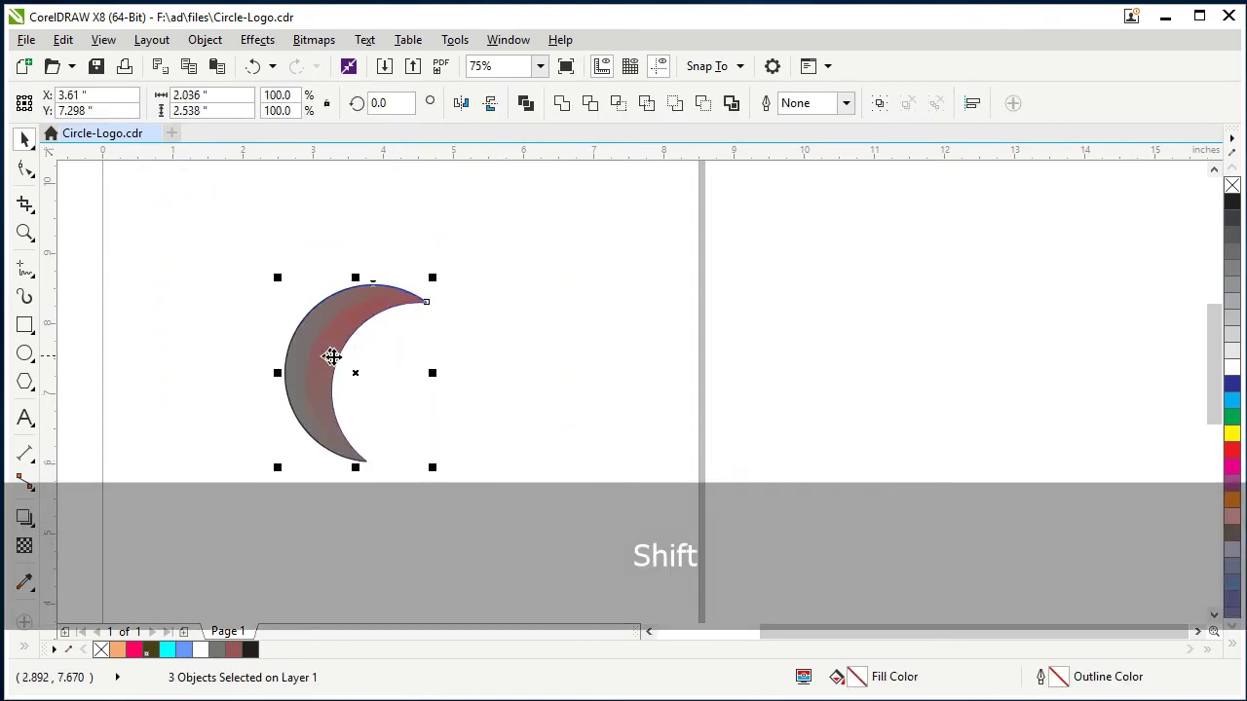
pyautogui.moveTo(347, 367); pyautogui.dragTo(262, 300)
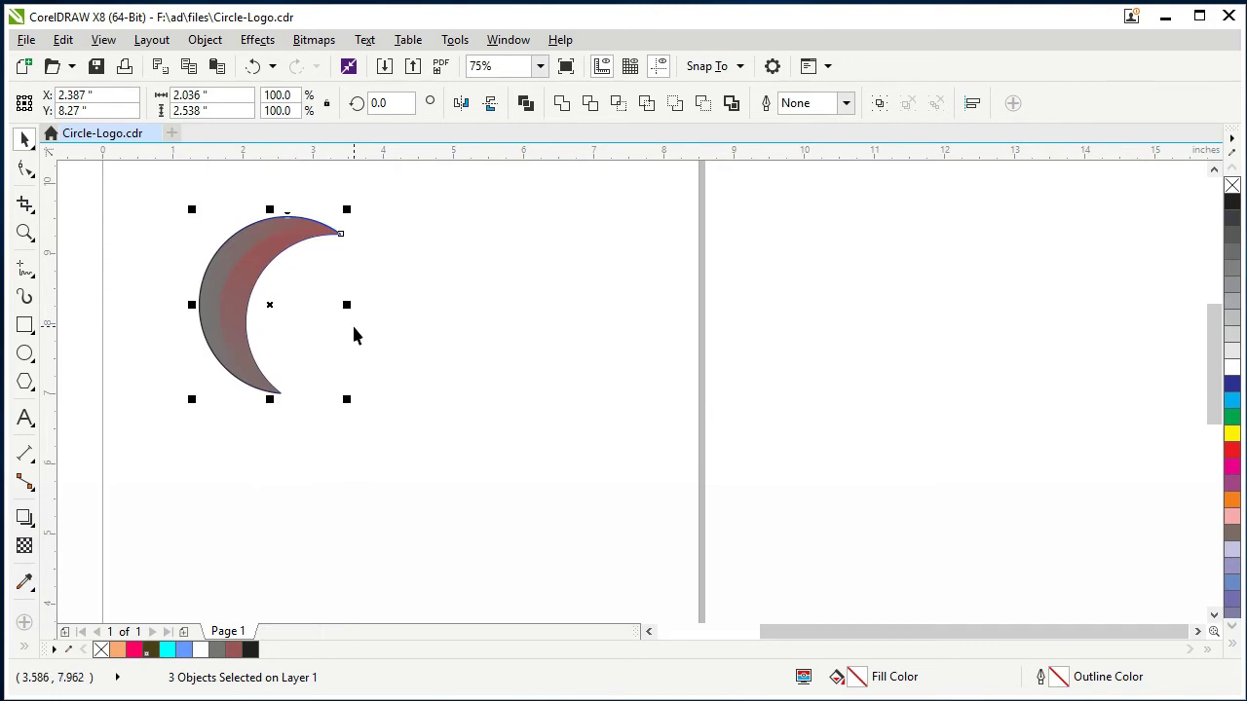
pyautogui.hotkey('ctrl', 'g')
pyautogui.click(423, 321)
# Rotate the grouped crescent by 60° about its own center with 6 copies using the rotation transformation
pyautogui.click(245, 270)
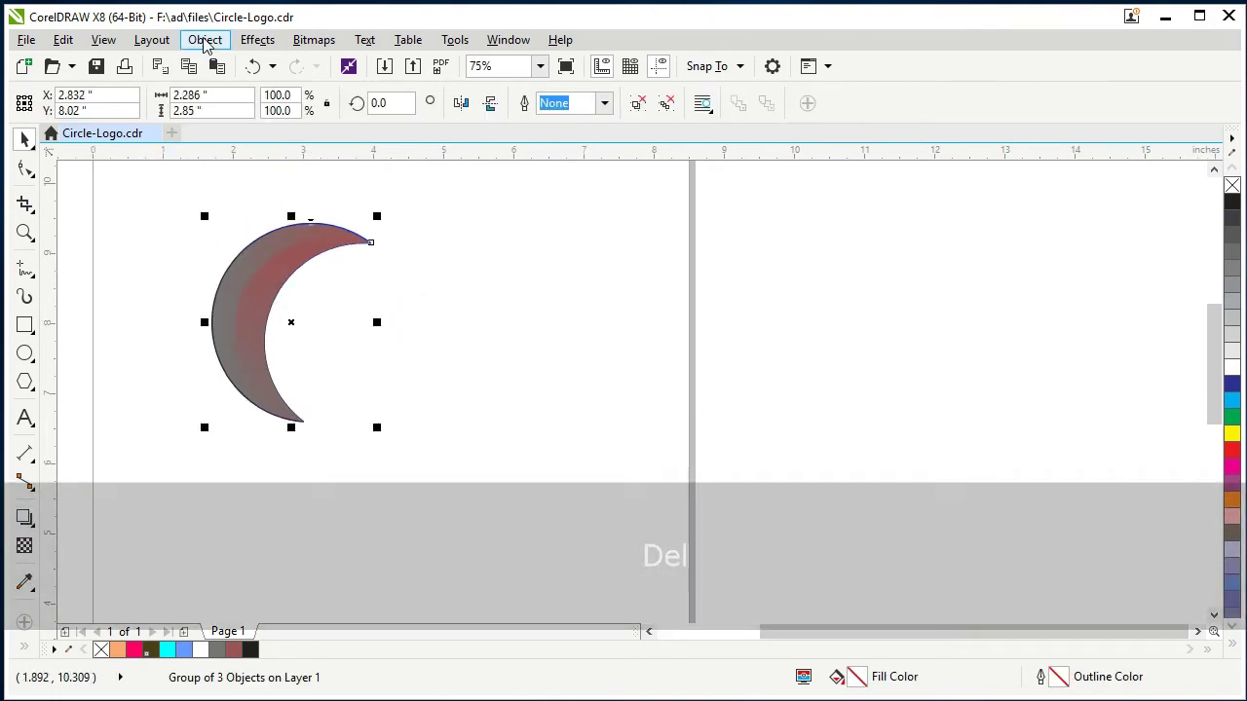
pyautogui.click(199, 39)
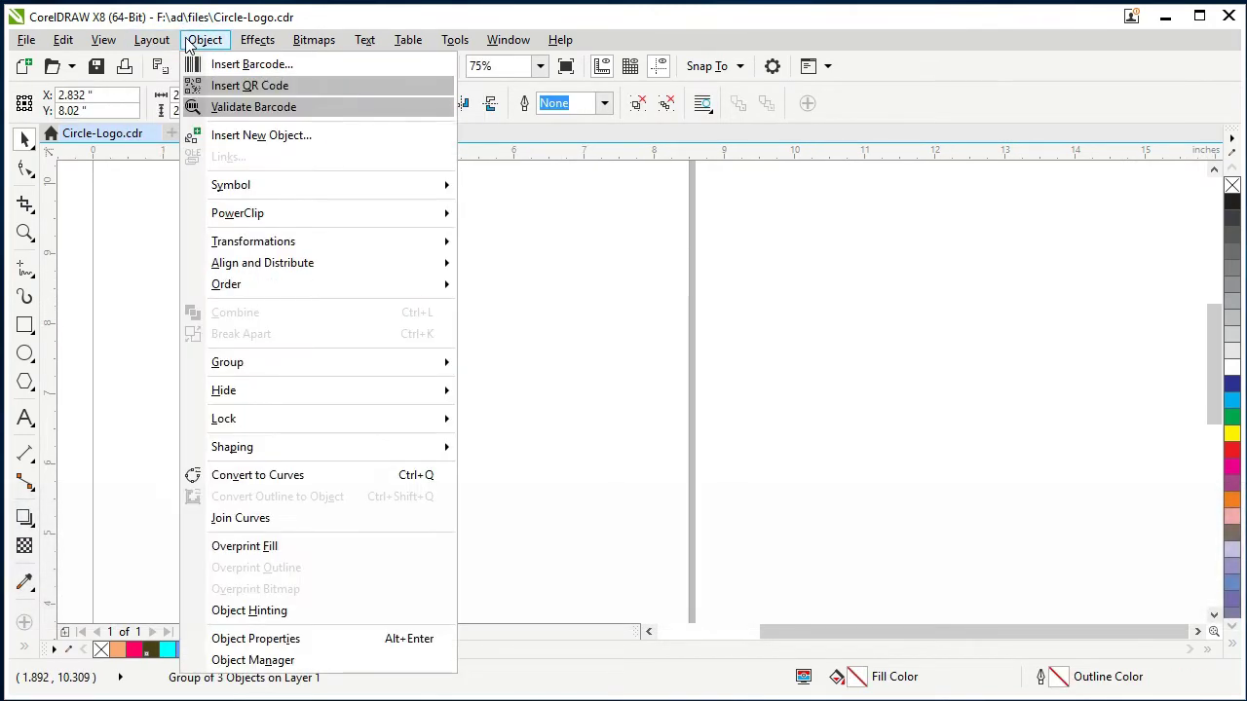
pyautogui.click(283, 240)
pyautogui.click(551, 246)
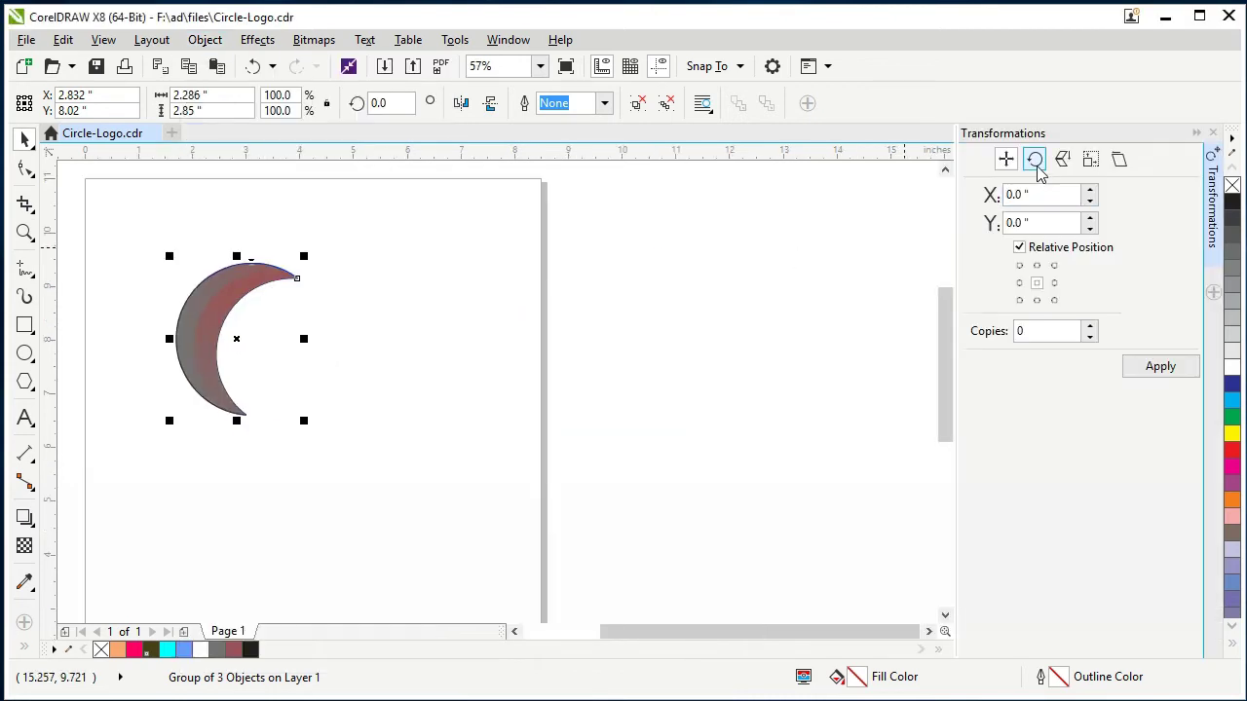
pyautogui.click(1034, 160)
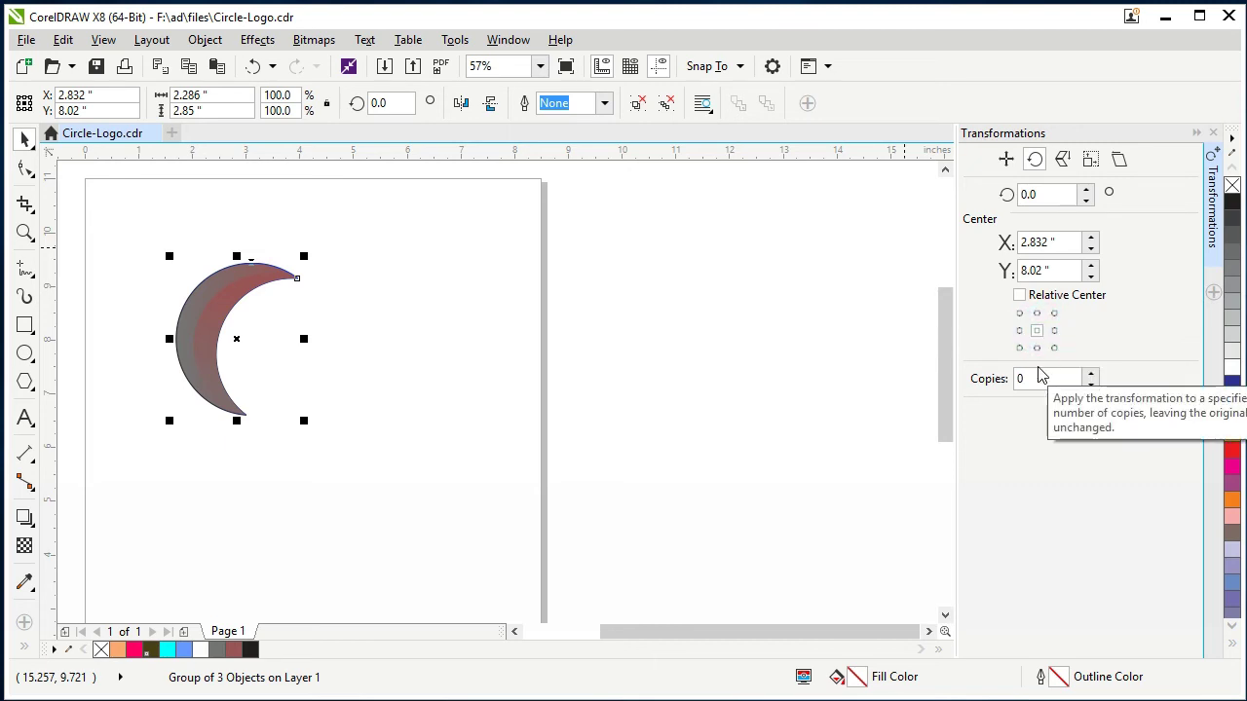
pyautogui.click(1034, 194)
pyautogui.write('60')
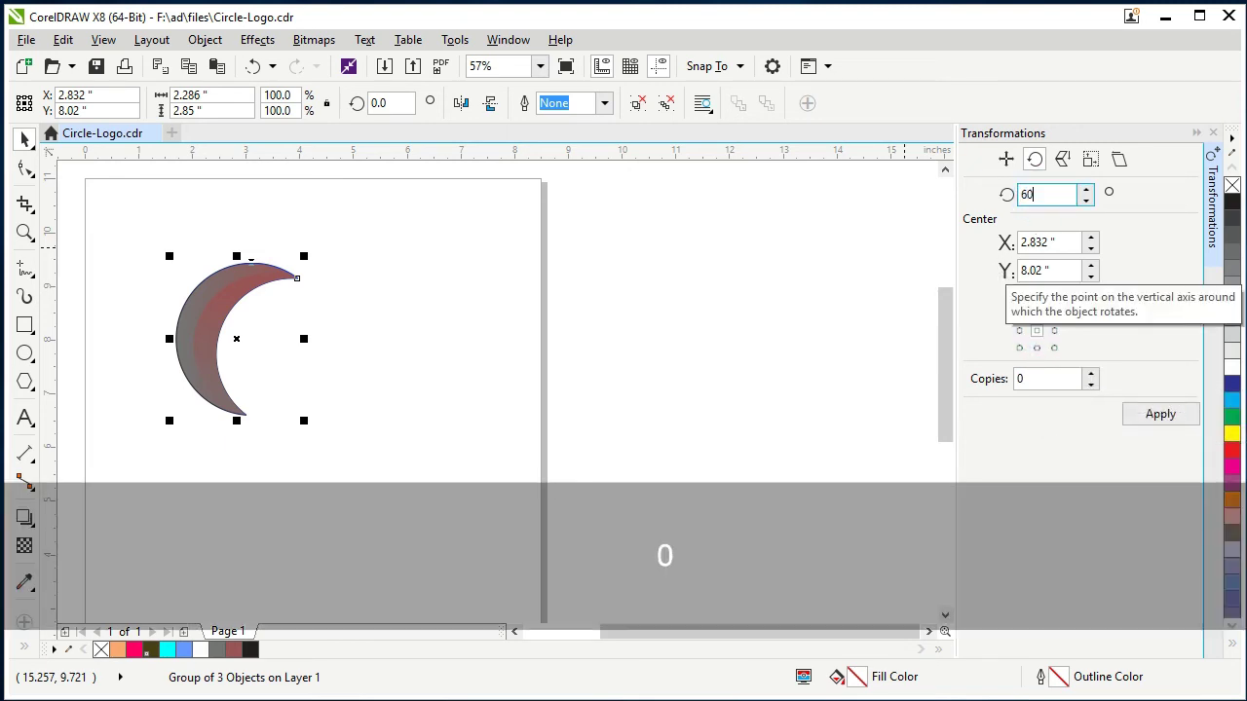
pyautogui.click(1037, 379)
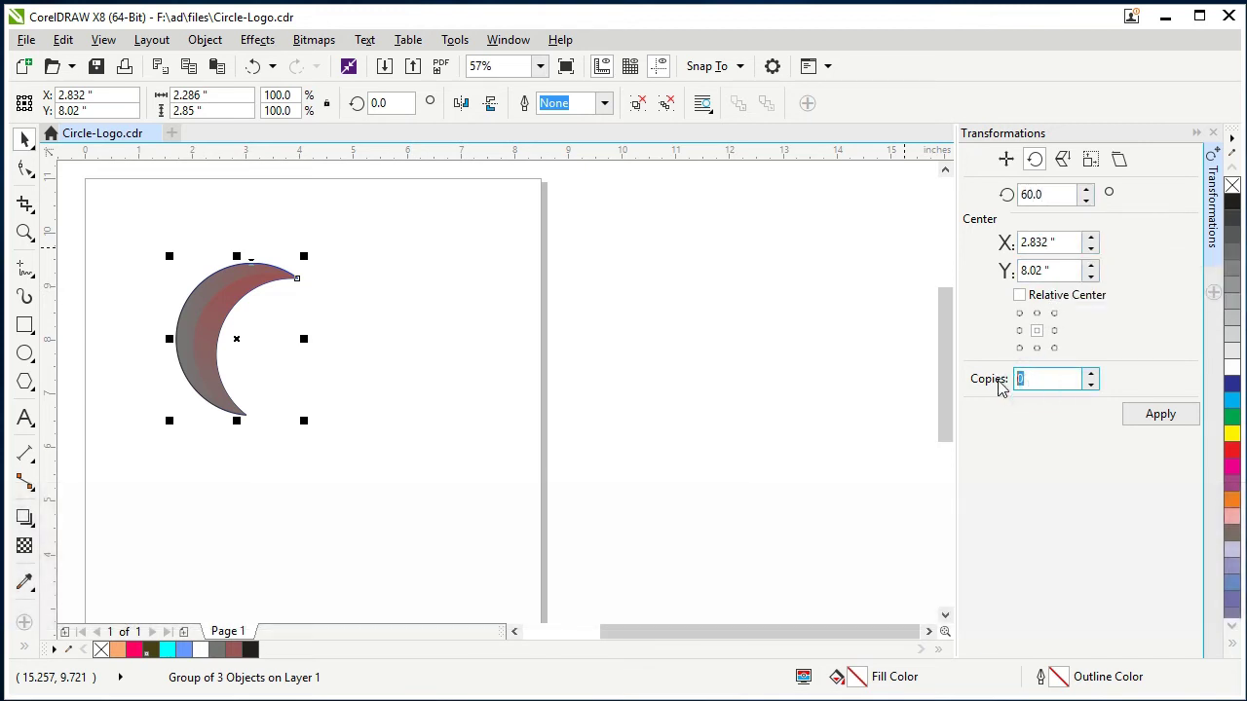
pyautogui.write('6')
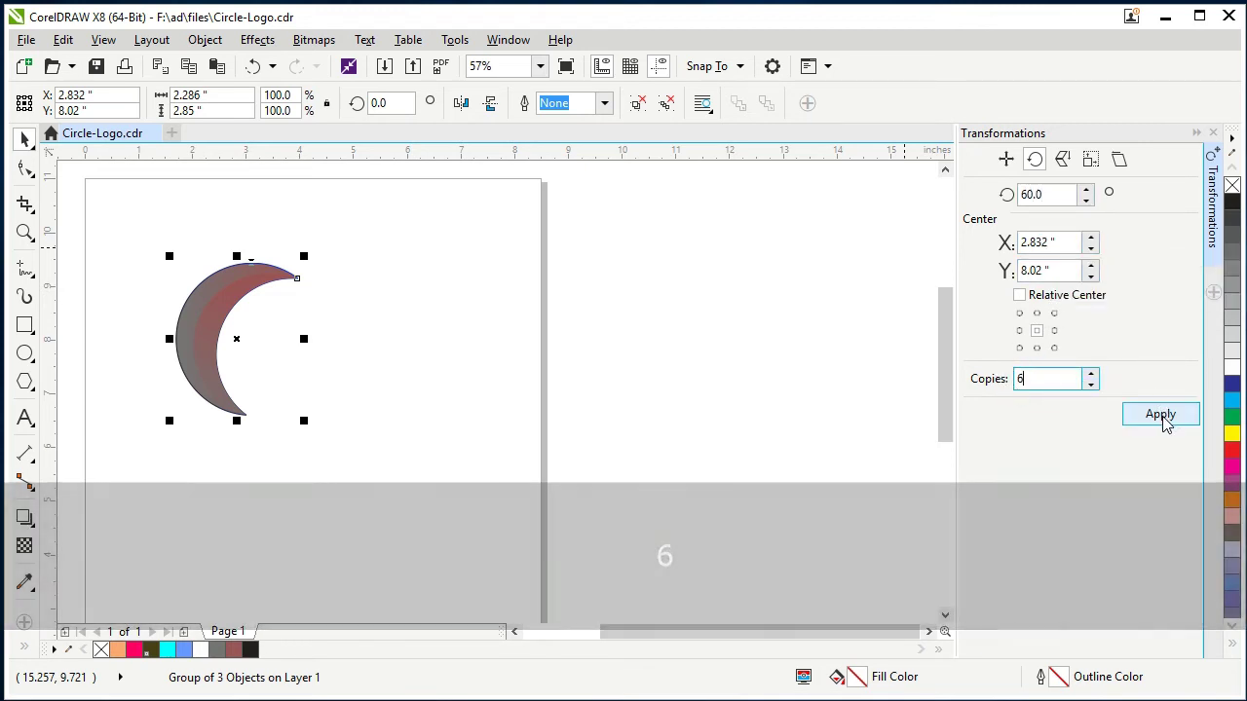
pyautogui.click(1158, 413)
pyautogui.click(394, 459)
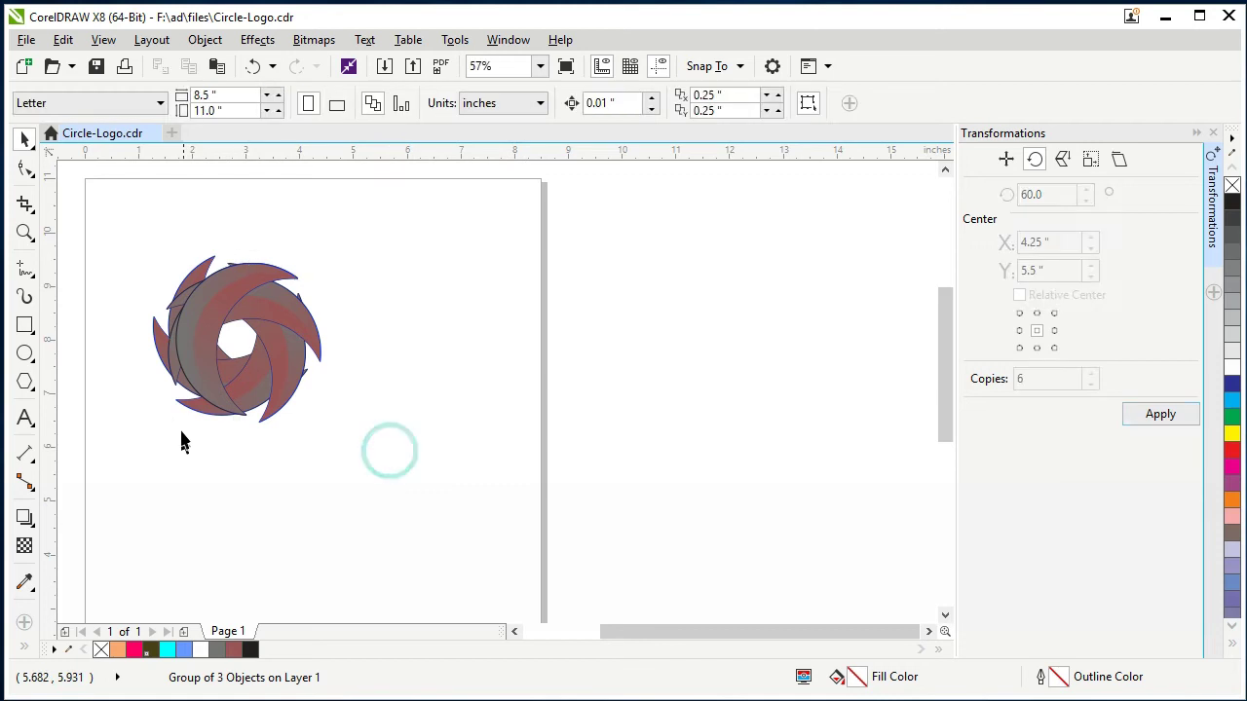
# Move two crescent copies out of the rotated stack to just below it, overlapping them as the left side of a new ring
pyautogui.scroll(3, 146, 355)
pyautogui.click(279, 315)
pyautogui.moveTo(279, 315); pyautogui.dragTo(146, 399)
pyautogui.scroll(-3, 288, 255)
pyautogui.moveTo(278, 334); pyautogui.dragTo(340, 473)
pyautogui.click(519, 385)
pyautogui.moveTo(338, 266); pyautogui.dragTo(322, 420)
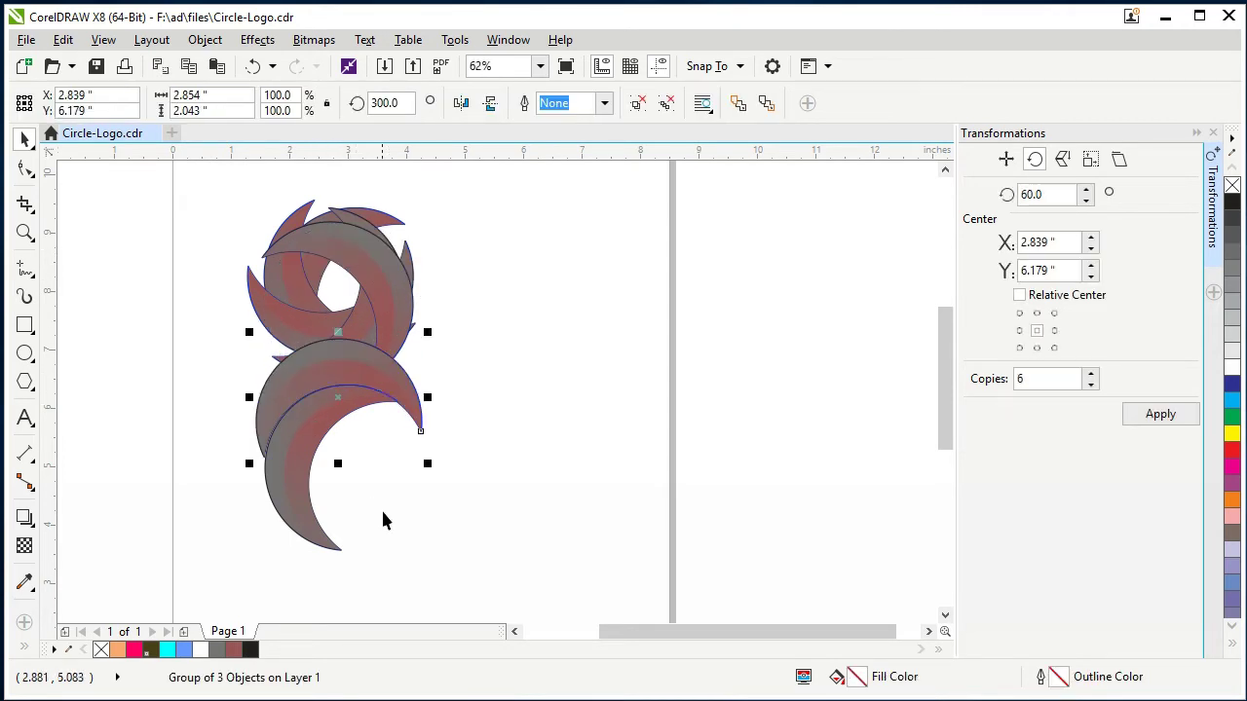
# Move three more crescents from the stack into the new ring, filling its top, right and lower-right parts
pyautogui.click(390, 269)
pyautogui.moveTo(390, 270); pyautogui.dragTo(431, 361)
pyautogui.click(524, 371)
pyautogui.moveTo(387, 272); pyautogui.dragTo(487, 398)
pyautogui.click(530, 320)
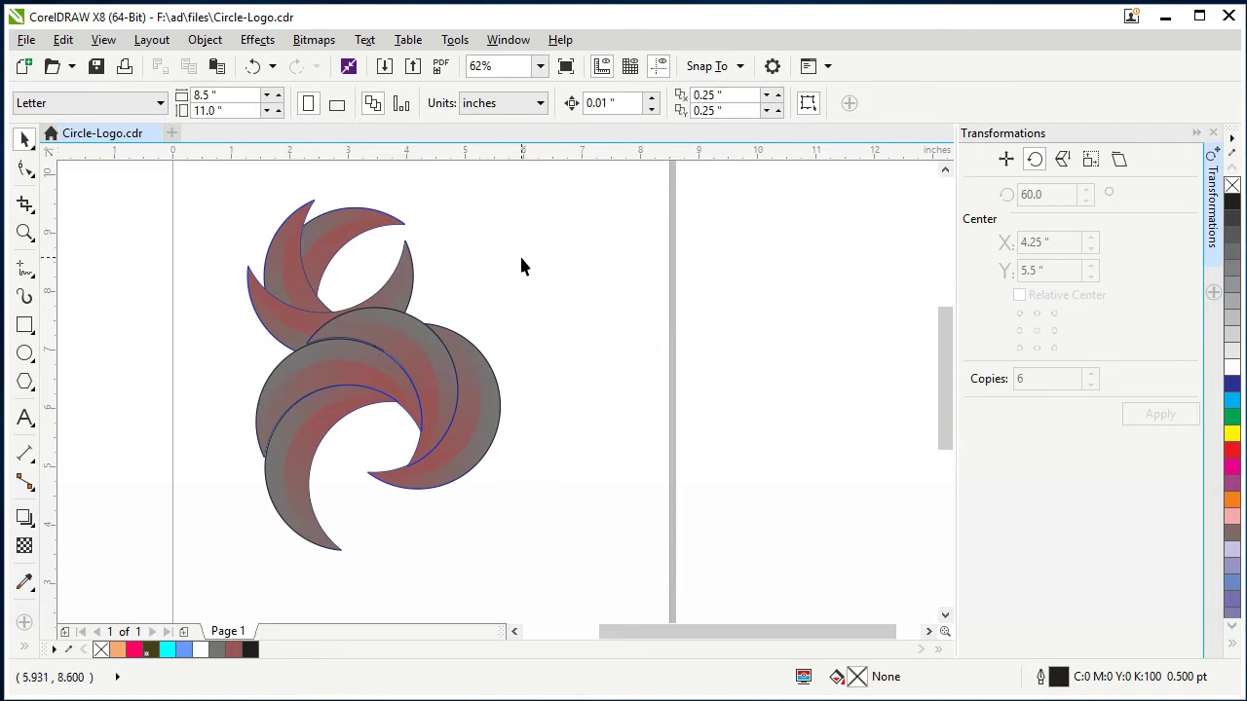
pyautogui.click(292, 274)
pyautogui.moveTo(403, 279); pyautogui.dragTo(493, 465)
pyautogui.click(545, 407)
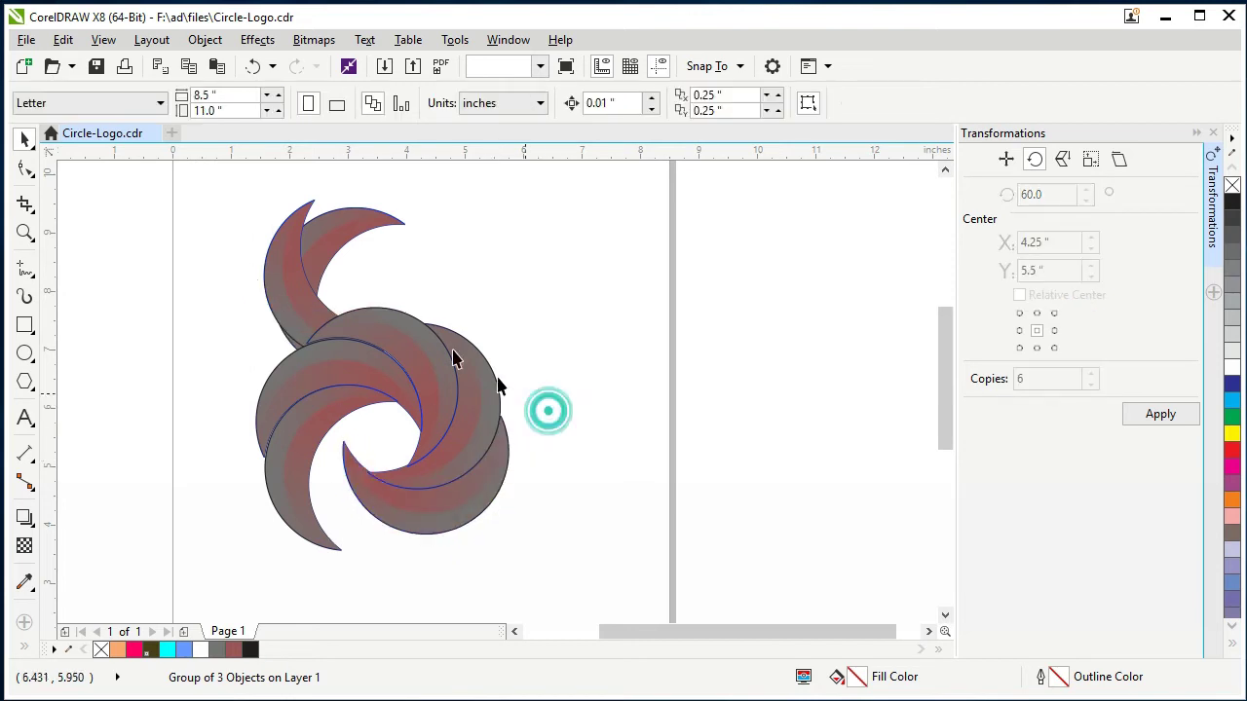
# Place the sixth crescent at the ring's bottom to close it and delete the leftover crescent above
pyautogui.click(291, 292)
pyautogui.moveTo(291, 292); pyautogui.dragTo(341, 500)
pyautogui.click(566, 444)
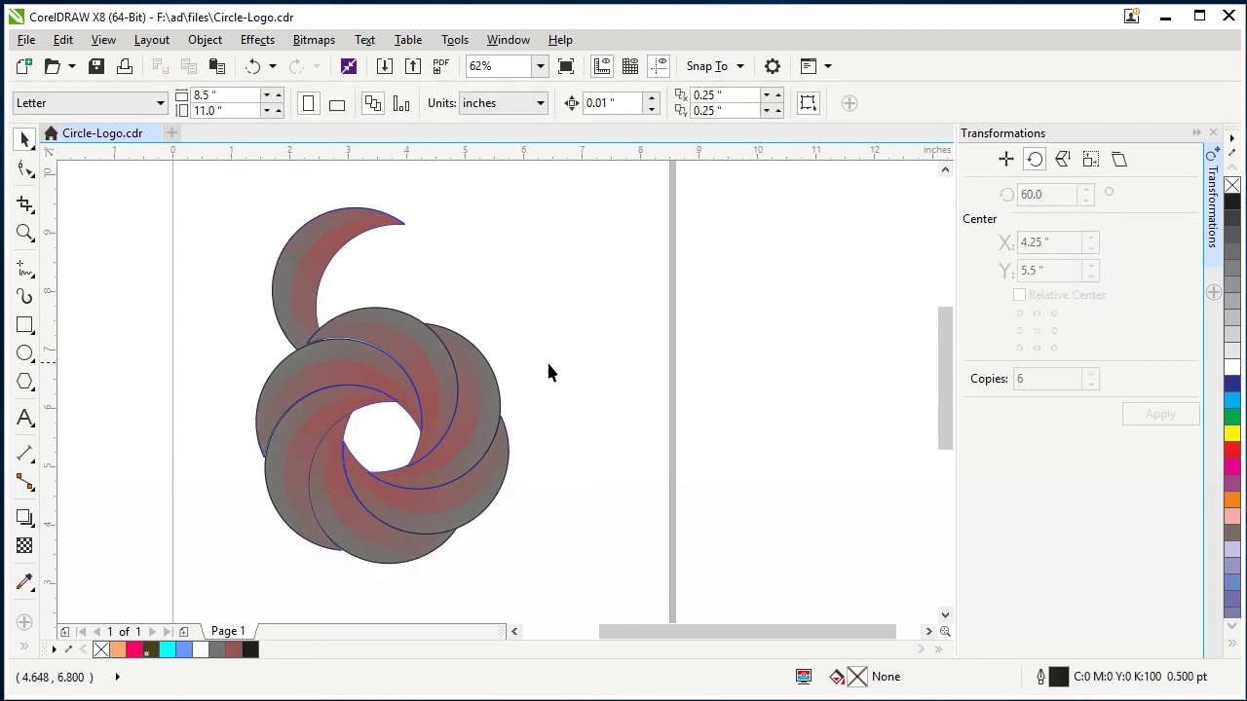
pyautogui.click(310, 279)
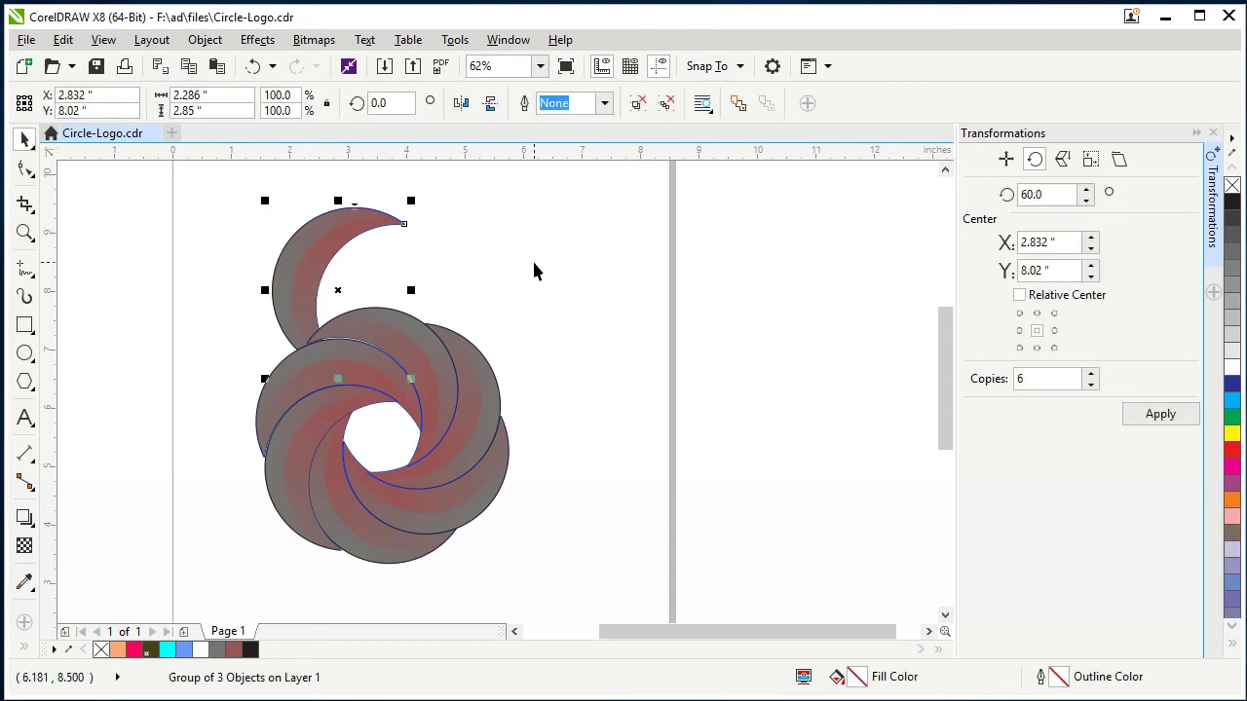
pyautogui.press('Delete')
# Nudge the ring's top crescent to close the thin white gap against its upper-left neighbor
pyautogui.scroll(4, 381, 395)
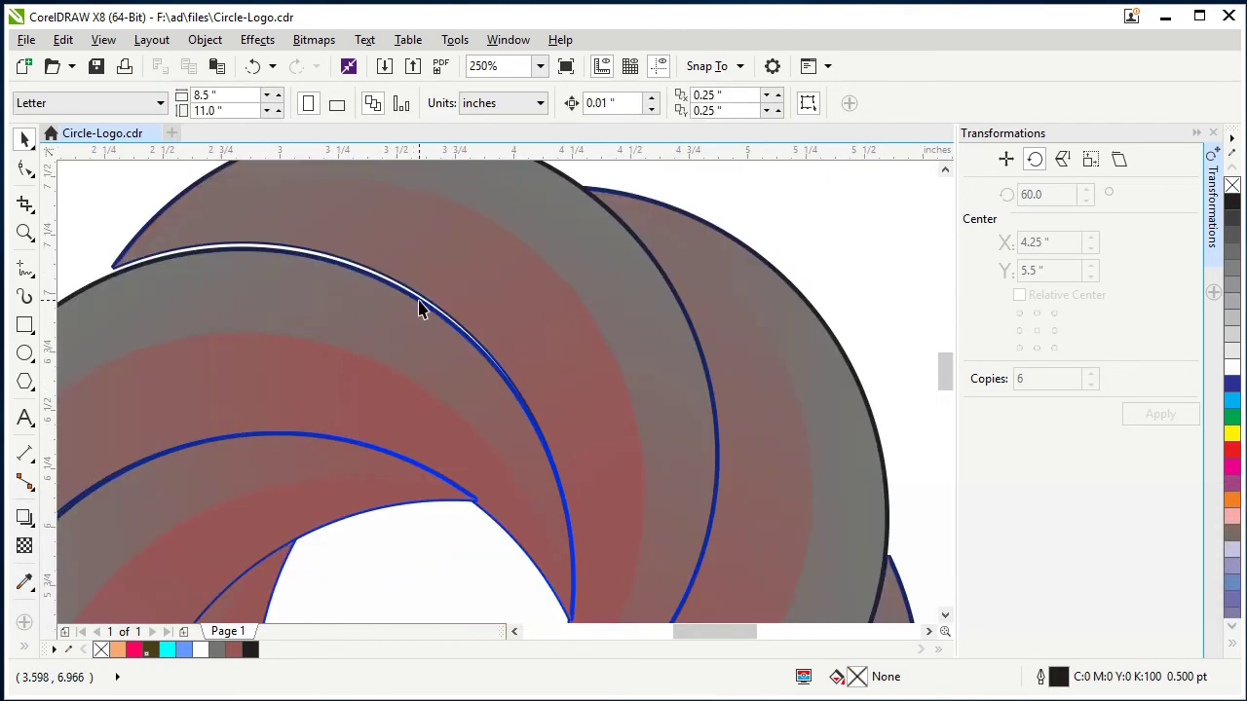
pyautogui.click(421, 308)
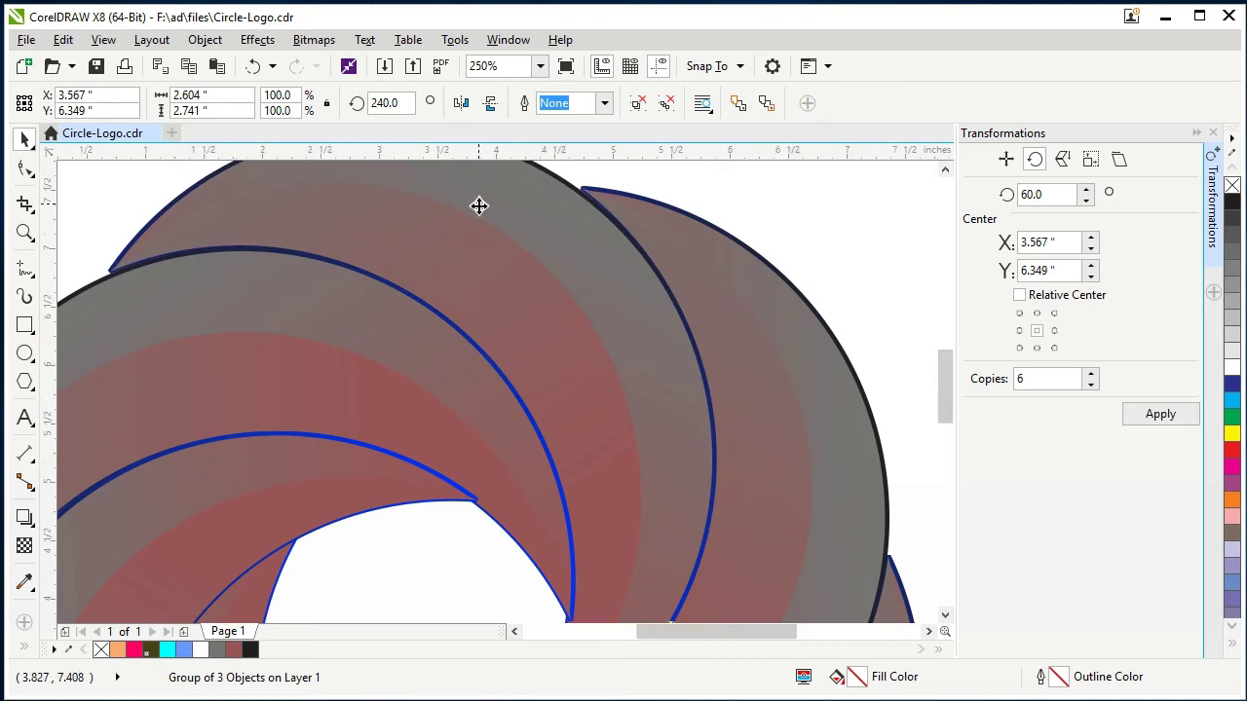
pyautogui.scroll(-2, 478, 206)
pyautogui.click(219, 404)
# Reshape the outline tip of the lower-left crescent with the Shape tool and save the drawing
pyautogui.scroll(2, 277, 466)
pyautogui.scroll(-2, 315, 534)
pyautogui.scroll(7, 558, 361)
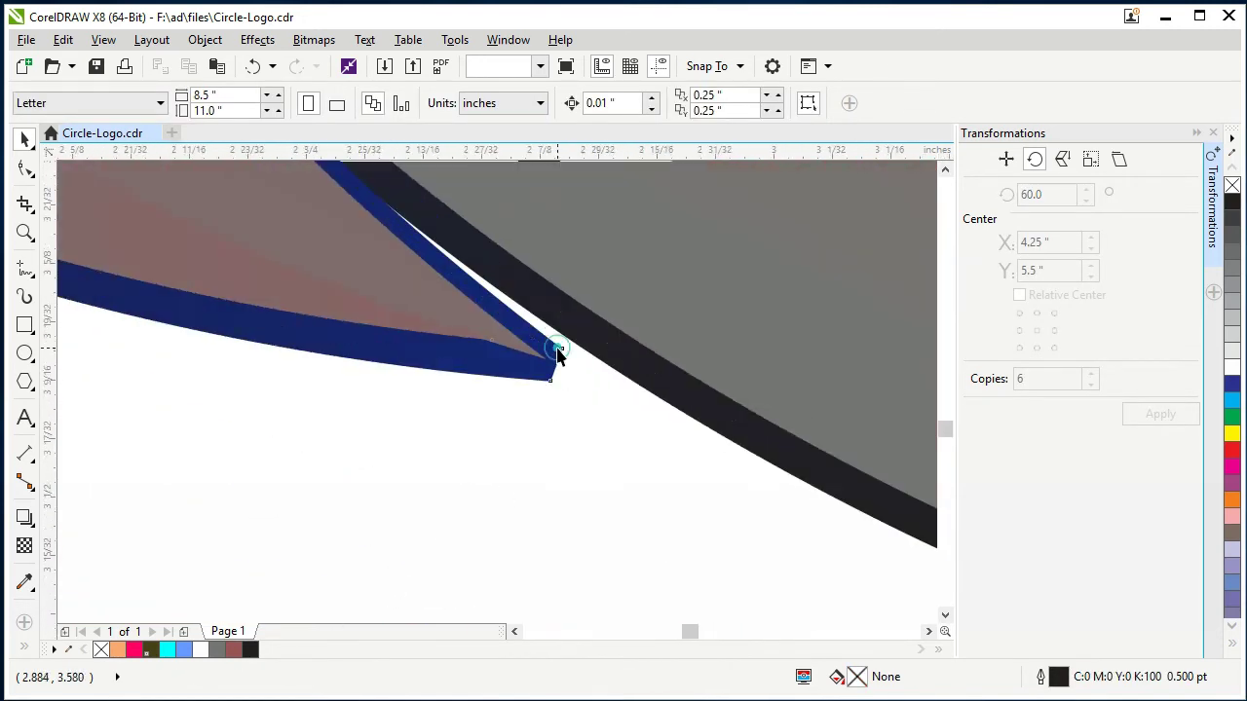
pyautogui.click(558, 355)
pyautogui.click(25, 168)
pyautogui.moveTo(562, 353); pyautogui.dragTo(564, 395)
pyautogui.scroll(-7, 529, 490)
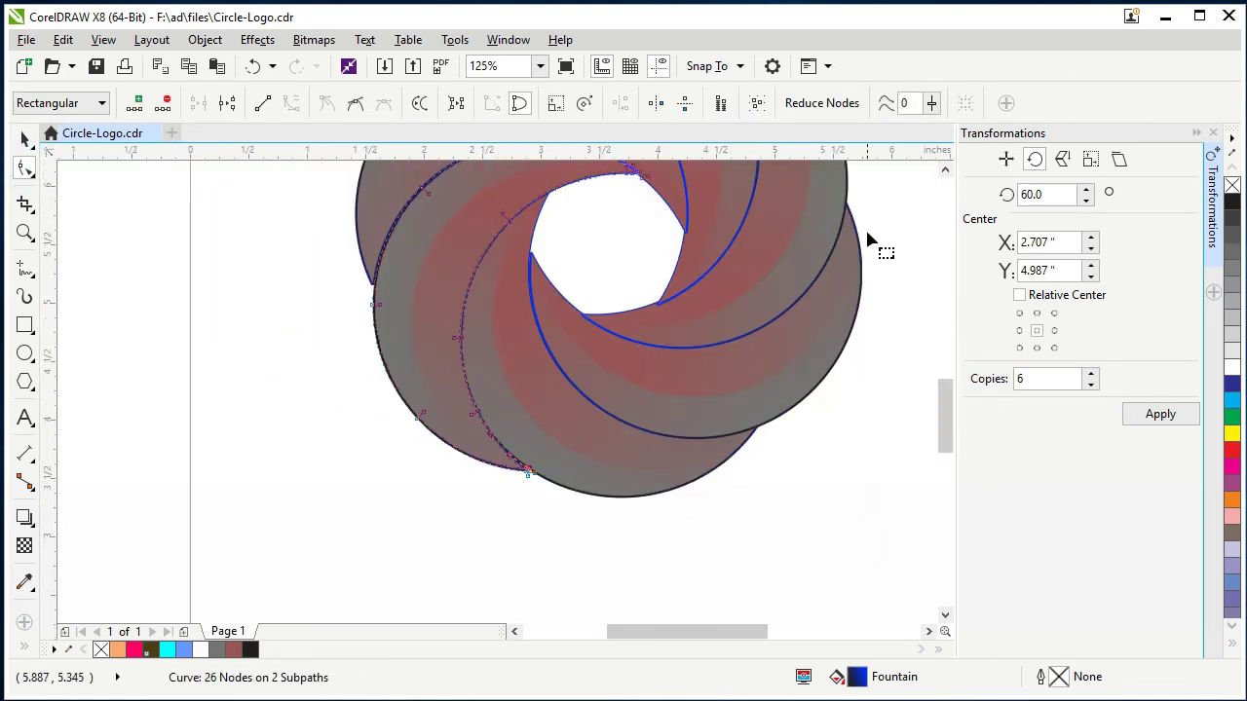
pyautogui.click(943, 168)
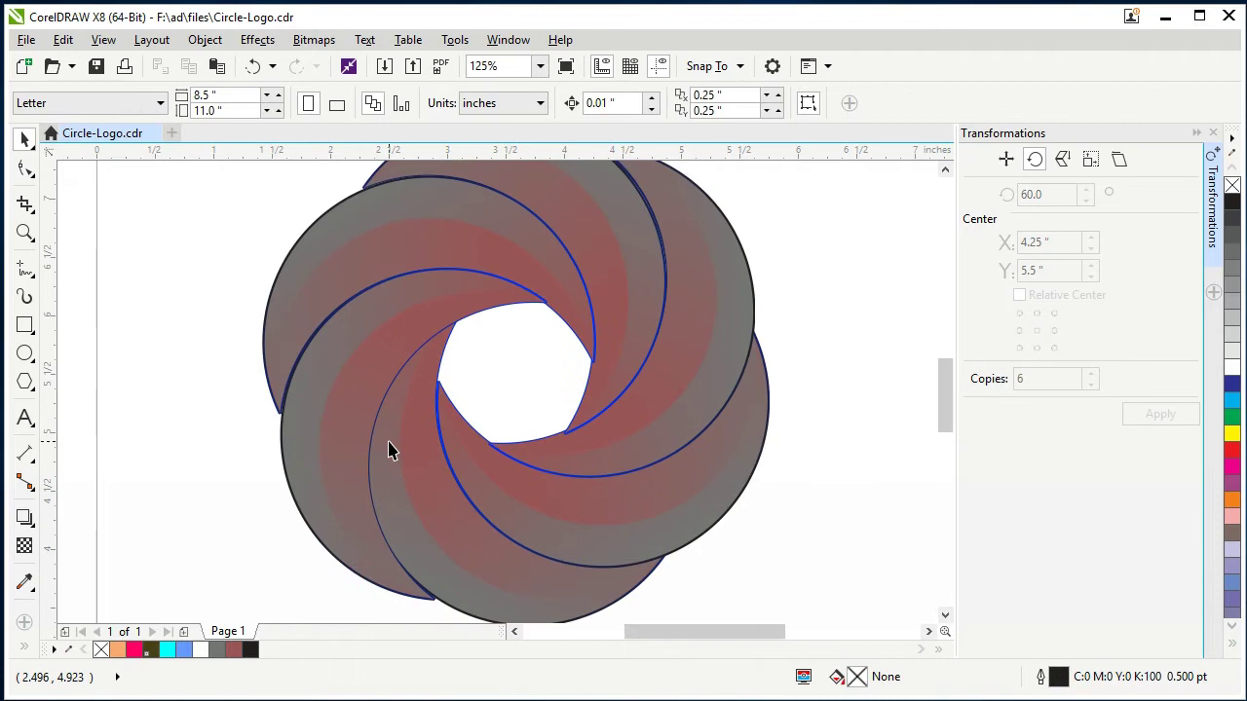
pyautogui.hotkey('ctrl', 's')
# Realign the fountain fill of the top crescent's inner piece from its left tip to the right edge of the ring's hole
pyautogui.scroll(2, 857, 292)
pyautogui.scroll(1, 704, 273)
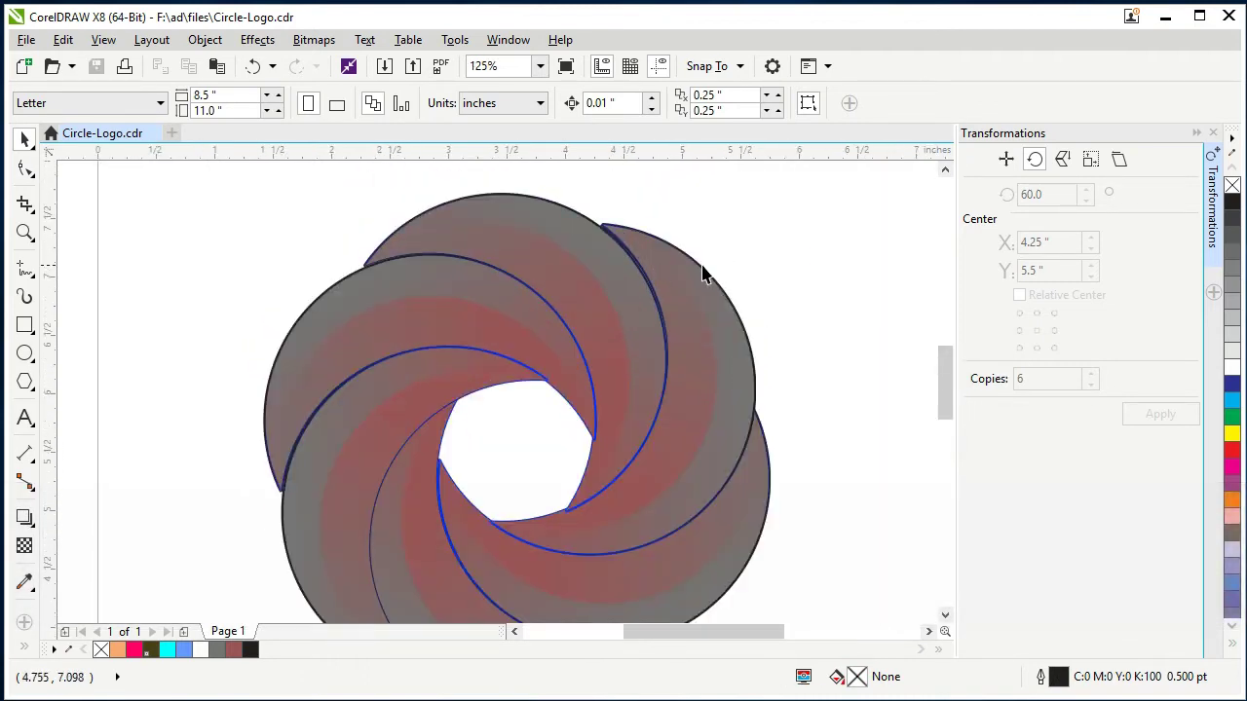
pyautogui.click(569, 292)
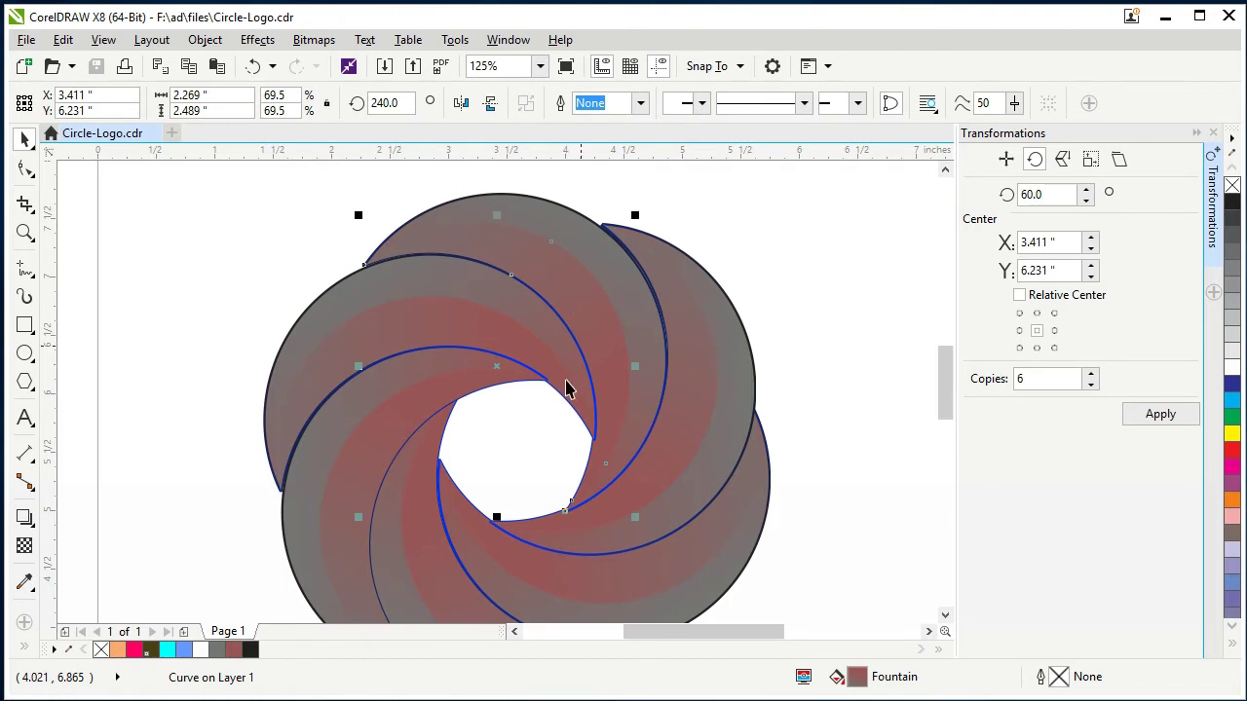
pyautogui.click(26, 651)
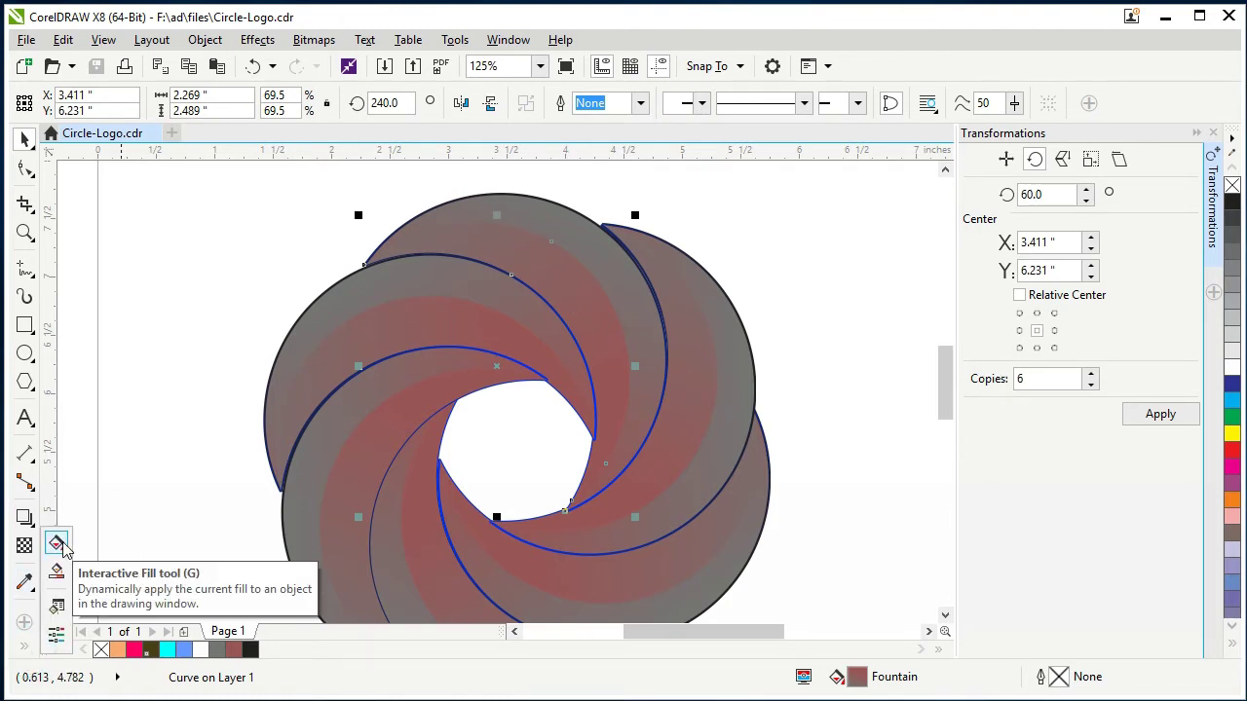
pyautogui.click(55, 543)
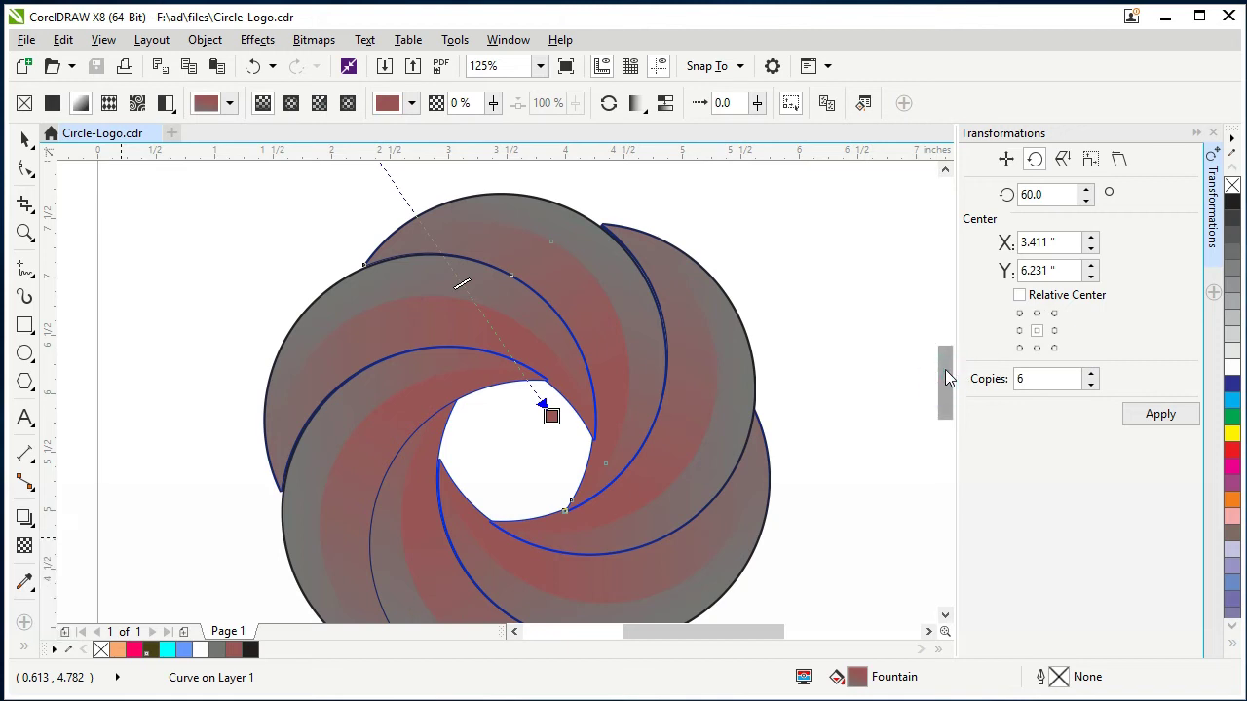
pyautogui.moveTo(944, 385); pyautogui.dragTo(944, 380)
pyautogui.moveTo(371, 185); pyautogui.dragTo(365, 274)
pyautogui.moveTo(548, 446); pyautogui.dragTo(596, 450)
# Recolor the inner piece's fountain fill with a magenta start and a white end
pyautogui.click(365, 276)
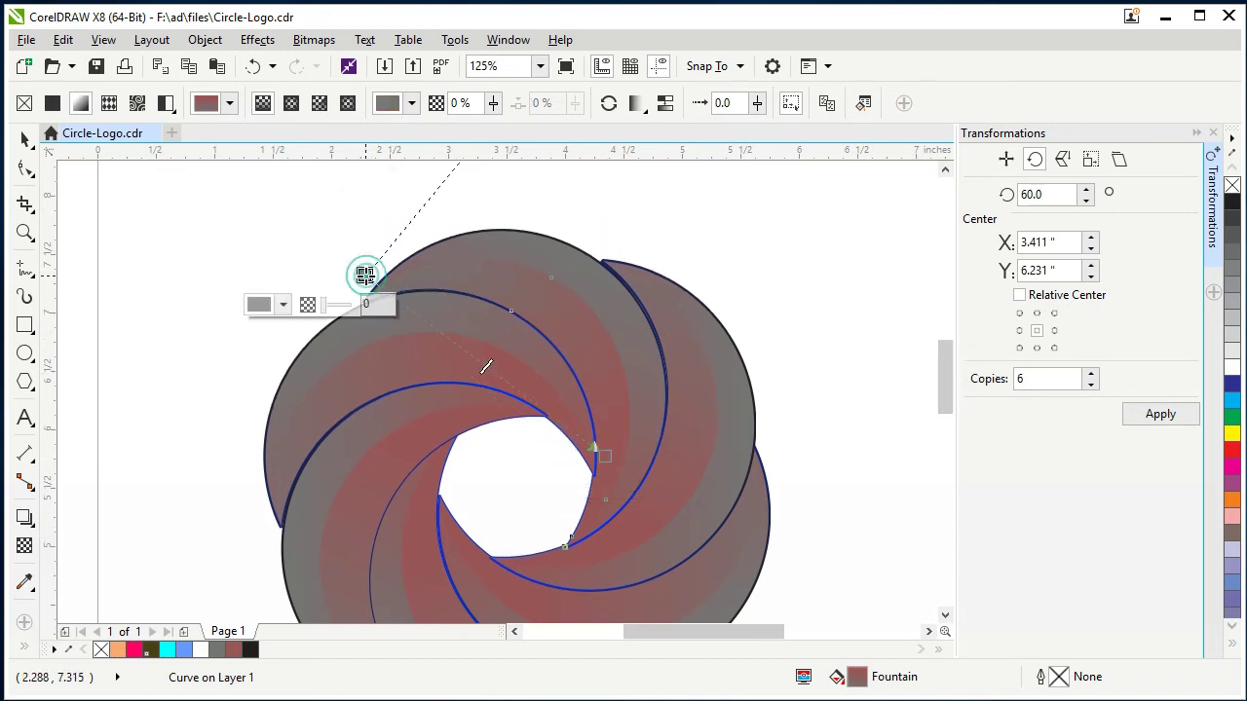
pyautogui.click(1233, 467)
pyautogui.click(598, 457)
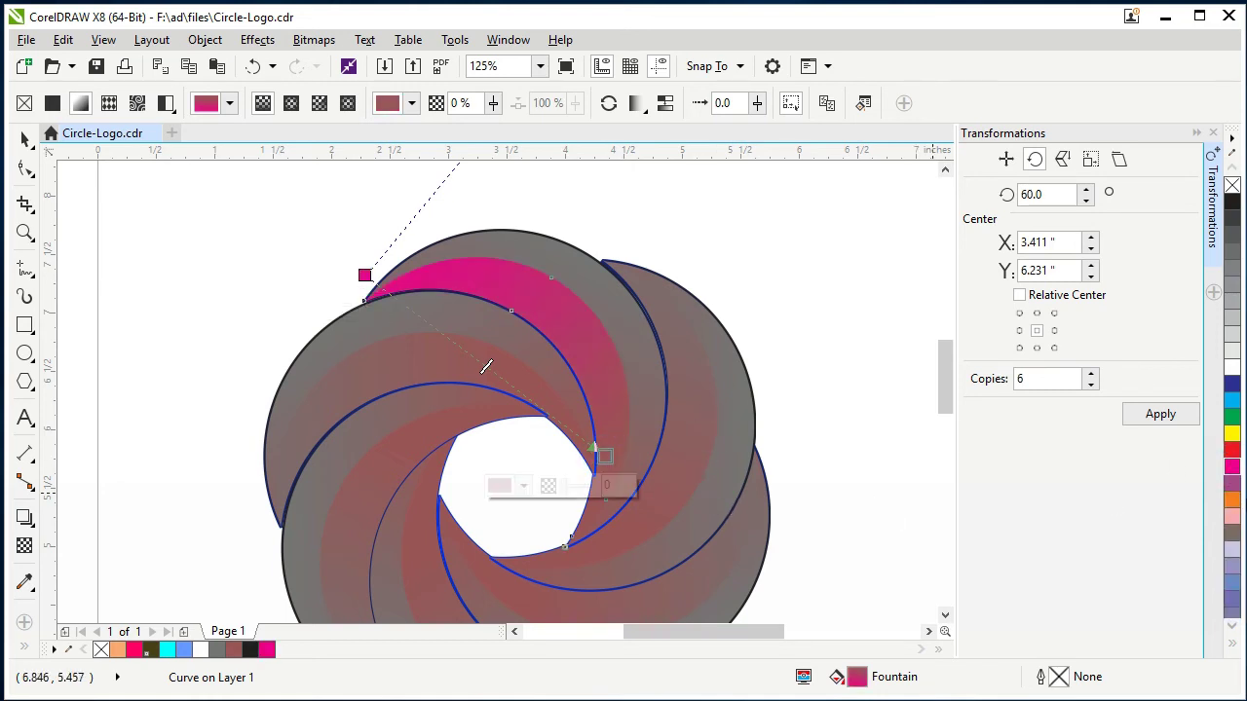
pyautogui.click(1233, 362)
# Extend the white end of the inner piece's fill to the ring's lower-right edge and adjust its midpoint
pyautogui.moveTo(602, 455); pyautogui.dragTo(749, 531)
pyautogui.moveTo(569, 415); pyautogui.dragTo(602, 437)
pyautogui.moveTo(666, 480); pyautogui.dragTo(680, 490)
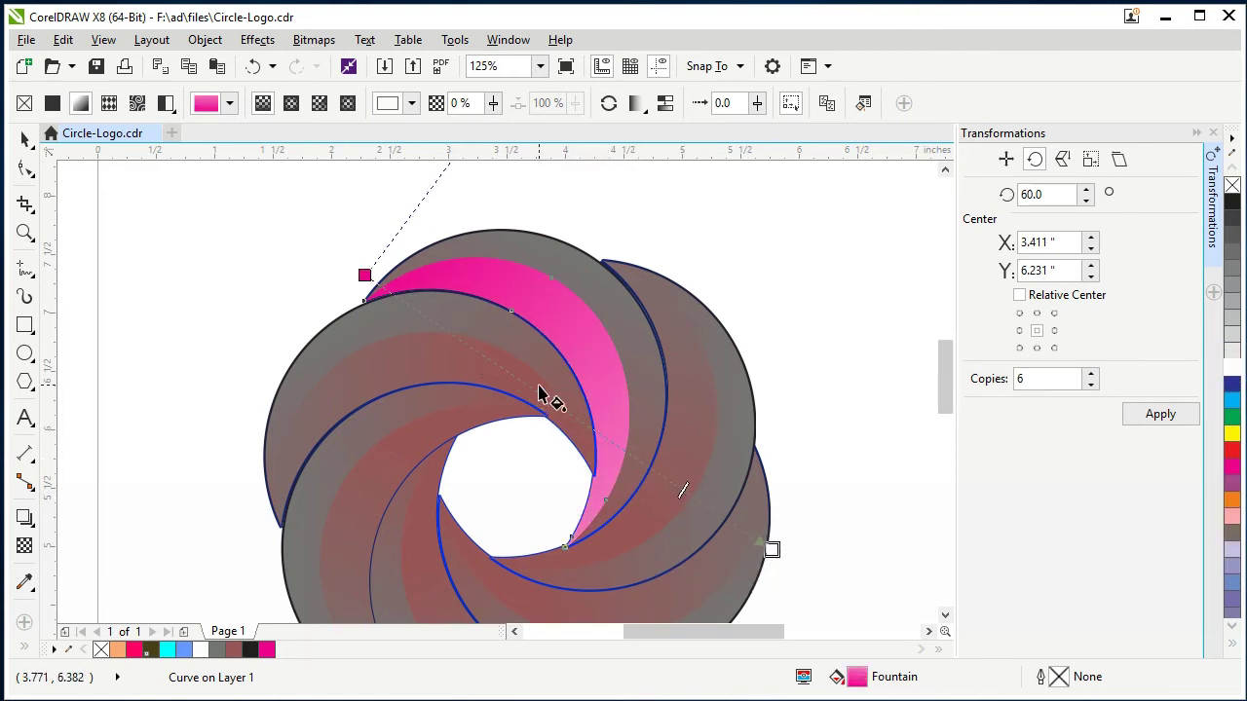
# Apply the inner piece's magenta-to-white fountain fill to the top crescent's body
pyautogui.click(558, 272)
pyautogui.click(615, 398)
pyautogui.moveTo(857, 677); pyautogui.dragTo(639, 361)
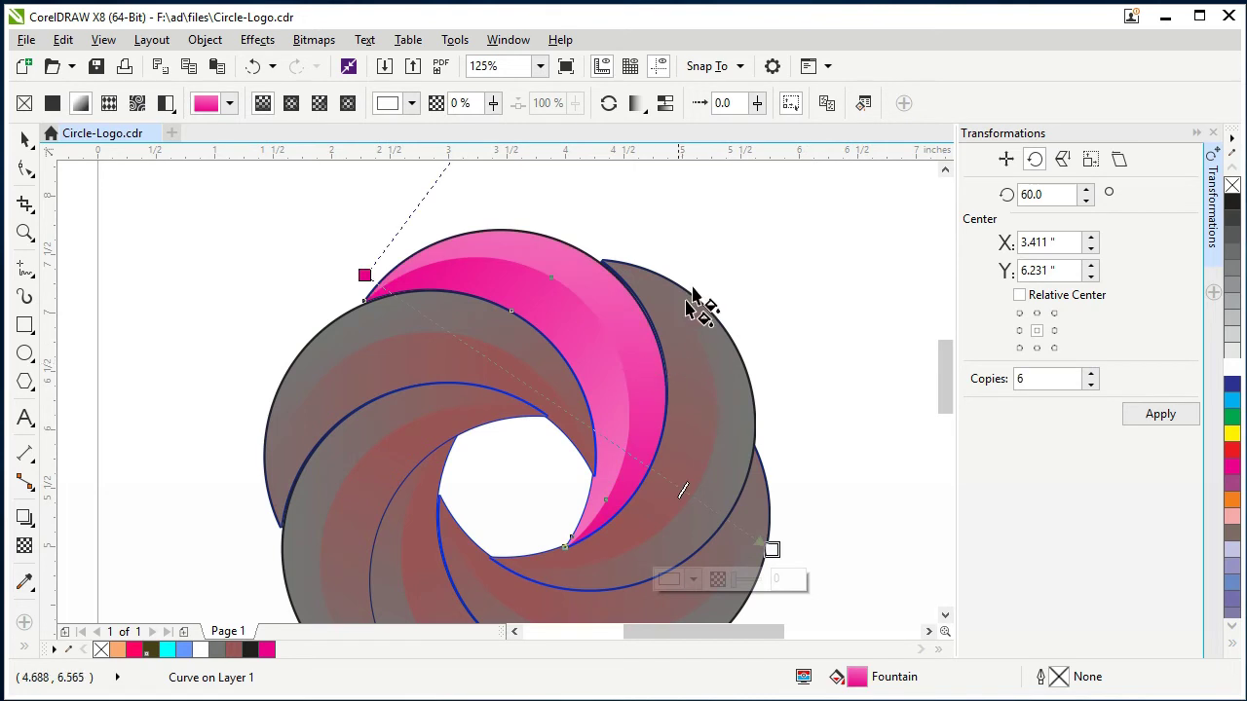
# Redirect the top crescent body's fountain fill to run from magenta at its left tip to white at the ring's right edge
pyautogui.click(613, 300)
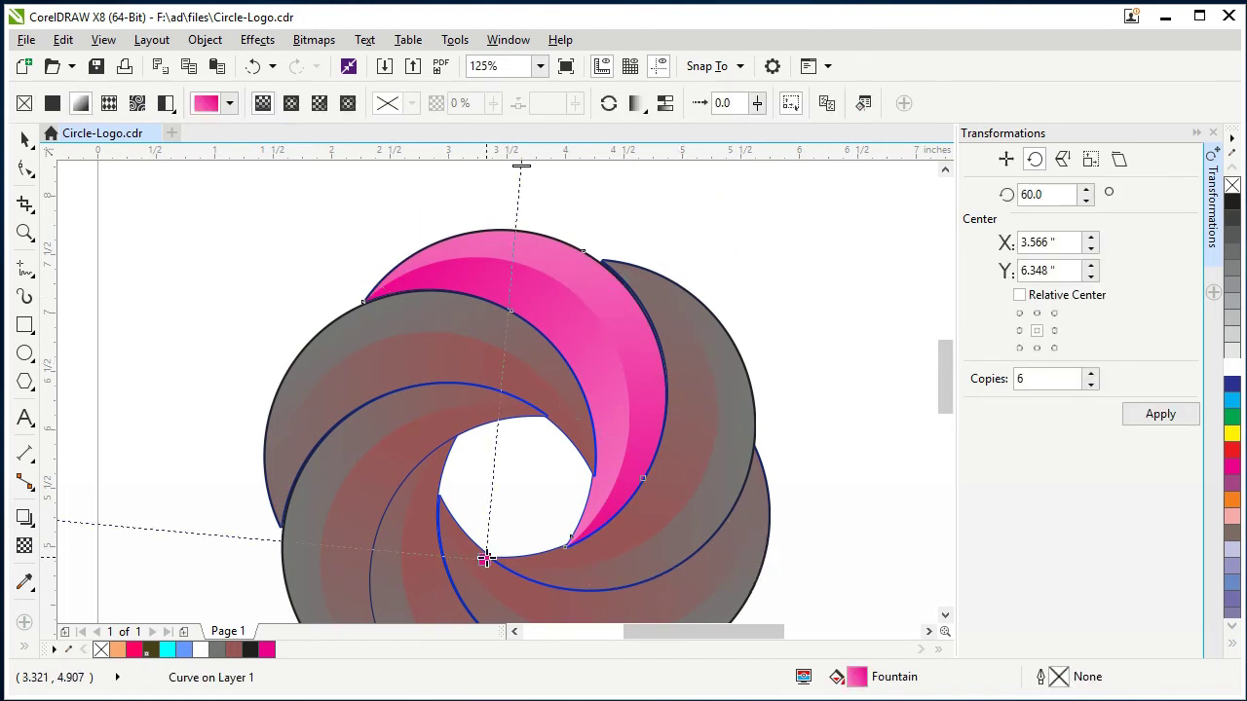
pyautogui.moveTo(484, 559); pyautogui.dragTo(403, 279)
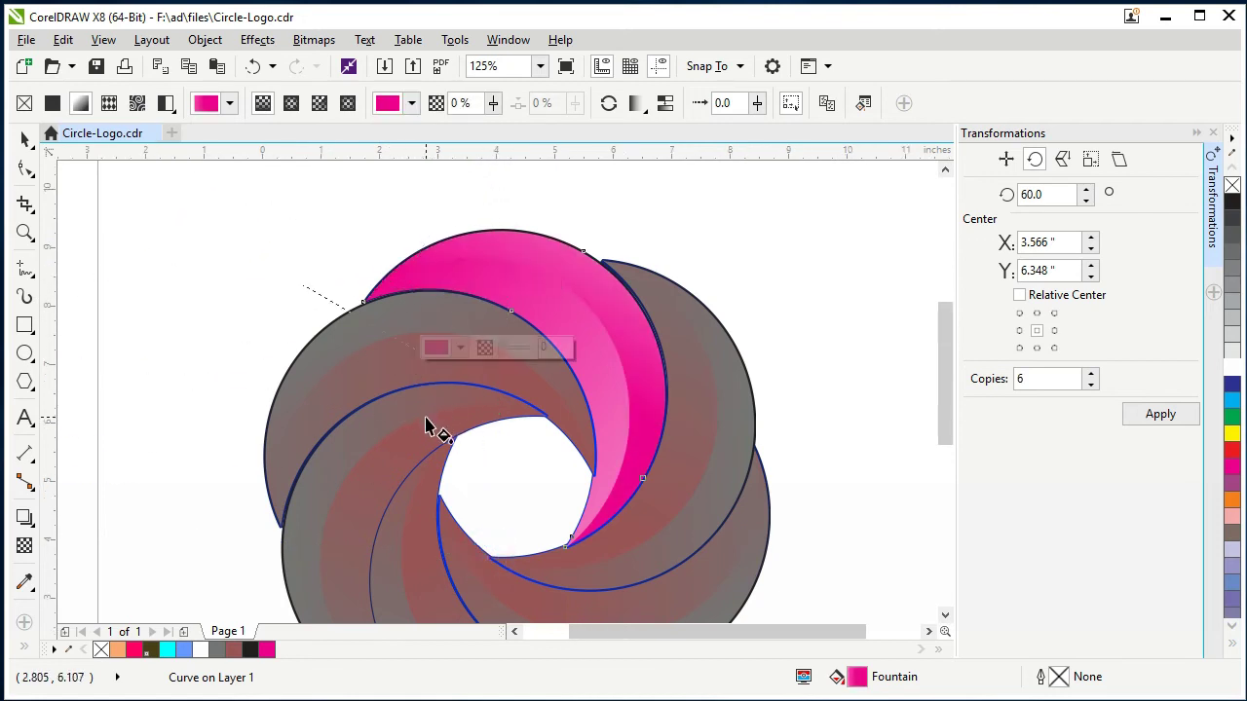
pyautogui.scroll(-1, 426, 425)
pyautogui.moveTo(479, 239); pyautogui.dragTo(527, 402)
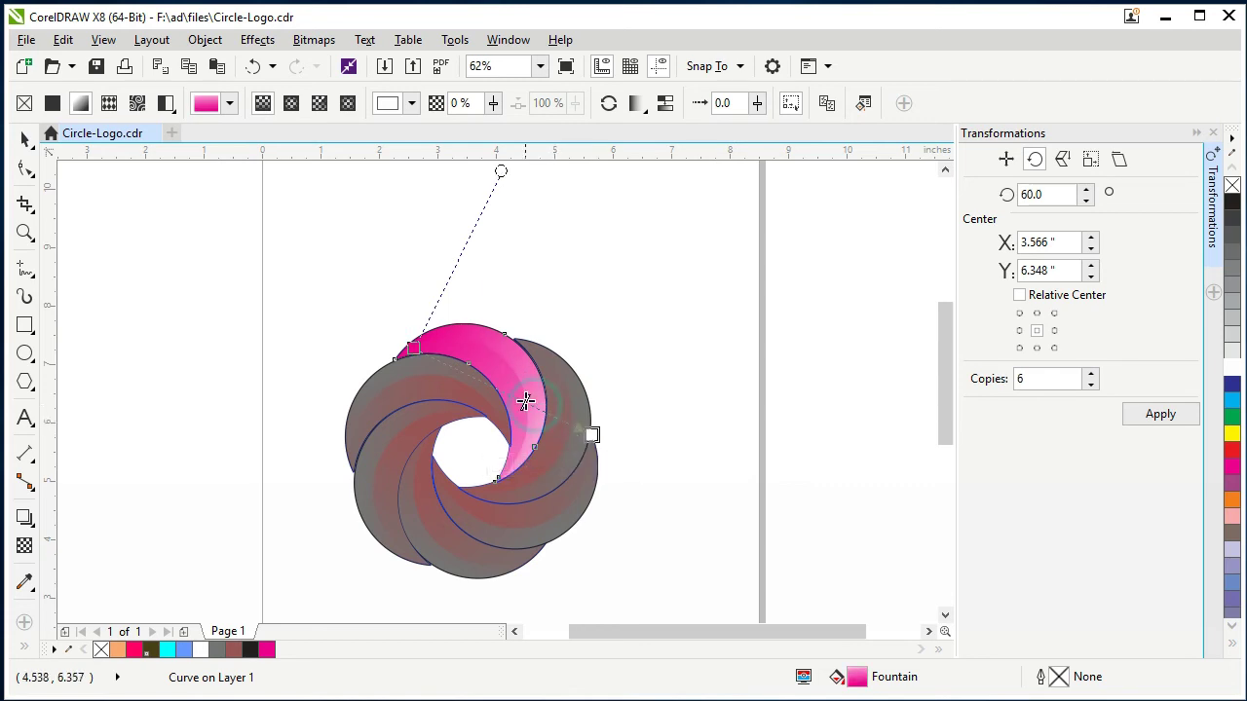
# Apply the top crescent body's magenta-to-white fountain fill to its thin dark rim and save the drawing
pyautogui.click(25, 139)
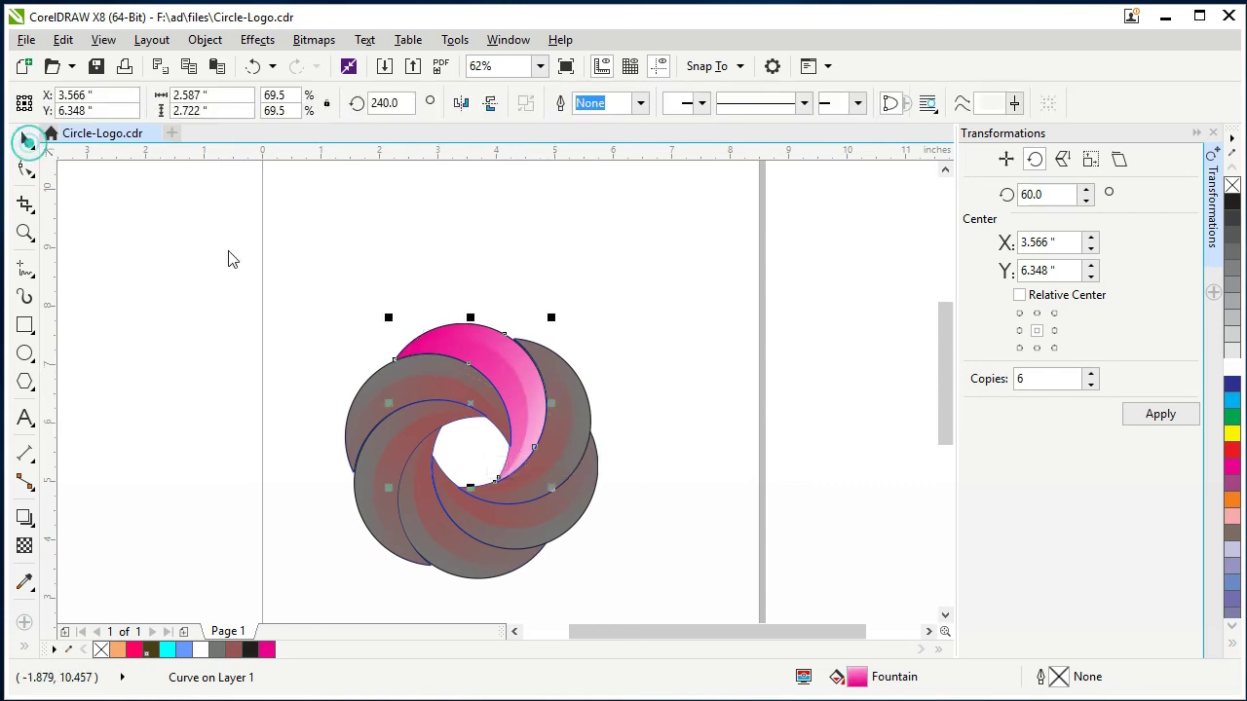
pyautogui.click(56, 171)
pyautogui.scroll(3, 459, 342)
pyautogui.click(542, 329)
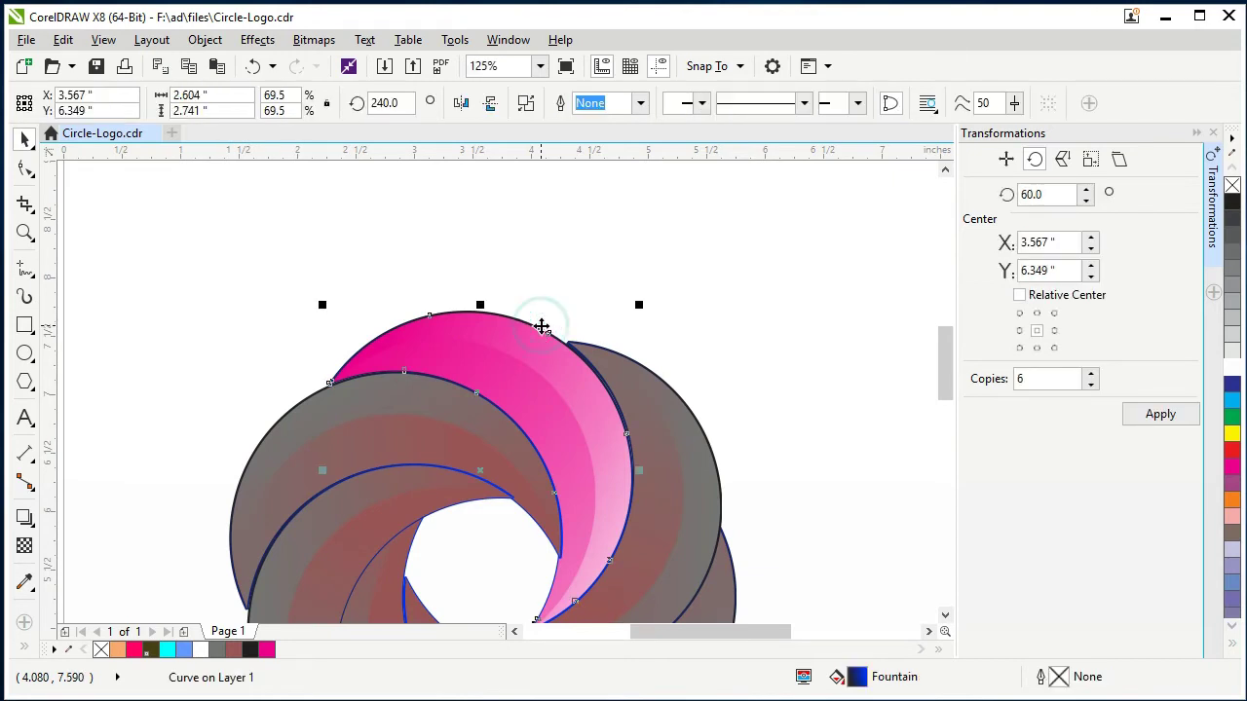
pyautogui.click(623, 476)
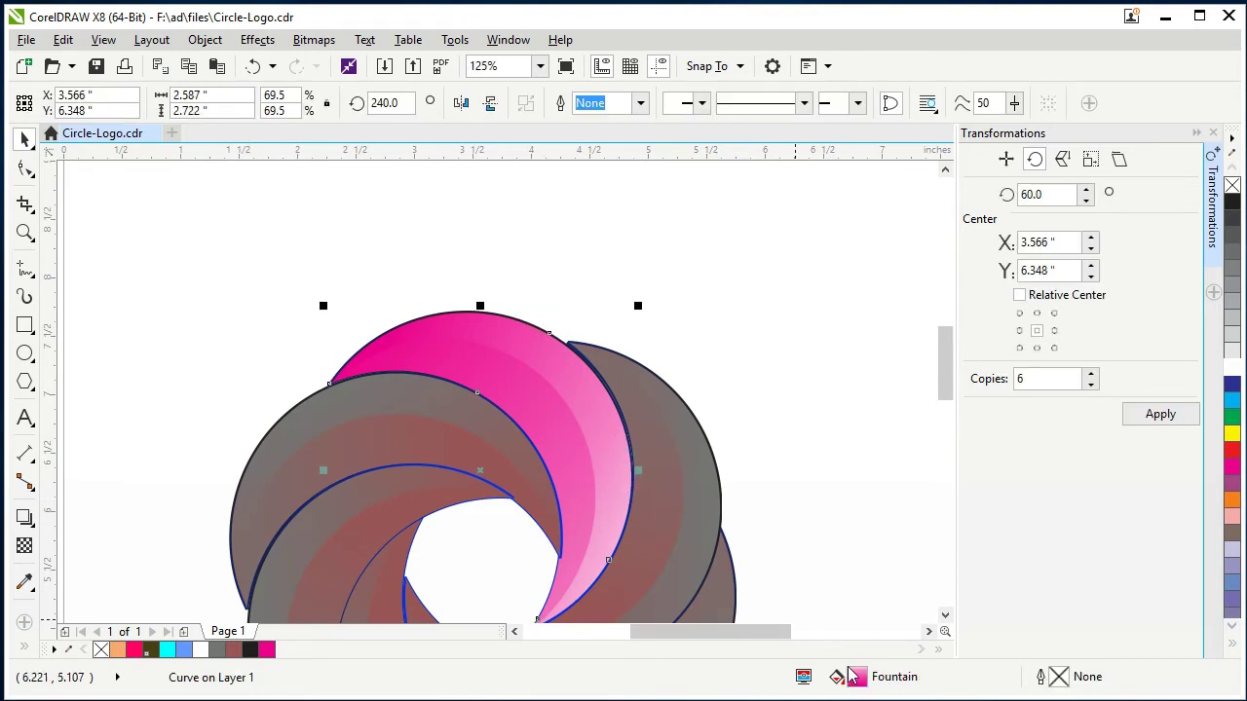
pyautogui.moveTo(519, 328); pyautogui.dragTo(533, 326)
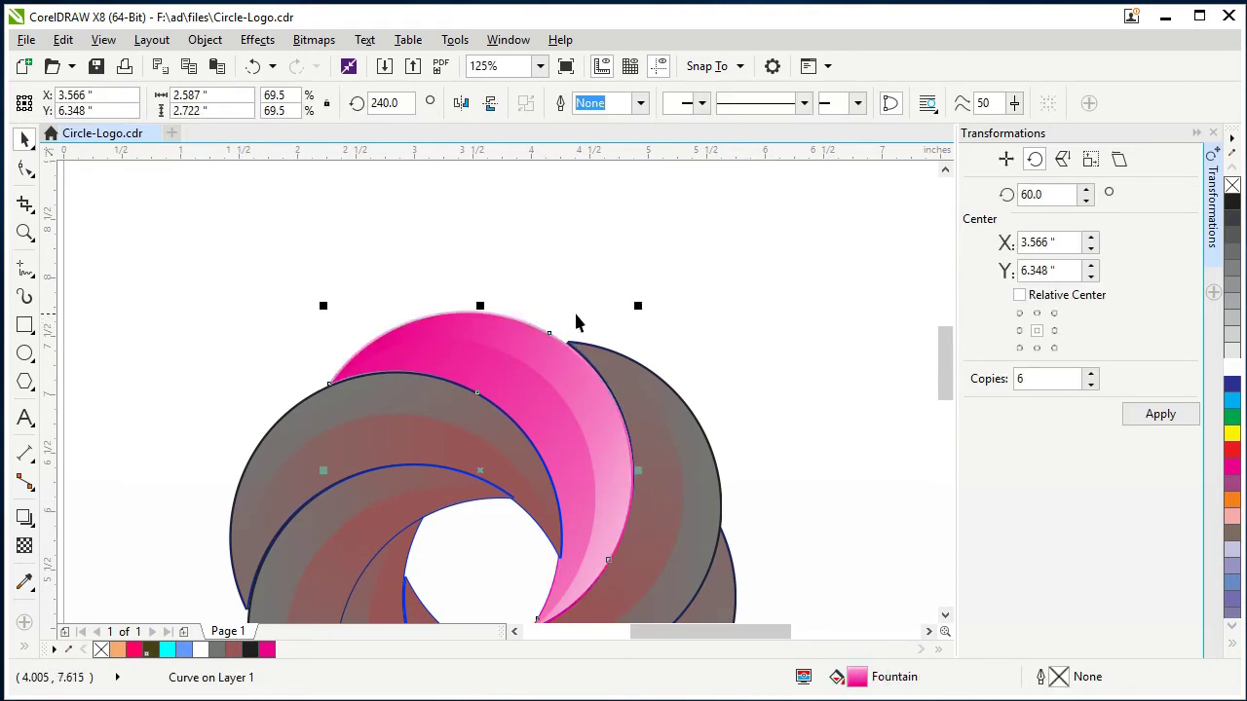
pyautogui.click(774, 299)
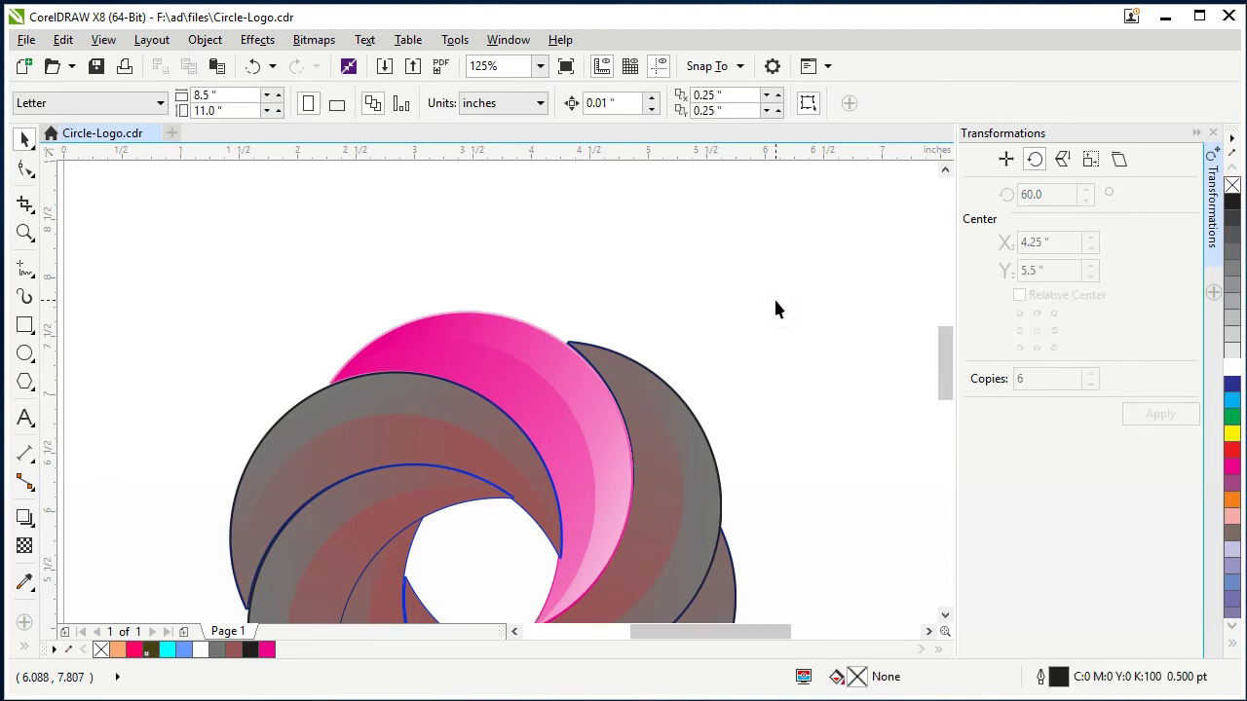
pyautogui.hotkey('ctrl', 's')
# Recolor the upper-right crescent's inner piece with a fountain fill running from orange above its upper tip to yellow near the center hole
pyautogui.moveTo(949, 367); pyautogui.dragTo(948, 385)
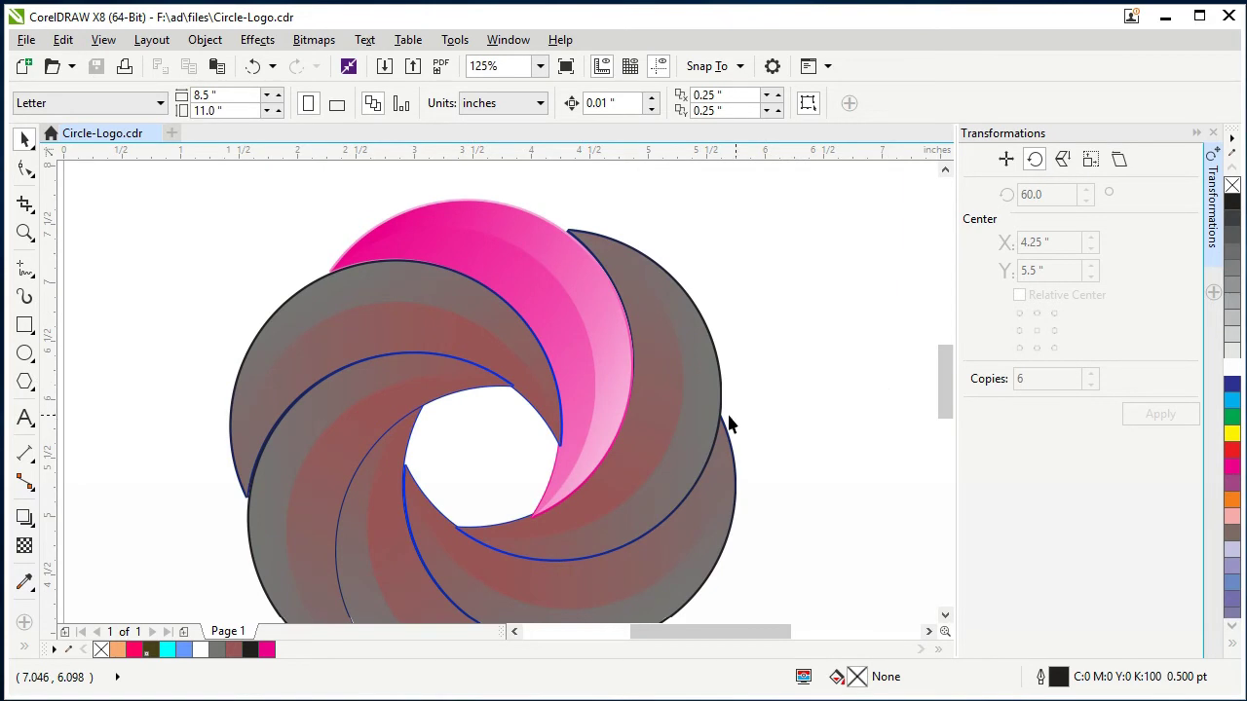
pyautogui.click(657, 426)
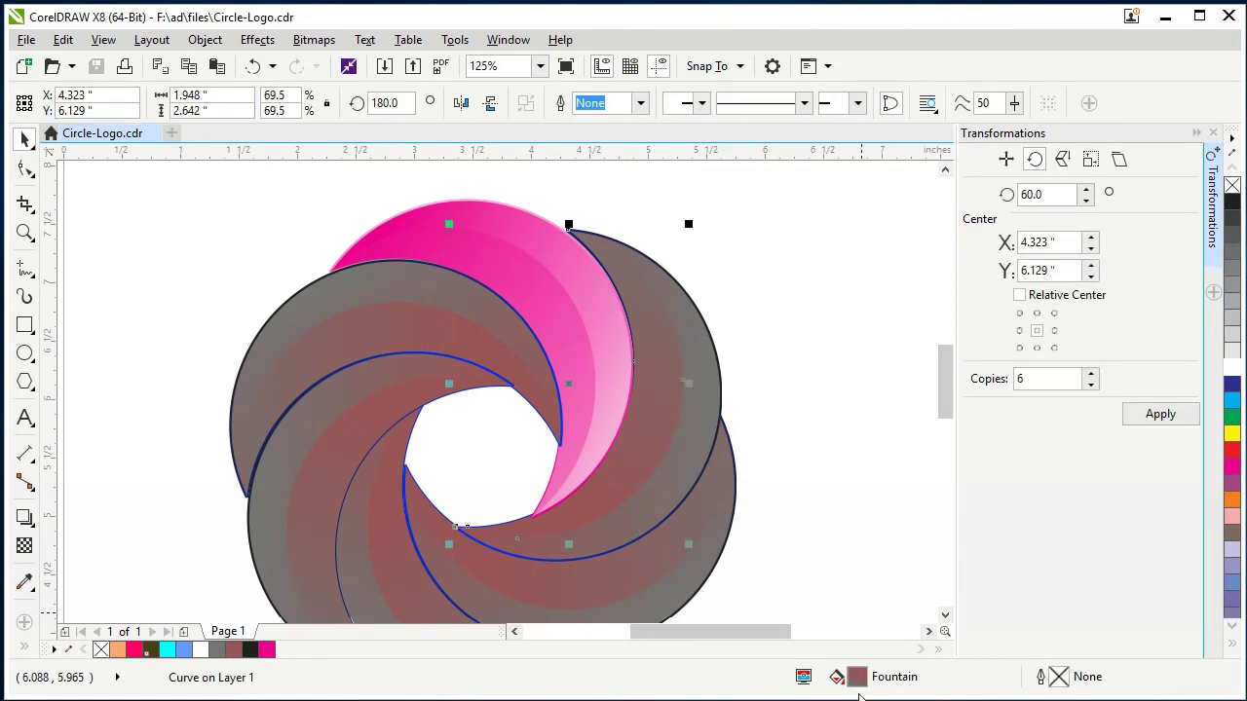
pyautogui.press('g')
pyautogui.moveTo(671, 178); pyautogui.dragTo(589, 206)
pyautogui.moveTo(530, 468); pyautogui.dragTo(546, 516)
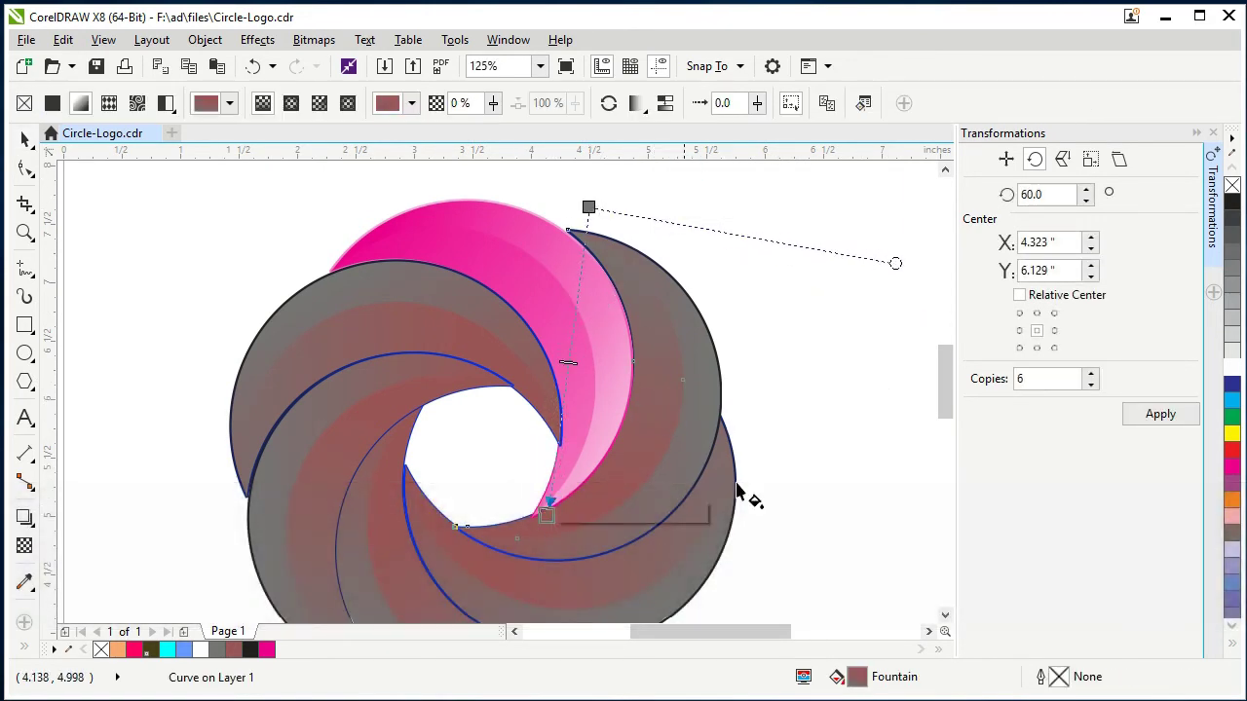
pyautogui.click(1232, 431)
pyautogui.click(589, 208)
pyautogui.click(1232, 498)
pyautogui.moveTo(588, 207); pyautogui.dragTo(587, 182)
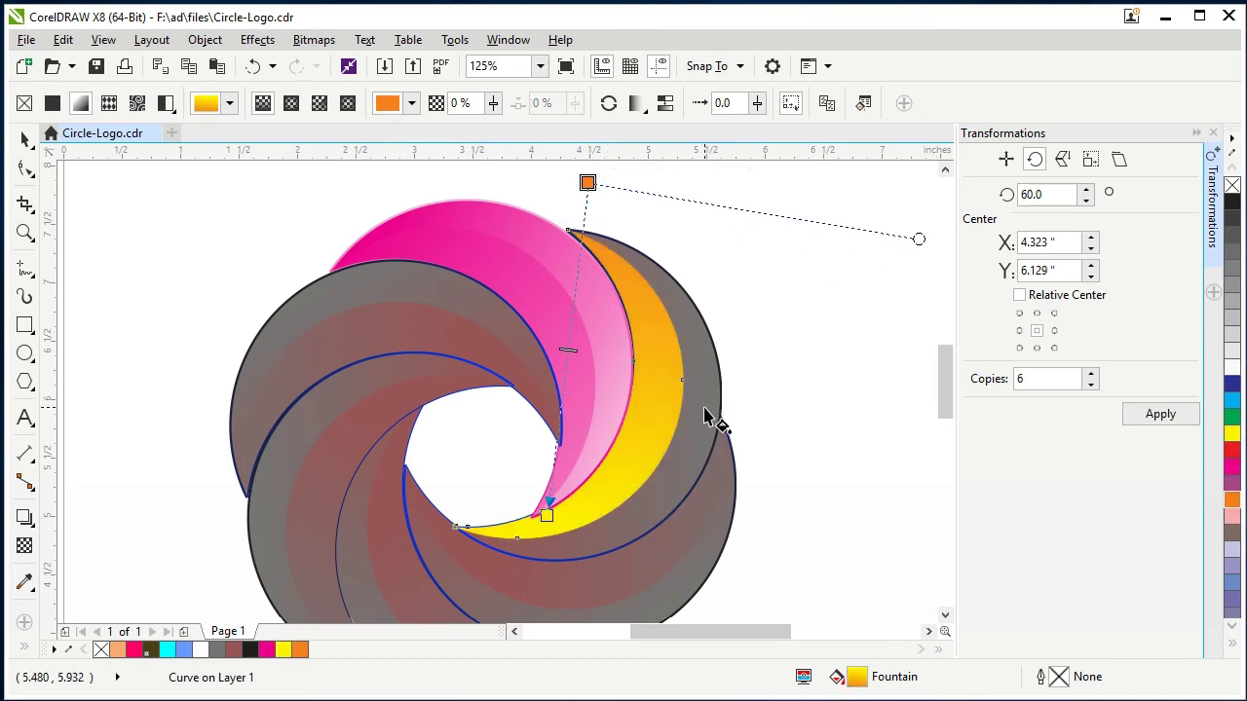
pyautogui.click(706, 417)
pyautogui.hotkey('ctrl', 'r')
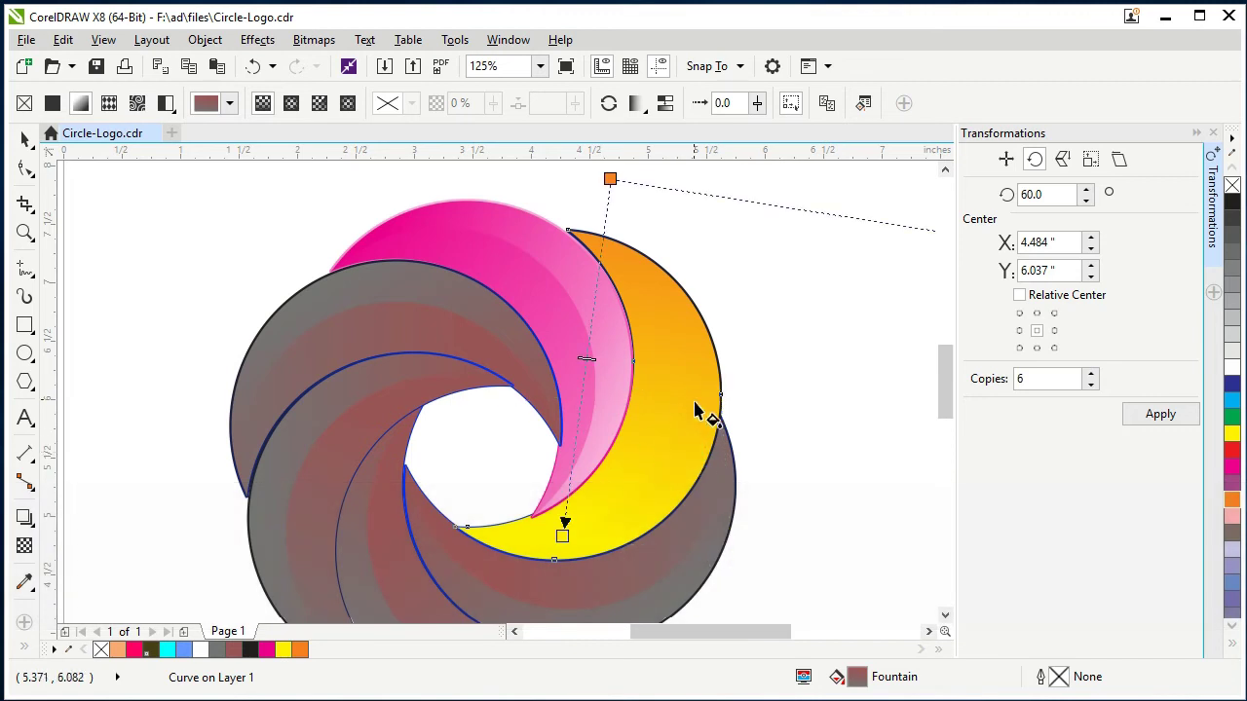
pyautogui.moveTo(611, 180); pyautogui.dragTo(666, 199)
pyautogui.moveTo(564, 532); pyautogui.dragTo(607, 594)
pyautogui.click(710, 549)
pyautogui.click(713, 549)
pyautogui.click(667, 199)
pyautogui.click(608, 595)
pyautogui.click(656, 591)
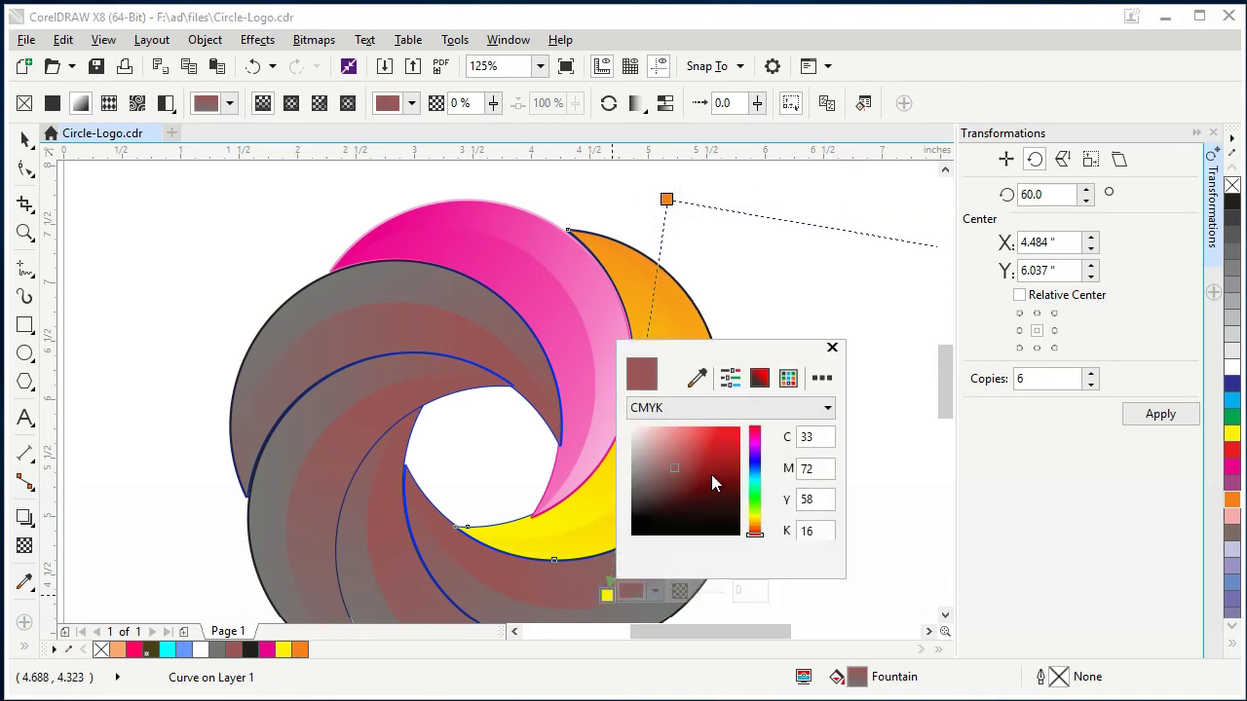
pyautogui.click(667, 445)
pyautogui.click(831, 348)
pyautogui.hotkey('ctrl', 'z')
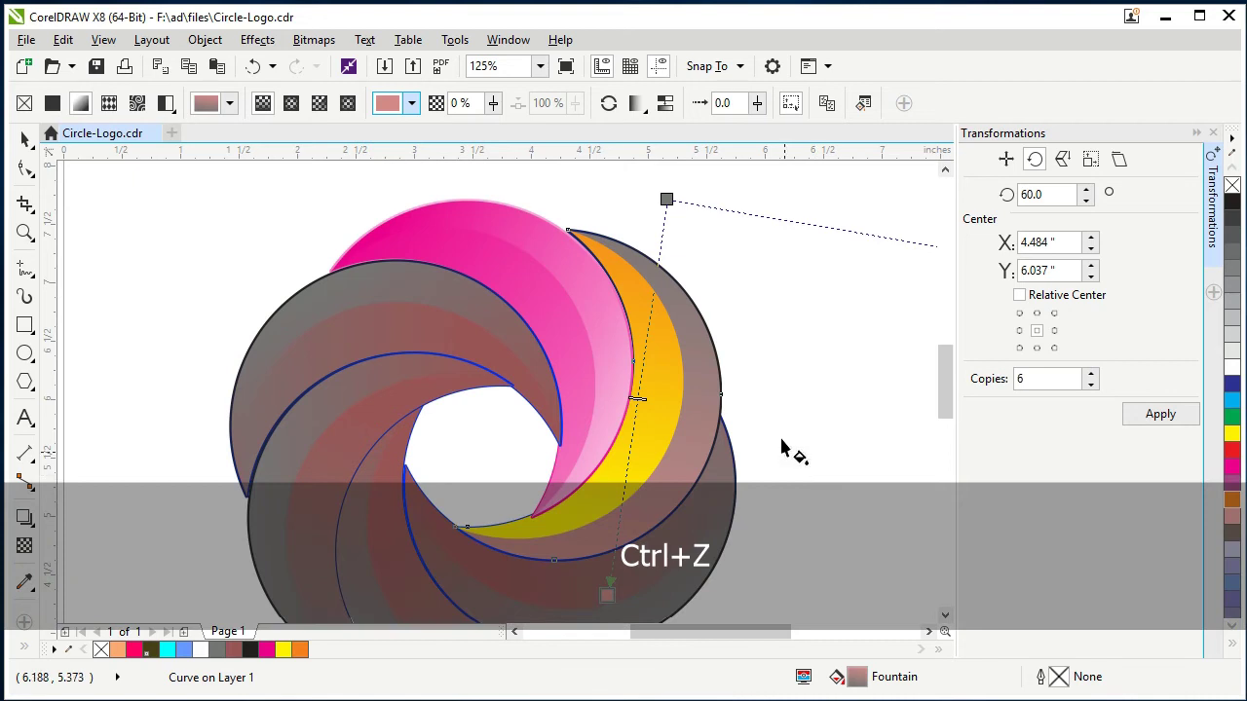
# Apply the inner piece's orange-to-yellow fountain fill to the body of the upper-right crescent
pyautogui.scroll(-3, 676, 412)
pyautogui.scroll(3, 678, 417)
pyautogui.click(24, 140)
pyautogui.click(645, 379)
pyautogui.moveTo(863, 677); pyautogui.dragTo(686, 394)
pyautogui.click(801, 401)
# Redirect the upper-right crescent body's fountain fill to run from orange near its upper tip down to yellow below its lower edge
pyautogui.click(690, 417)
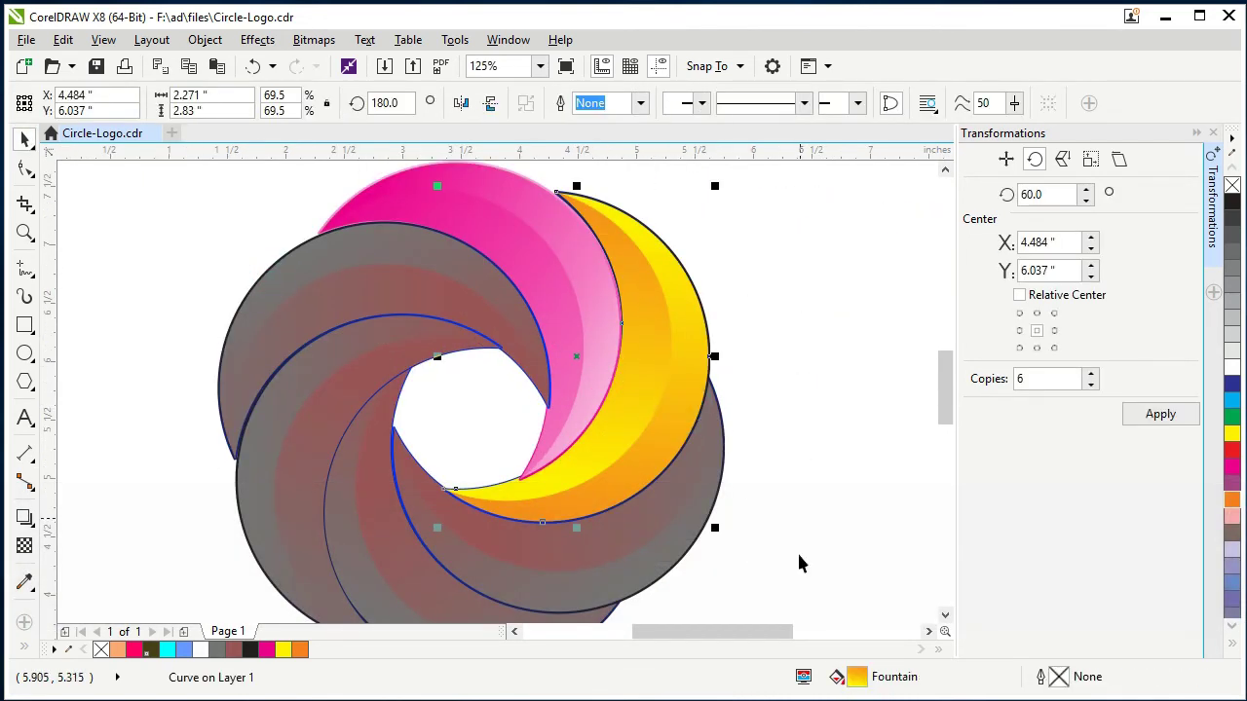
pyautogui.press('g')
pyautogui.moveTo(558, 571); pyautogui.dragTo(715, 220)
pyautogui.moveTo(603, 212); pyautogui.dragTo(624, 534)
pyautogui.moveTo(715, 220); pyautogui.dragTo(612, 192)
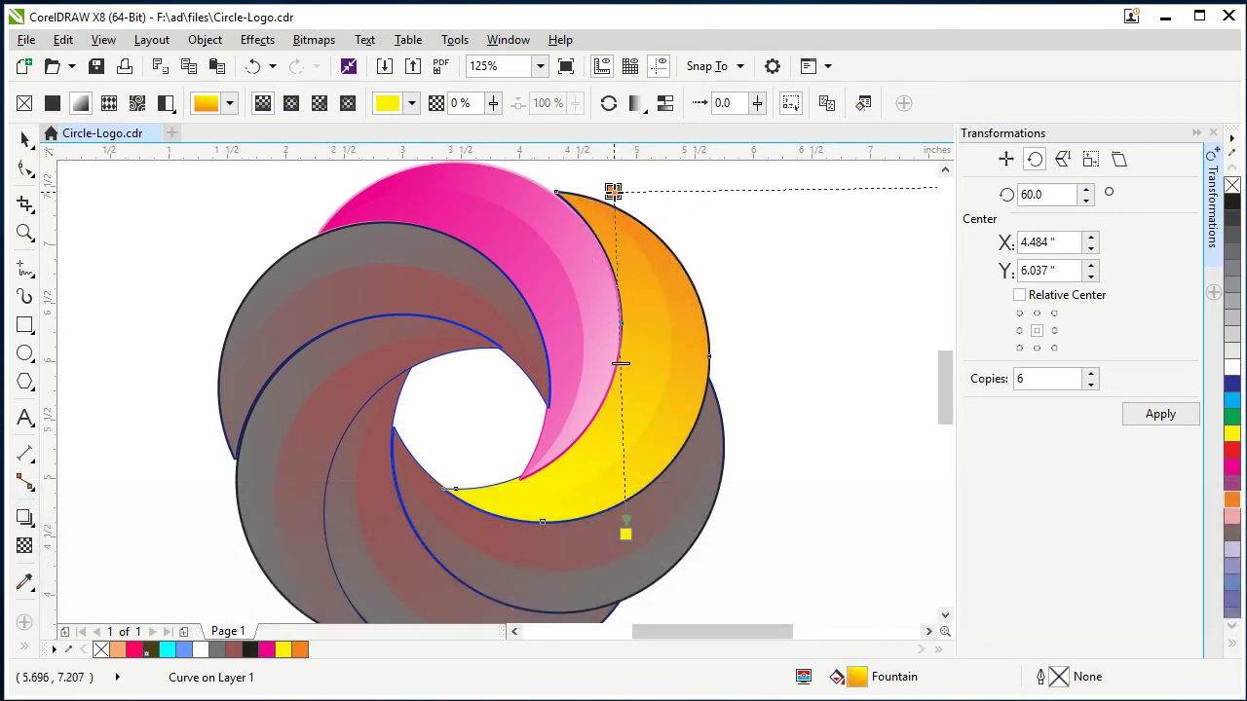
# Change the yellow end of the upper-right crescent body's fountain fill to a paler yellow
pyautogui.click(625, 531)
pyautogui.click(672, 528)
pyautogui.click(708, 363)
pyautogui.click(852, 283)
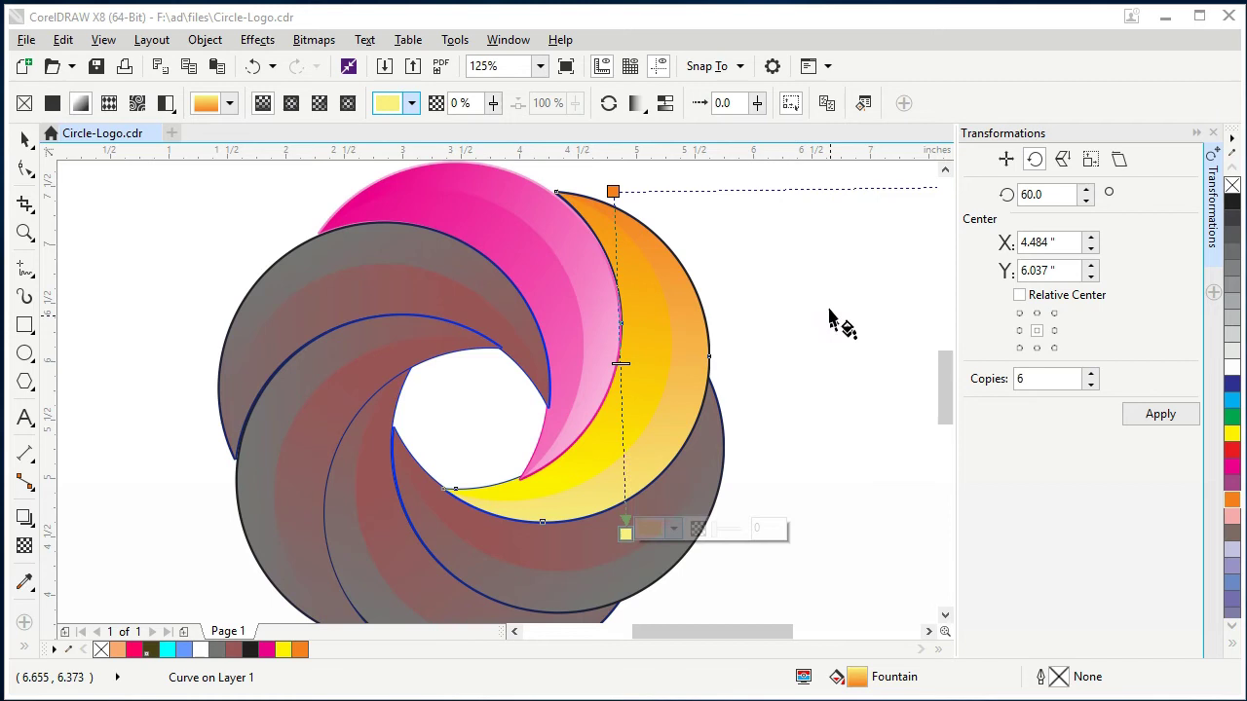
pyautogui.click(834, 322)
# Apply the orange-to-yellow fountain fill to the thin dark rim of the upper-right crescent
pyautogui.click(25, 141)
pyautogui.click(617, 239)
pyautogui.moveTo(858, 677); pyautogui.dragTo(691, 276)
pyautogui.click(674, 477)
pyautogui.scroll(1, 821, 548)
pyautogui.moveTo(857, 674); pyautogui.dragTo(639, 265)
# Shift the inner piece's fountain fill downward, with orange beside the crescent's upper tip and yellow below its lower edge
pyautogui.scroll(-2, 623, 404)
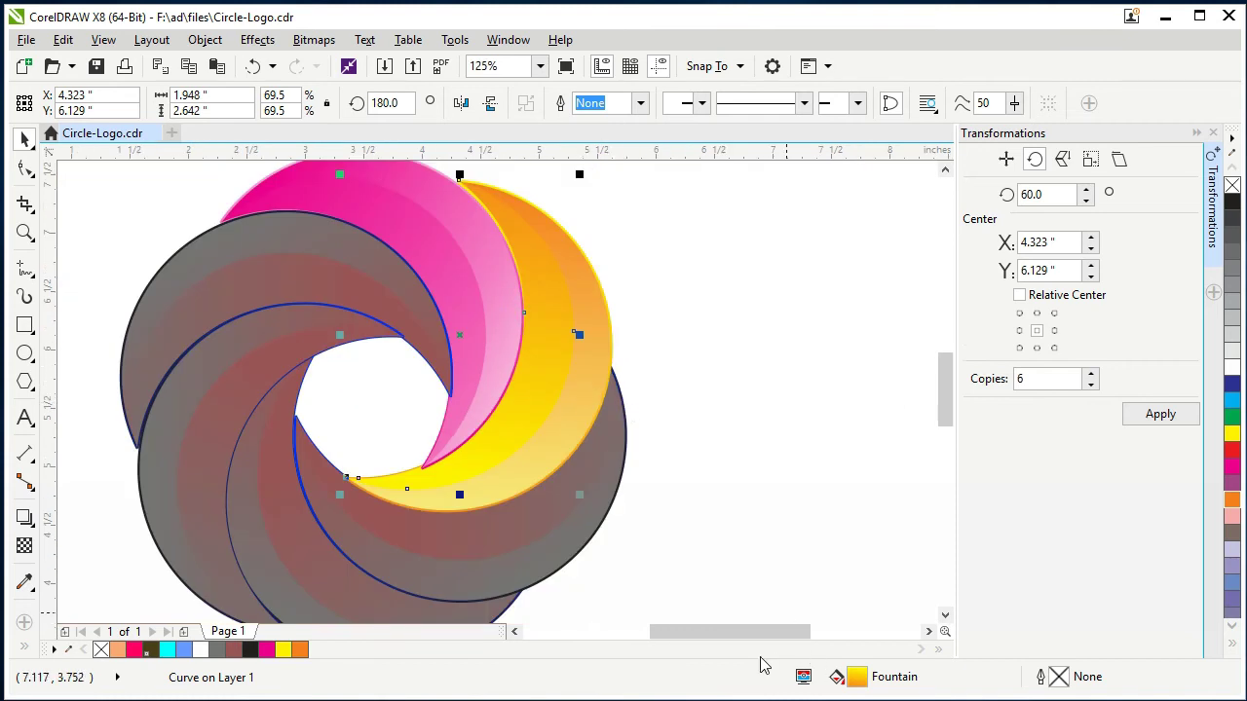
pyautogui.press('g')
pyautogui.moveTo(951, 409); pyautogui.dragTo(950, 398)
pyautogui.moveTo(476, 201); pyautogui.dragTo(457, 246)
pyautogui.moveTo(436, 533); pyautogui.dragTo(432, 565)
pyautogui.click(455, 245)
pyautogui.moveTo(455, 244); pyautogui.dragTo(445, 260)
pyautogui.moveTo(430, 566); pyautogui.dragTo(425, 604)
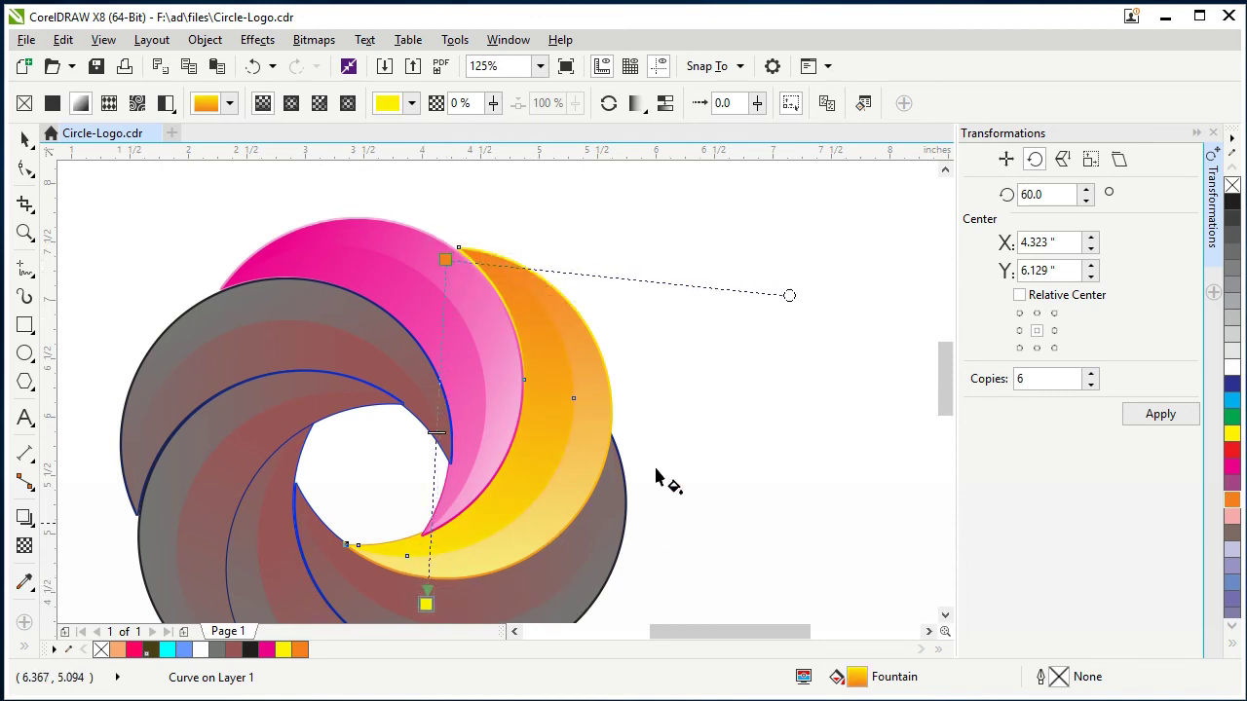
# Place the orange start of the inner piece's fill at the crescent's upper tip and adjust the fill's skew handle
pyautogui.scroll(1, 463, 238)
pyautogui.click(467, 253)
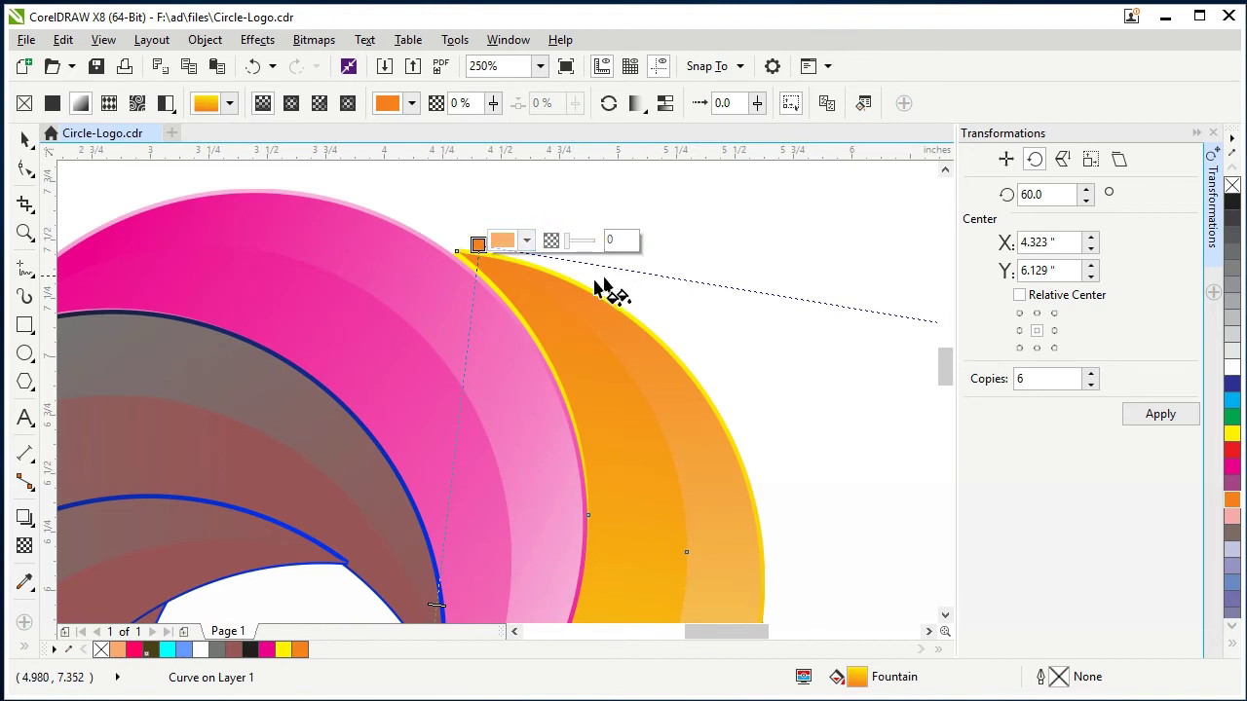
pyautogui.scroll(-1, 594, 283)
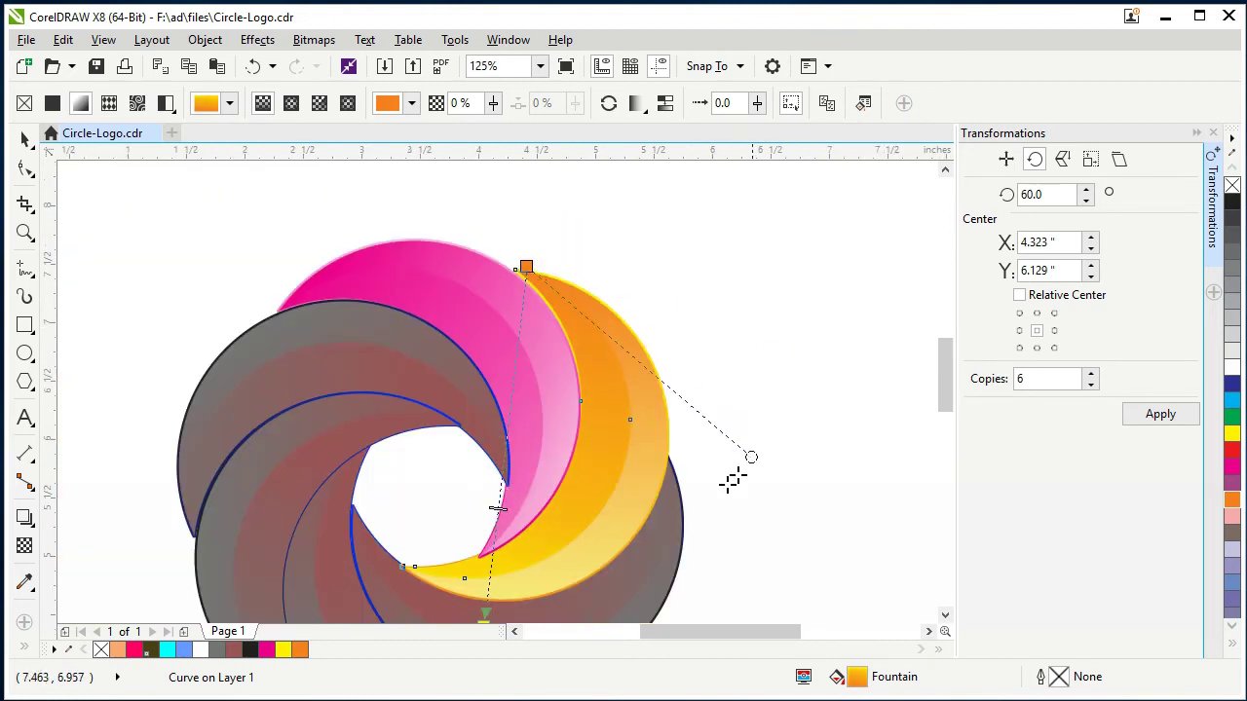
pyautogui.moveTo(751, 456); pyautogui.dragTo(810, 370)
pyautogui.click(801, 423)
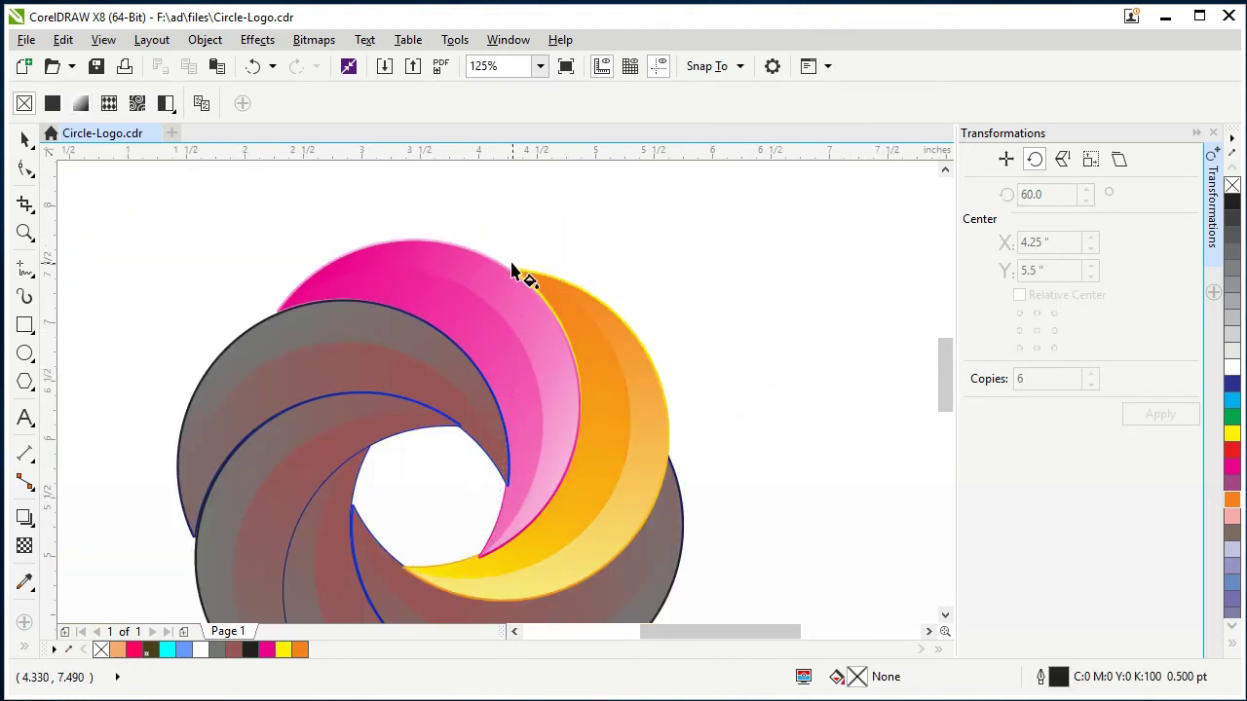
# Redirect the upper-right crescent rim's fountain fill to run from orange at its upper tip to yellow beyond its lower-right edge
pyautogui.scroll(2, 514, 271)
pyautogui.click(494, 290)
pyautogui.scroll(-2, 503, 238)
pyautogui.moveTo(492, 616); pyautogui.dragTo(624, 553)
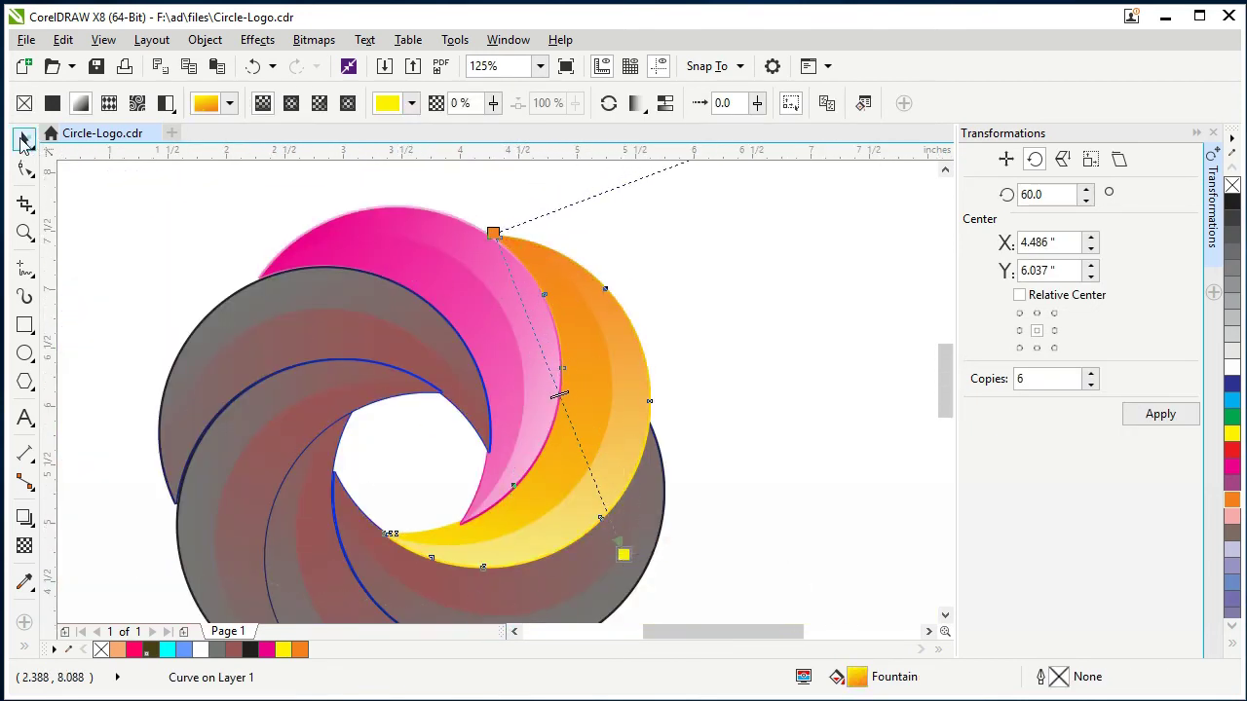
pyautogui.click(24, 140)
pyautogui.click(872, 359)
# Give the lower-right crescent's inner piece a red fountain fill running from the ring's outer right edge to the center hole
pyautogui.moveTo(944, 394); pyautogui.dragTo(944, 406)
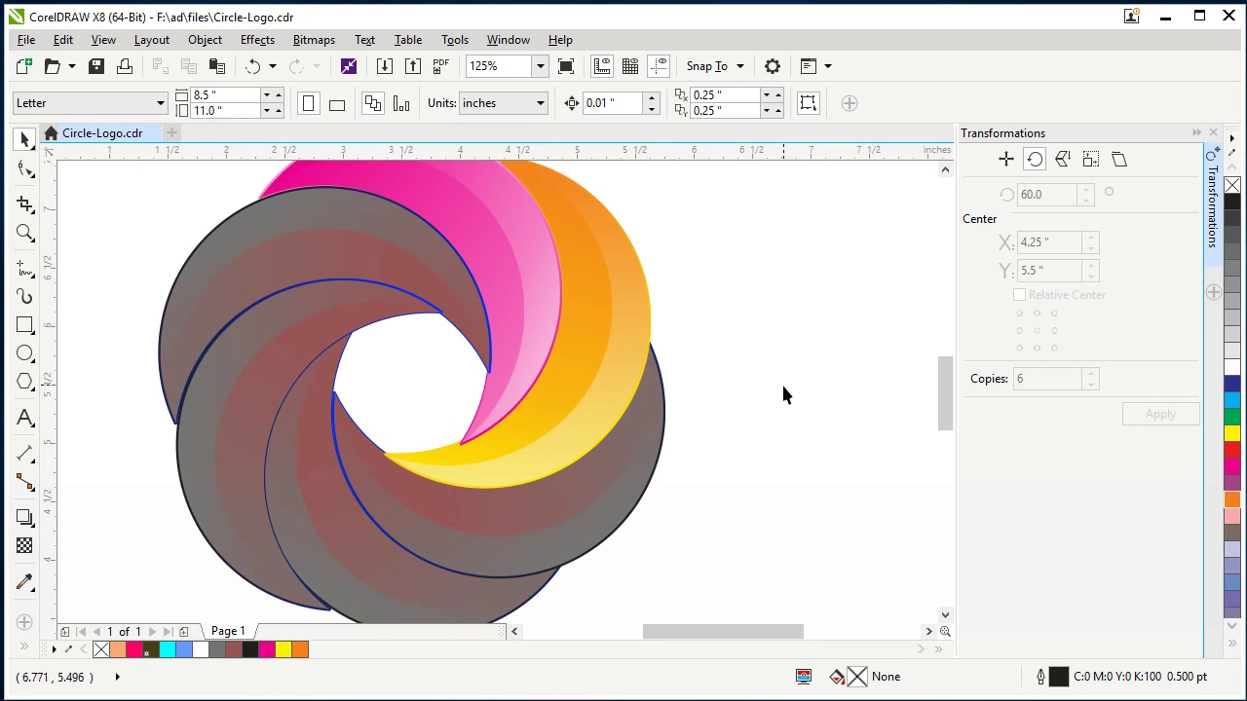
pyautogui.click(623, 476)
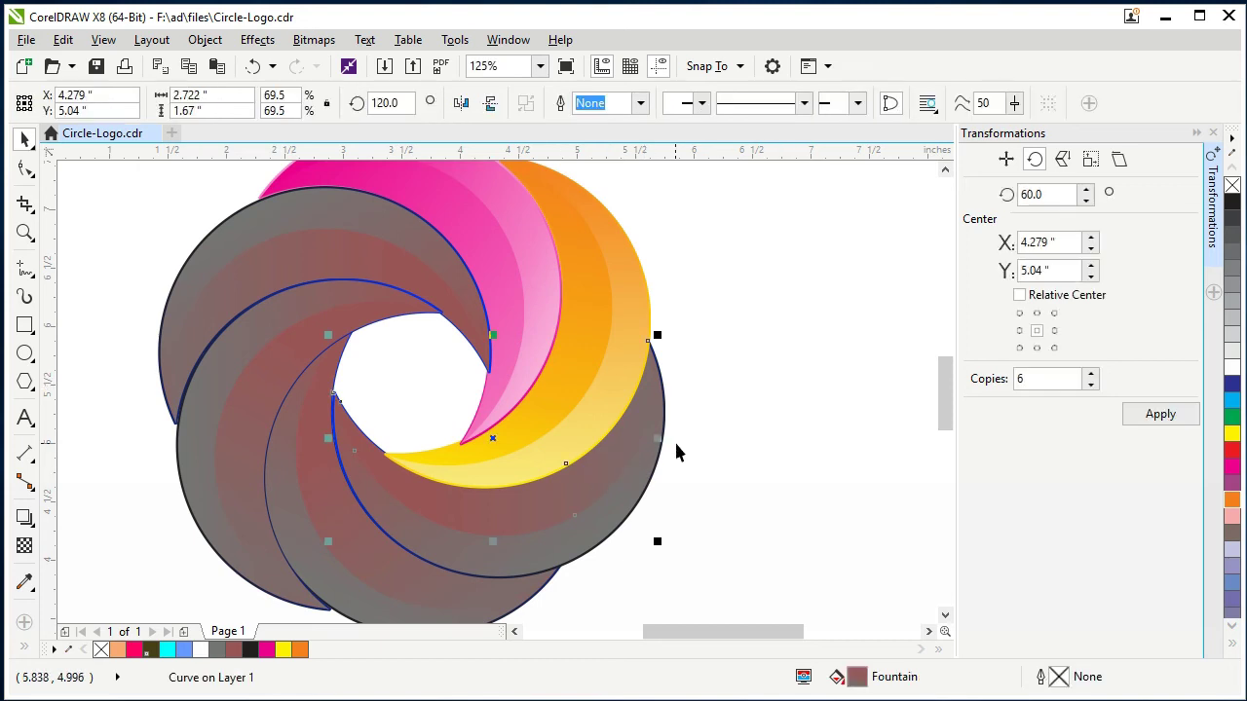
pyautogui.press('g')
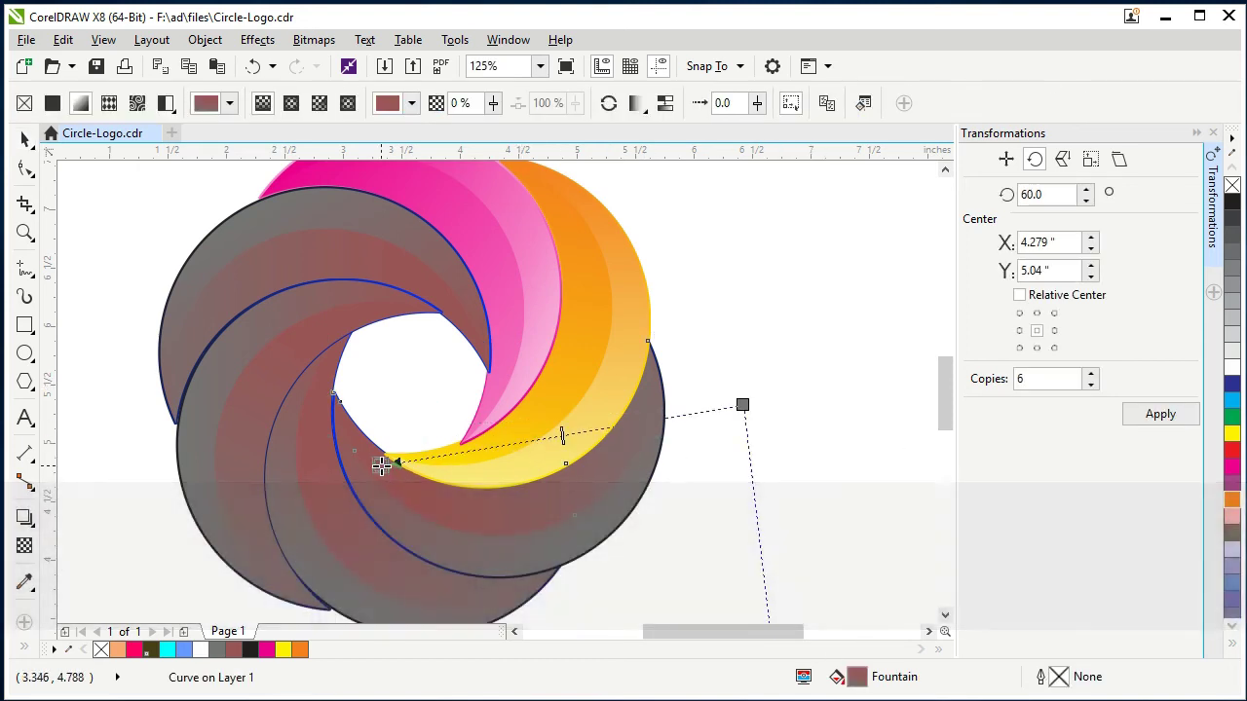
pyautogui.moveTo(689, 399); pyautogui.dragTo(679, 382)
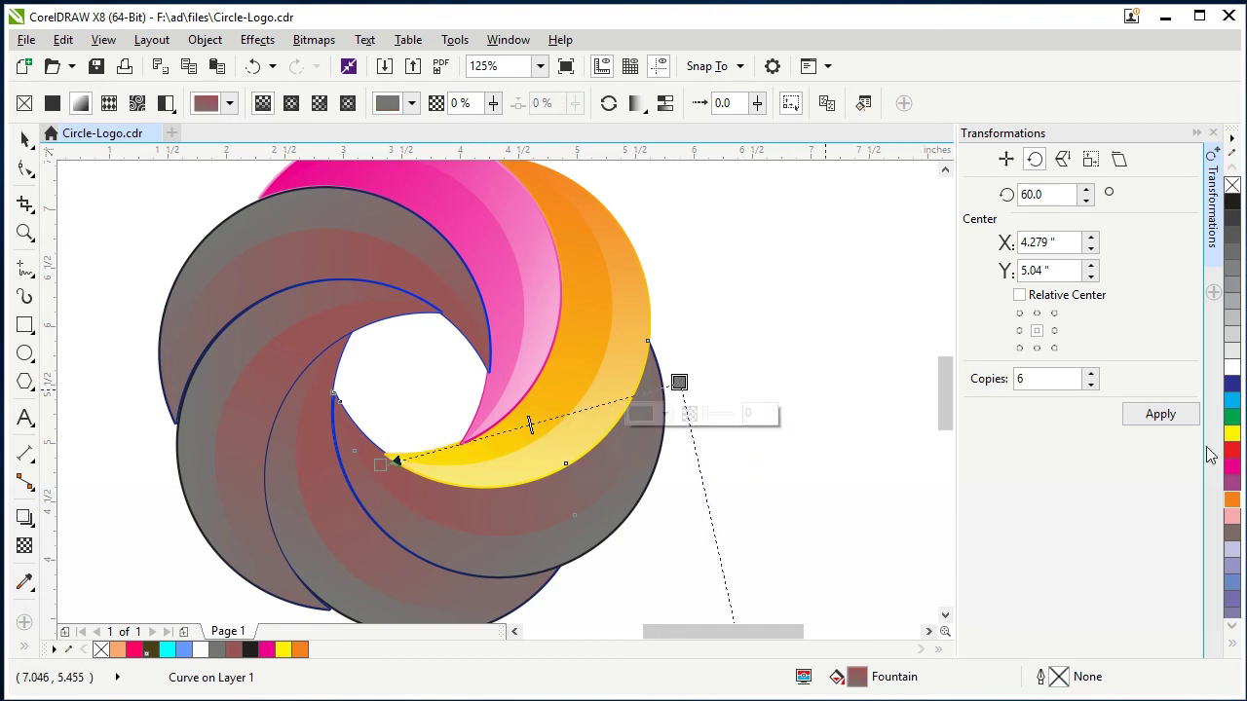
pyautogui.click(1231, 450)
pyautogui.click(382, 465)
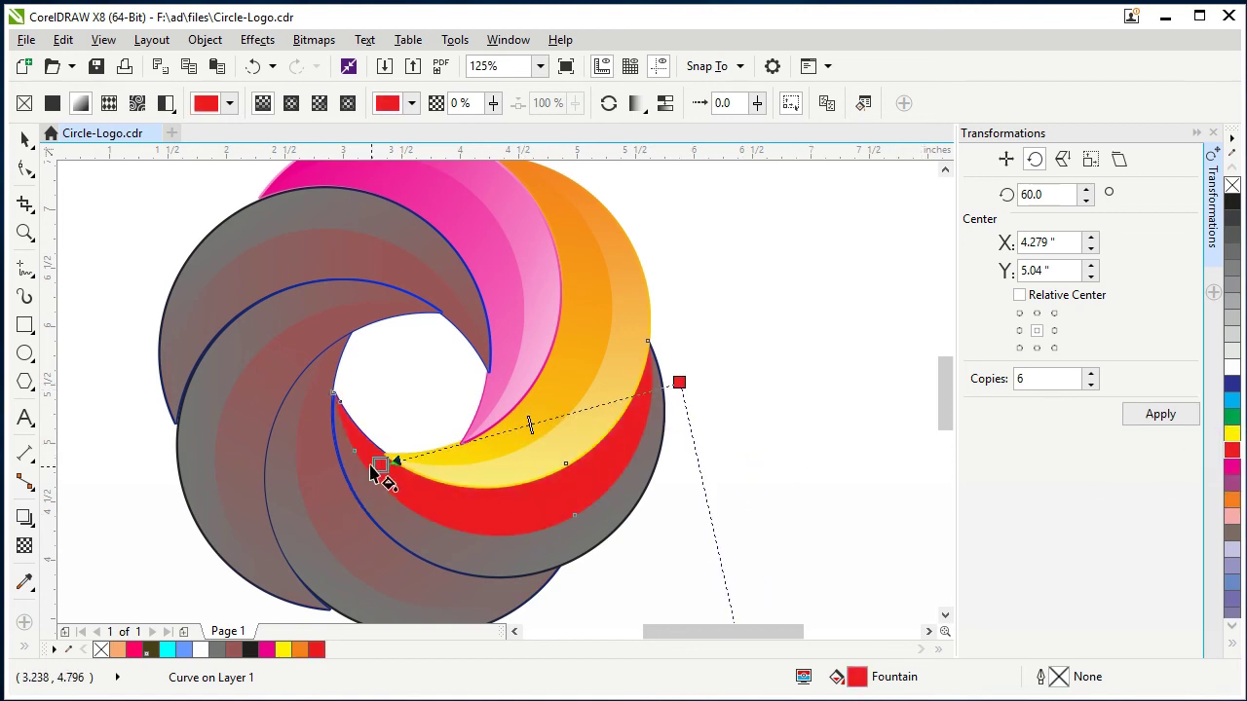
# Lighten the red at the inner end of the piece's fountain fill and darken the red at its outer start
pyautogui.click(367, 496)
pyautogui.moveTo(380, 329); pyautogui.dragTo(403, 341)
pyautogui.click(542, 253)
pyautogui.click(679, 382)
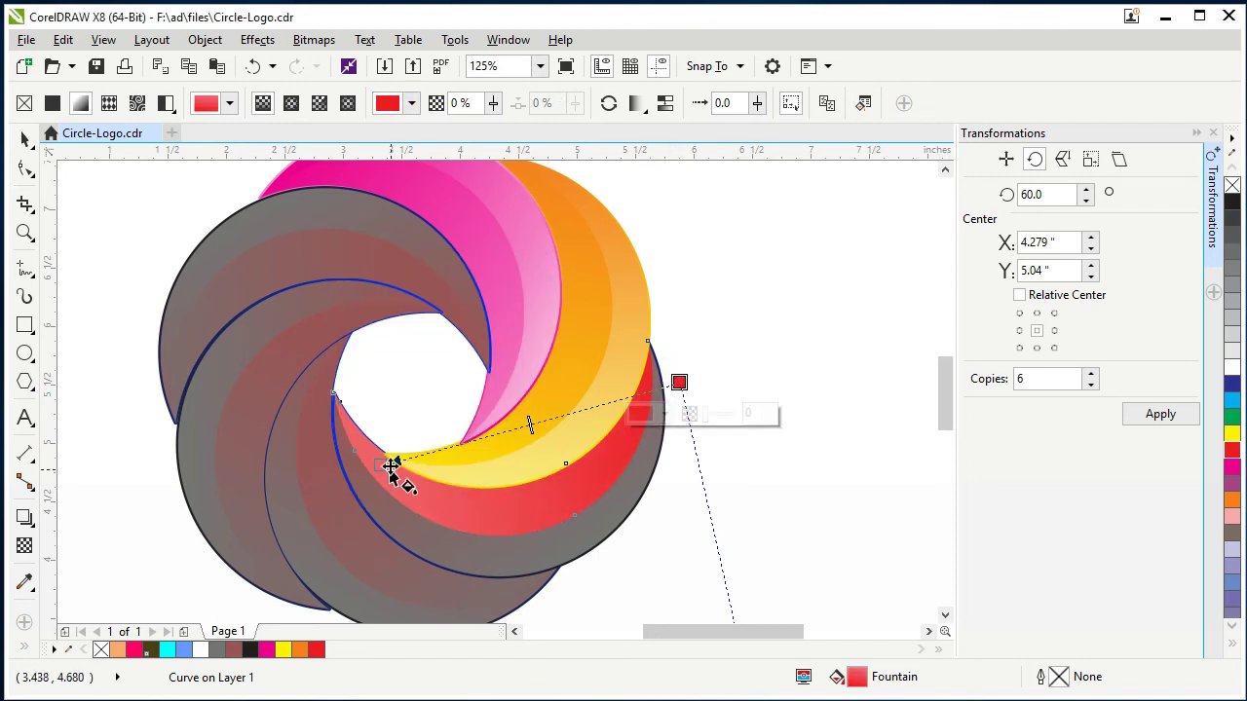
pyautogui.click(666, 414)
pyautogui.moveTo(731, 519); pyautogui.dragTo(754, 546)
# Change the inner end of the piece's fountain fill to a more saturated bright red
pyautogui.click(382, 465)
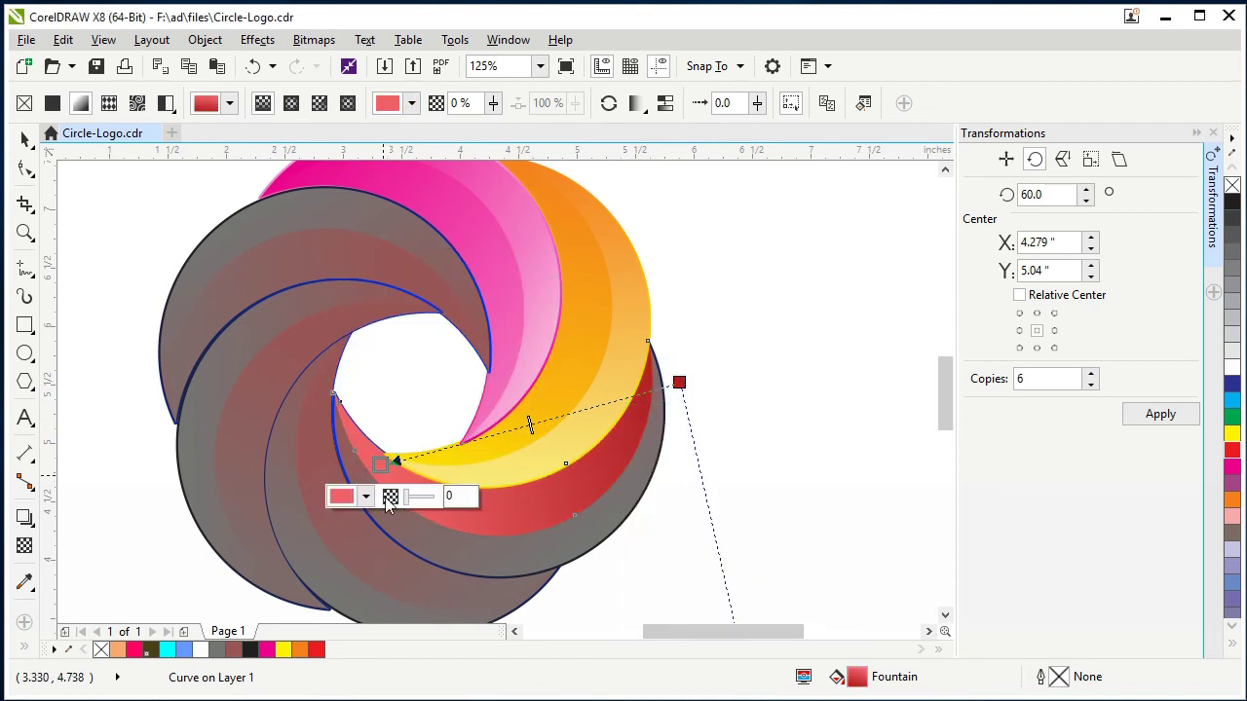
pyautogui.click(366, 496)
pyautogui.moveTo(446, 362); pyautogui.dragTo(451, 340)
pyautogui.click(543, 253)
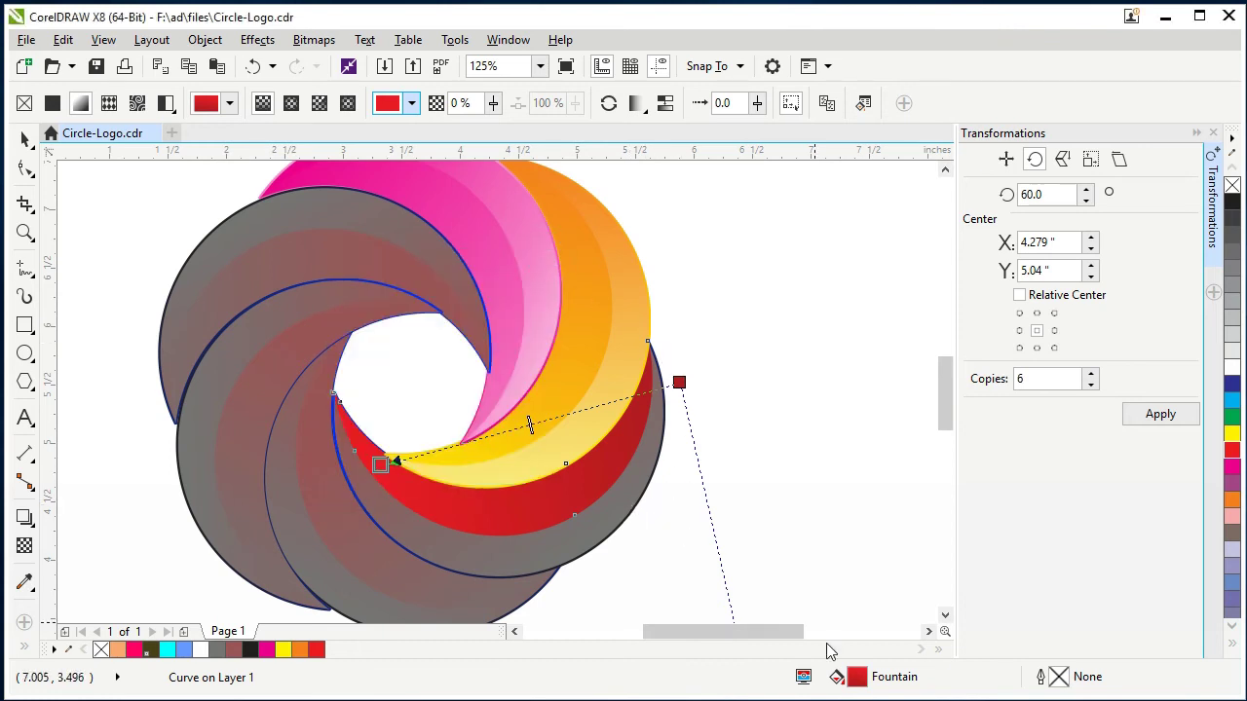
# Apply the inner piece's red fountain fill to the lower-right crescent's body and its thin dark rim
pyautogui.moveTo(604, 524); pyautogui.dragTo(606, 525)
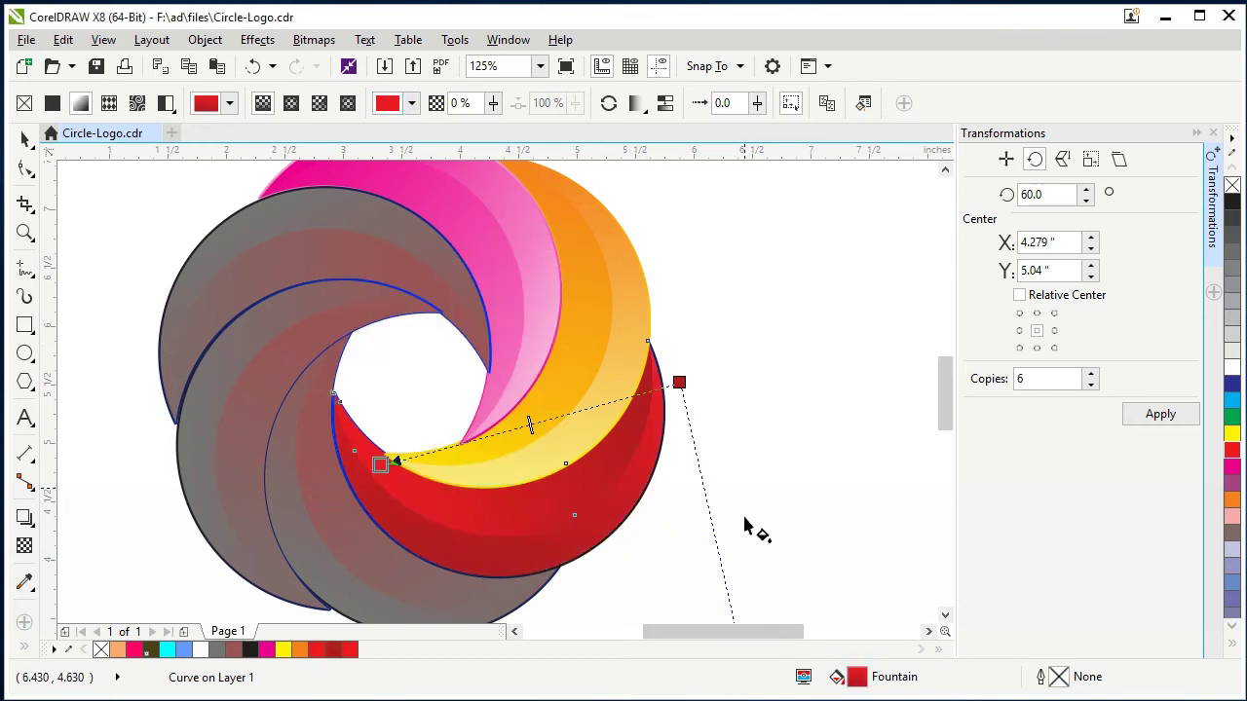
pyautogui.click(659, 475)
pyautogui.scroll(2, 659, 483)
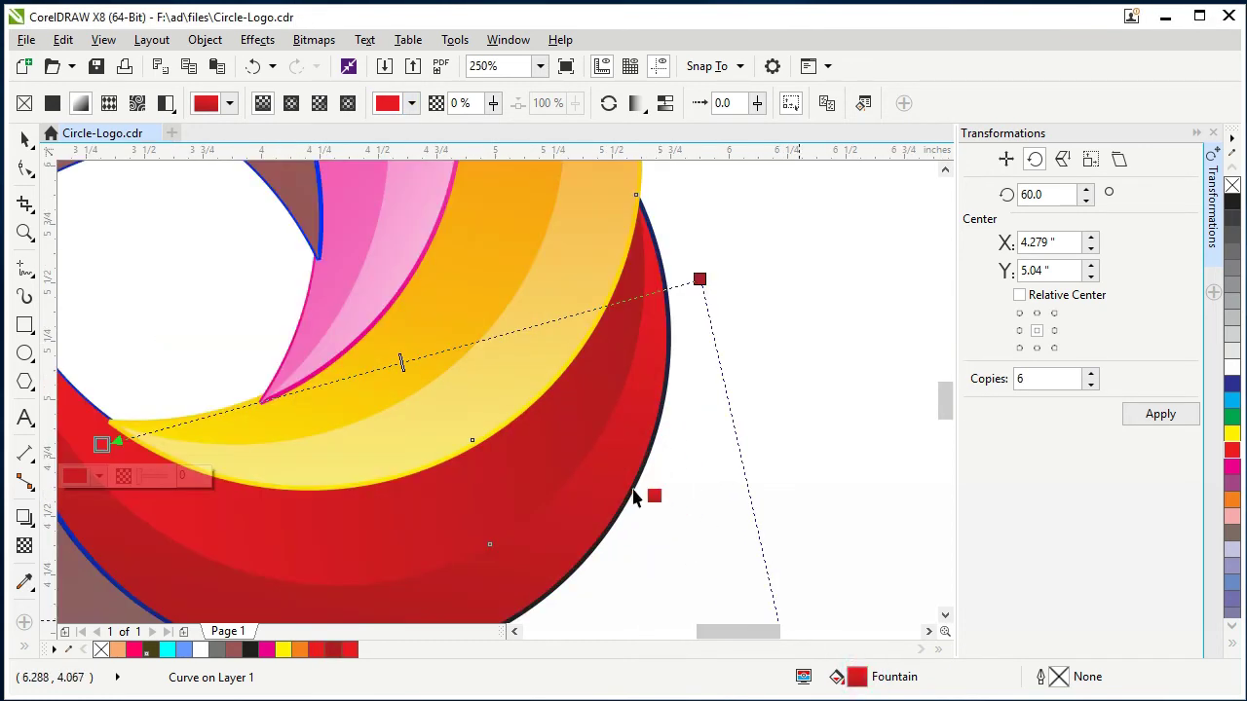
pyautogui.scroll(-2, 634, 506)
# Redirect the lower-right crescent body's fountain fill to run from dark red at the right edge to bright red at the lower left
pyautogui.click(621, 544)
pyautogui.moveTo(442, 569); pyautogui.dragTo(701, 402)
pyautogui.moveTo(555, 342); pyautogui.dragTo(409, 491)
pyautogui.moveTo(409, 490); pyautogui.dragTo(417, 539)
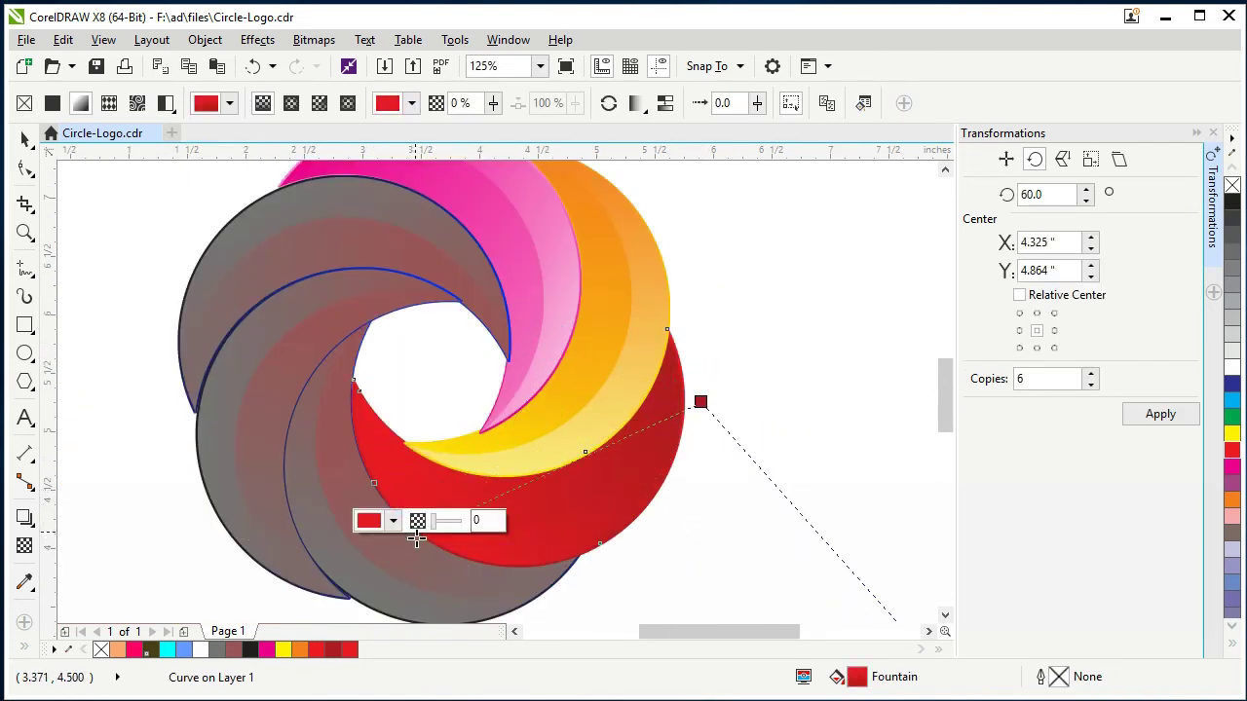
# Set the bright end of the lower-right crescent body's fill to a lighter red with CMYK 0, 89, 73, 0
pyautogui.click(414, 569)
pyautogui.click(448, 406)
pyautogui.moveTo(484, 323); pyautogui.dragTo(736, 279)
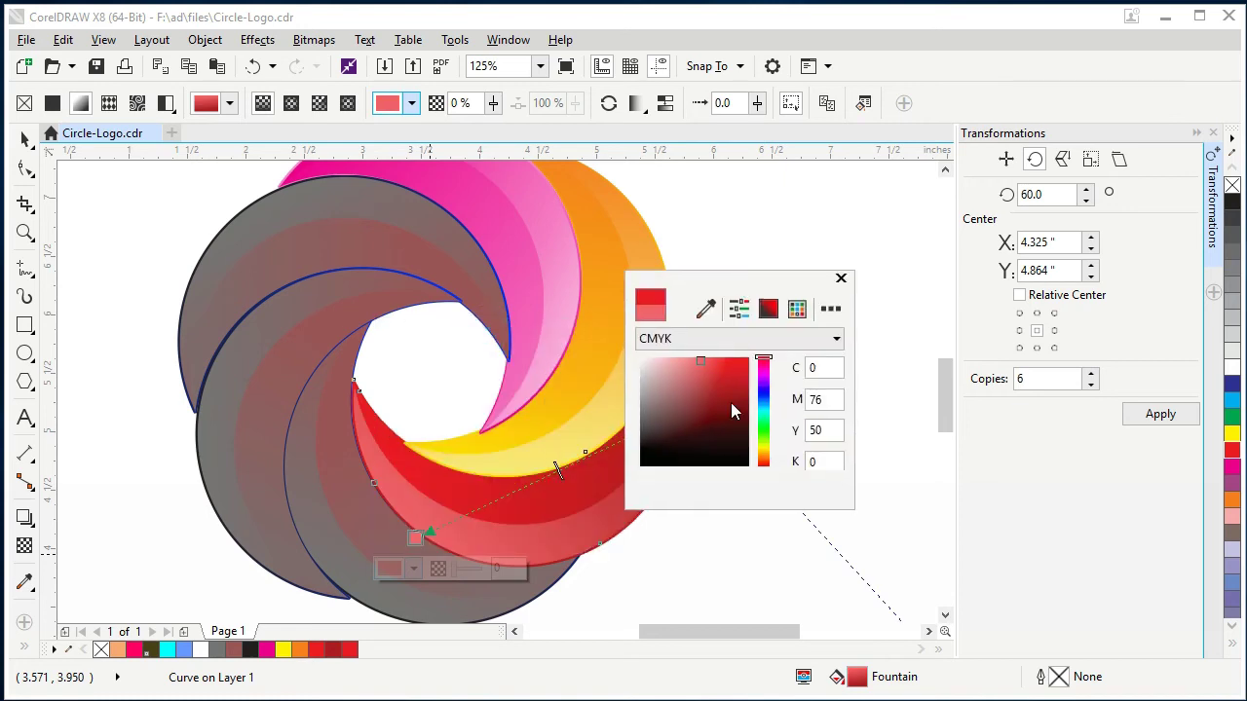
pyautogui.moveTo(710, 375)
pyautogui.mouseDown()
pyautogui.moveTo(727, 364)
pyautogui.moveTo(715, 364)
pyautogui.mouseUp()
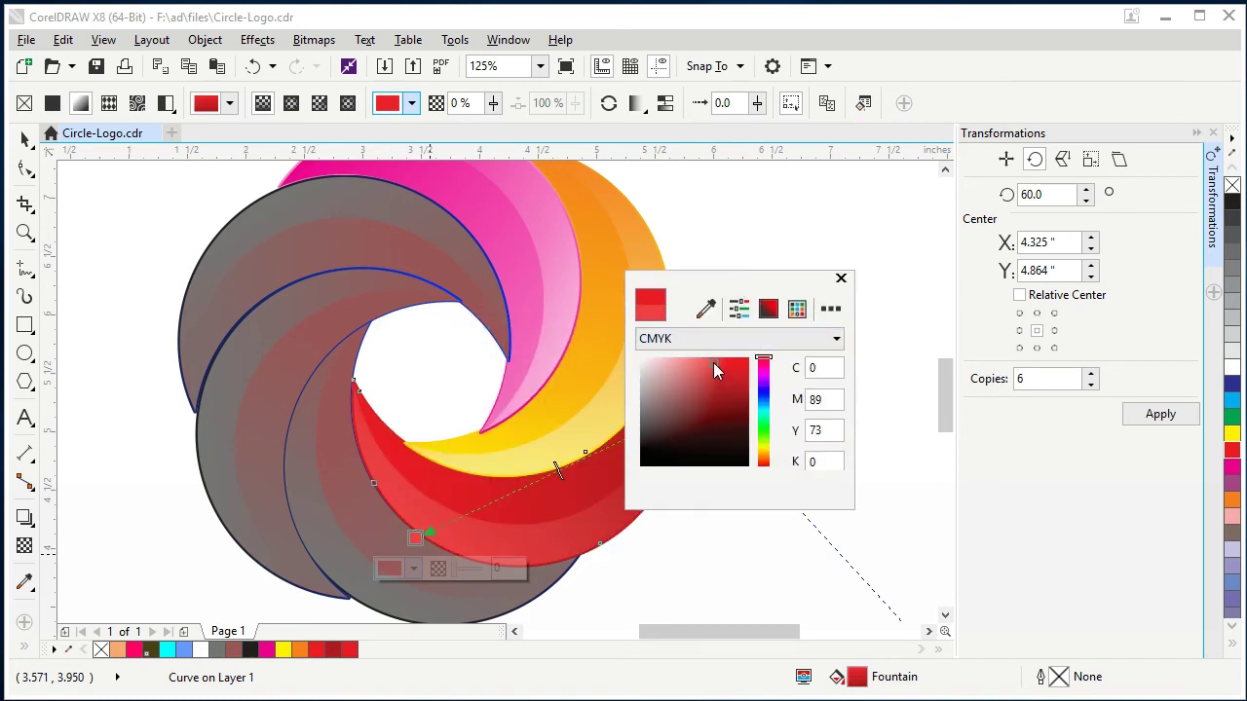
pyautogui.click(841, 279)
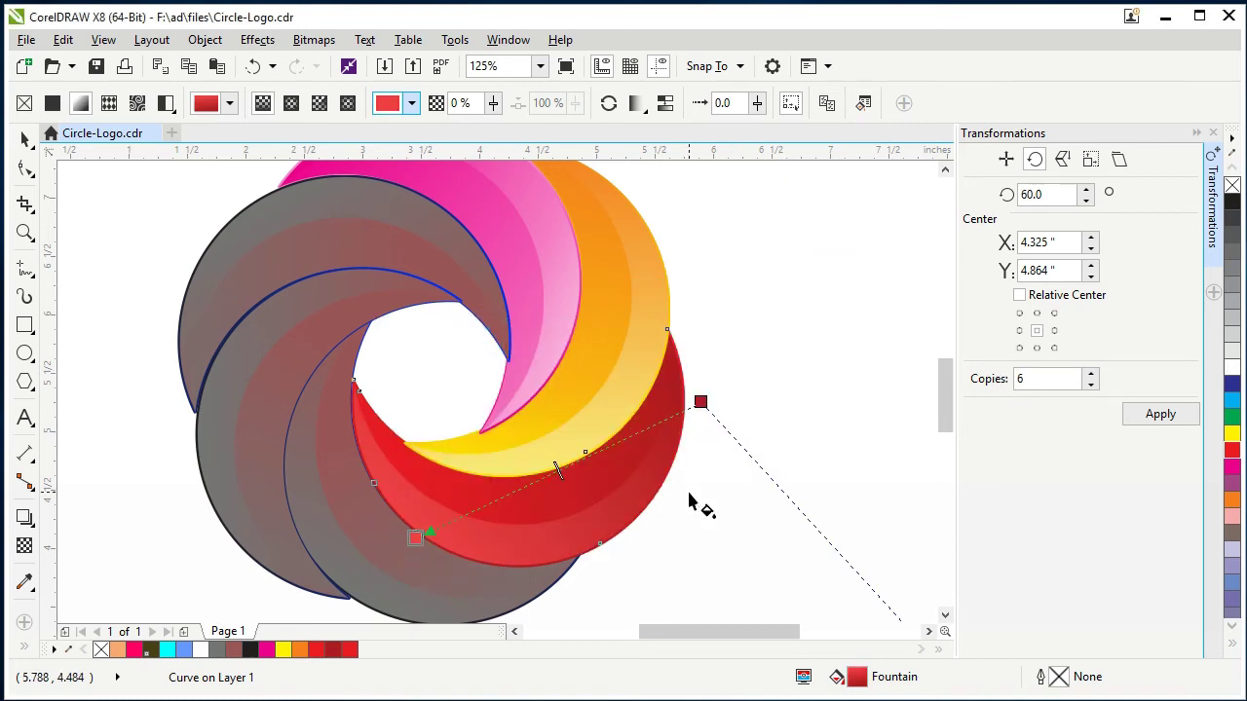
# Redirect the lower-right crescent rim's fountain fill to run from its right edge to its inner end, and save the drawing
pyautogui.click(596, 541)
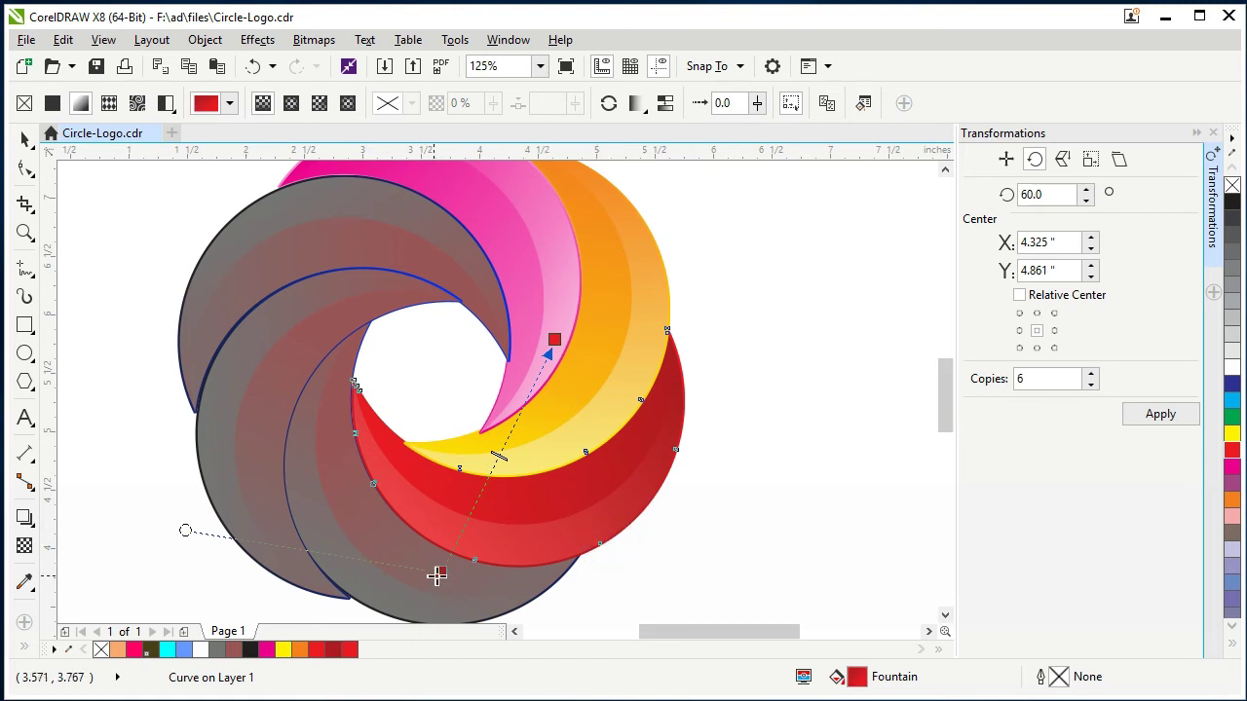
pyautogui.moveTo(439, 572); pyautogui.dragTo(710, 473)
pyautogui.moveTo(555, 339); pyautogui.dragTo(370, 429)
pyautogui.moveTo(706, 472); pyautogui.dragTo(707, 385)
pyautogui.click(24, 141)
pyautogui.click(853, 379)
pyautogui.scroll(-1, 613, 429)
pyautogui.hotkey('ctrl', 's')
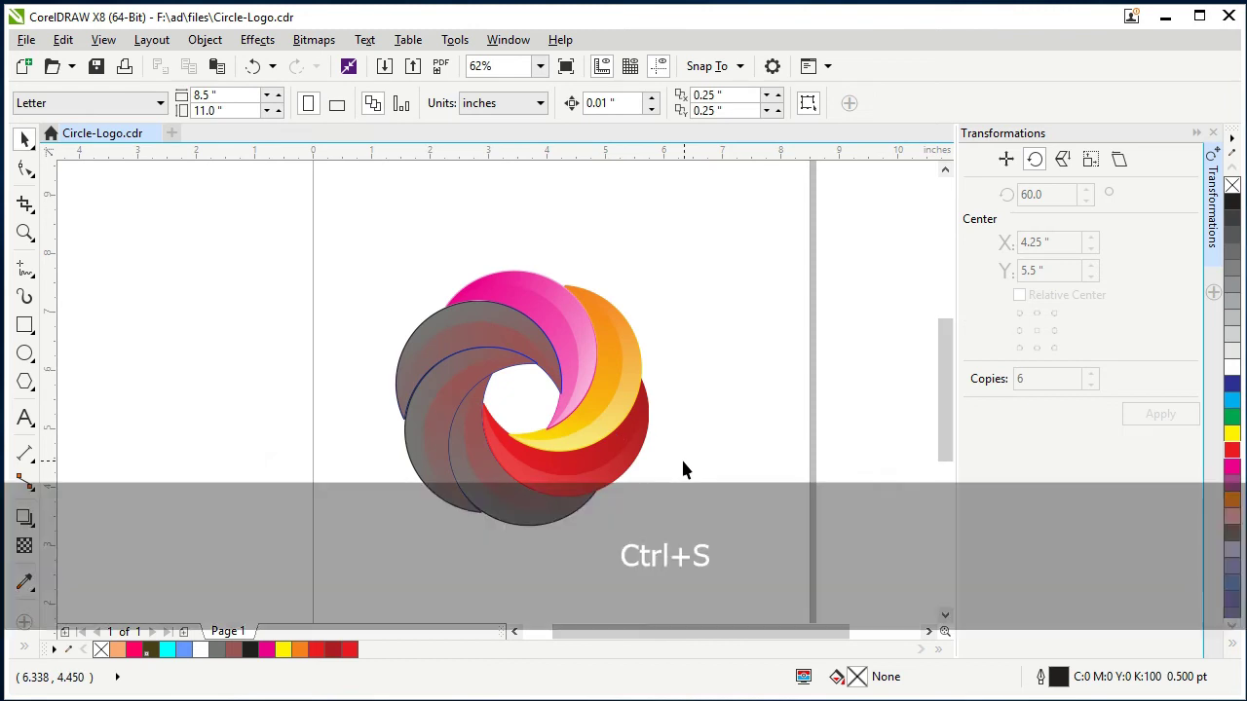
# Redirect the fountain fill of the bottom crescent's inner piece to run from its lower-right tip to its upper-left tip
pyautogui.moveTo(949, 409); pyautogui.dragTo(949, 415)
pyautogui.press('z')
pyautogui.moveTo(341, 250); pyautogui.dragTo(679, 497)
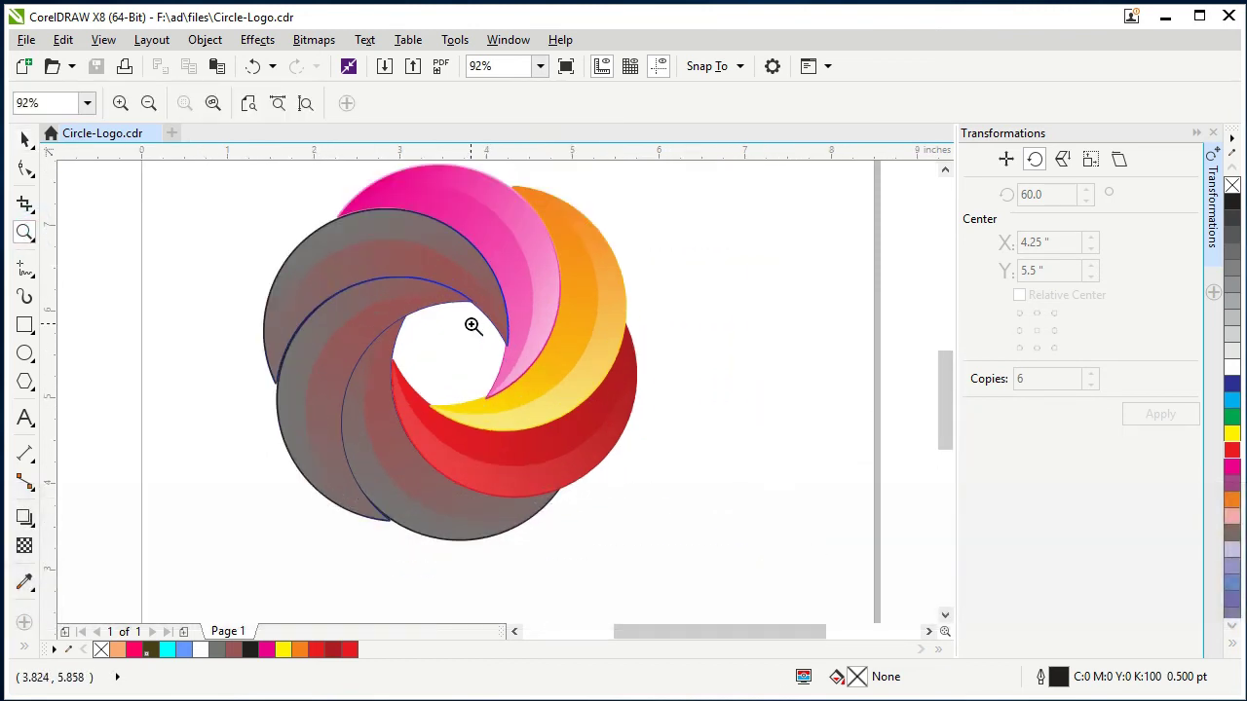
pyautogui.press('space')
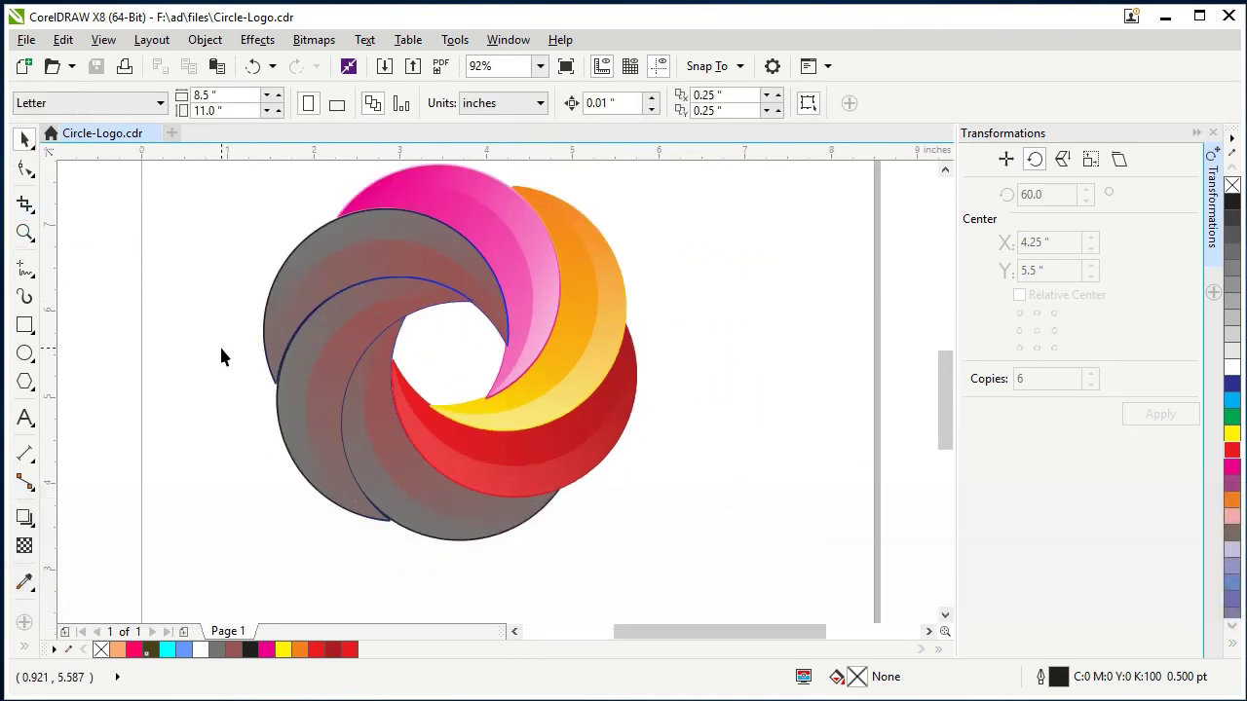
pyautogui.click(403, 470)
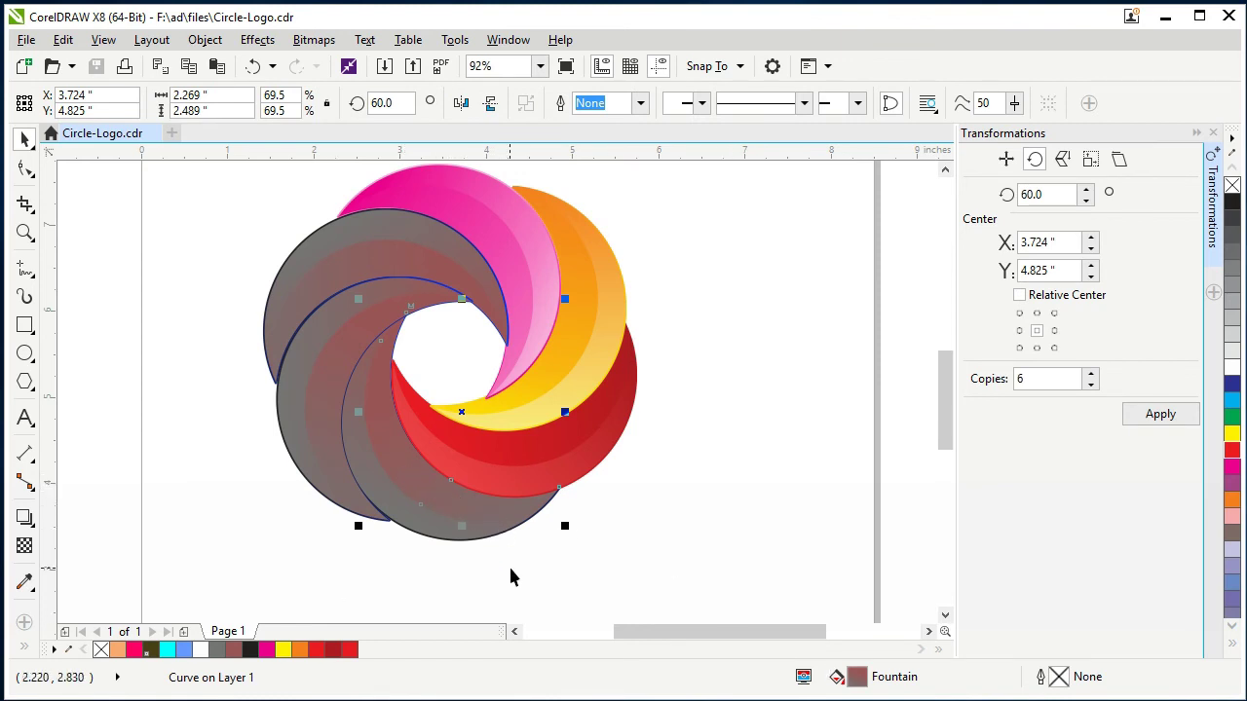
pyautogui.press('g')
pyautogui.moveTo(417, 370); pyautogui.dragTo(400, 340)
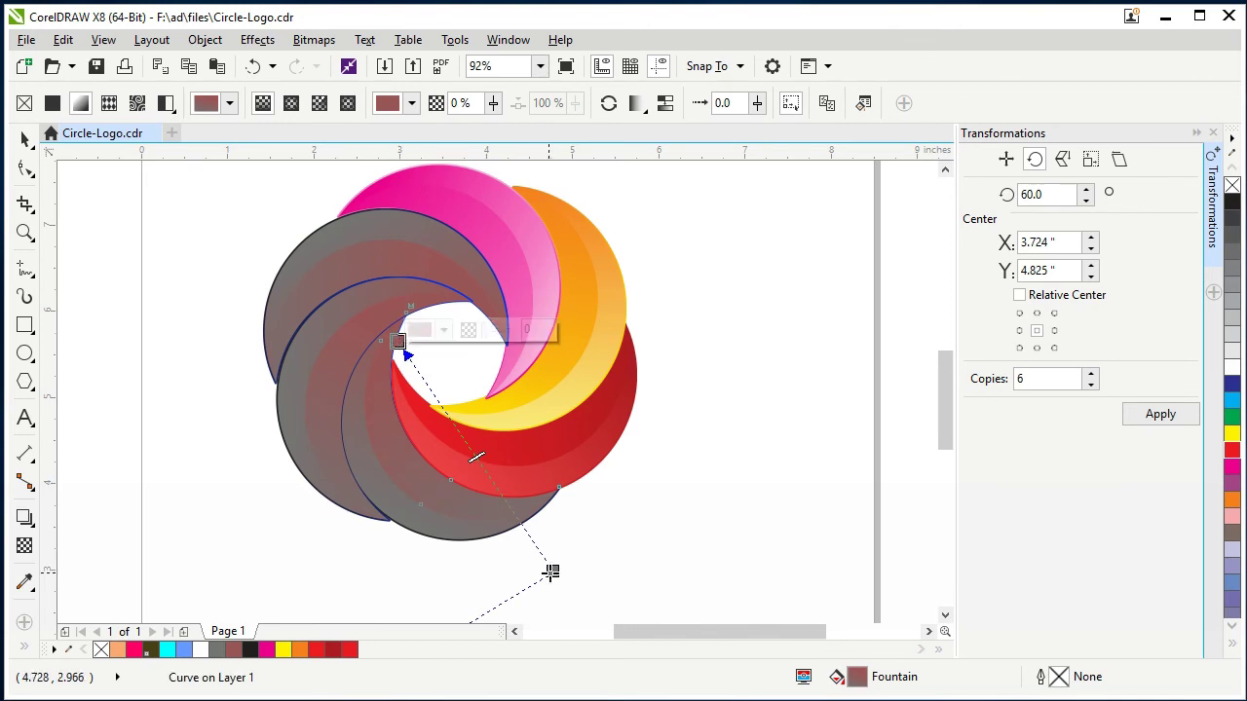
pyautogui.moveTo(553, 570); pyautogui.dragTo(559, 529)
# Set both ends of the bottom crescent's inner-piece fountain fill to purple
pyautogui.click(1229, 649)
pyautogui.click(1213, 296)
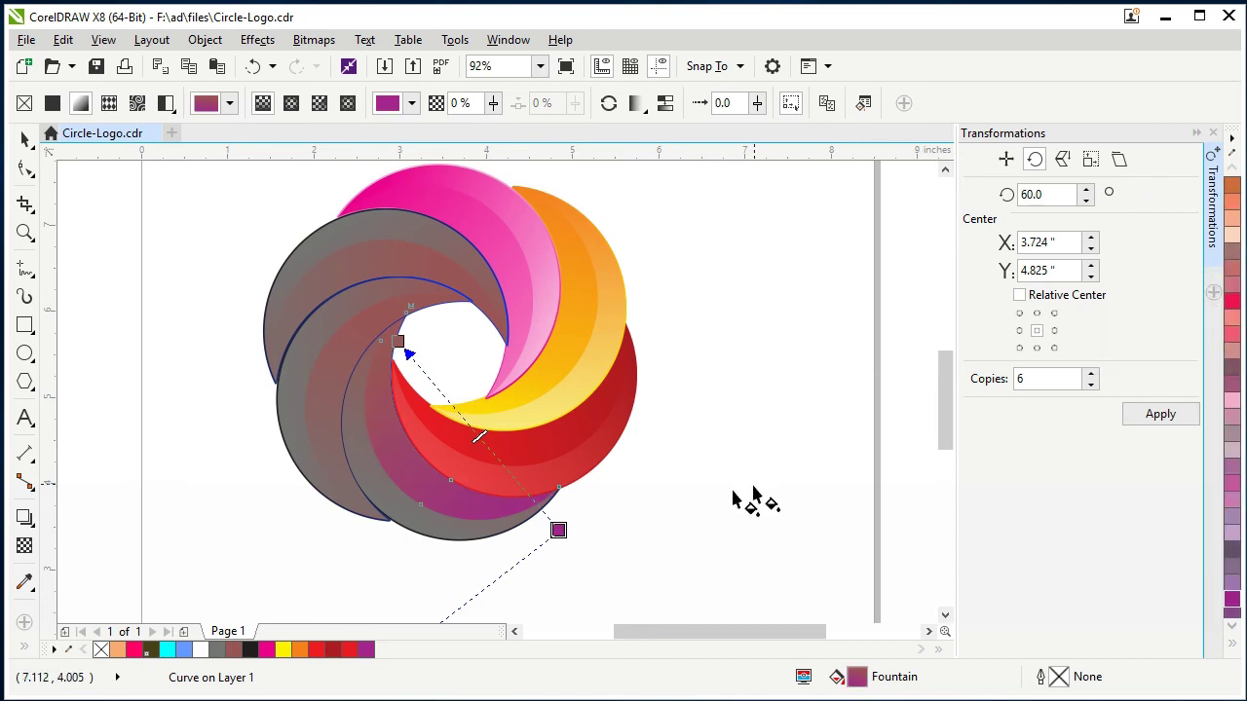
pyautogui.click(398, 341)
pyautogui.click(1232, 600)
# Darken the outer end of the bottom inner piece's fill to CMYK 56, 100, 27, 22
pyautogui.click(558, 529)
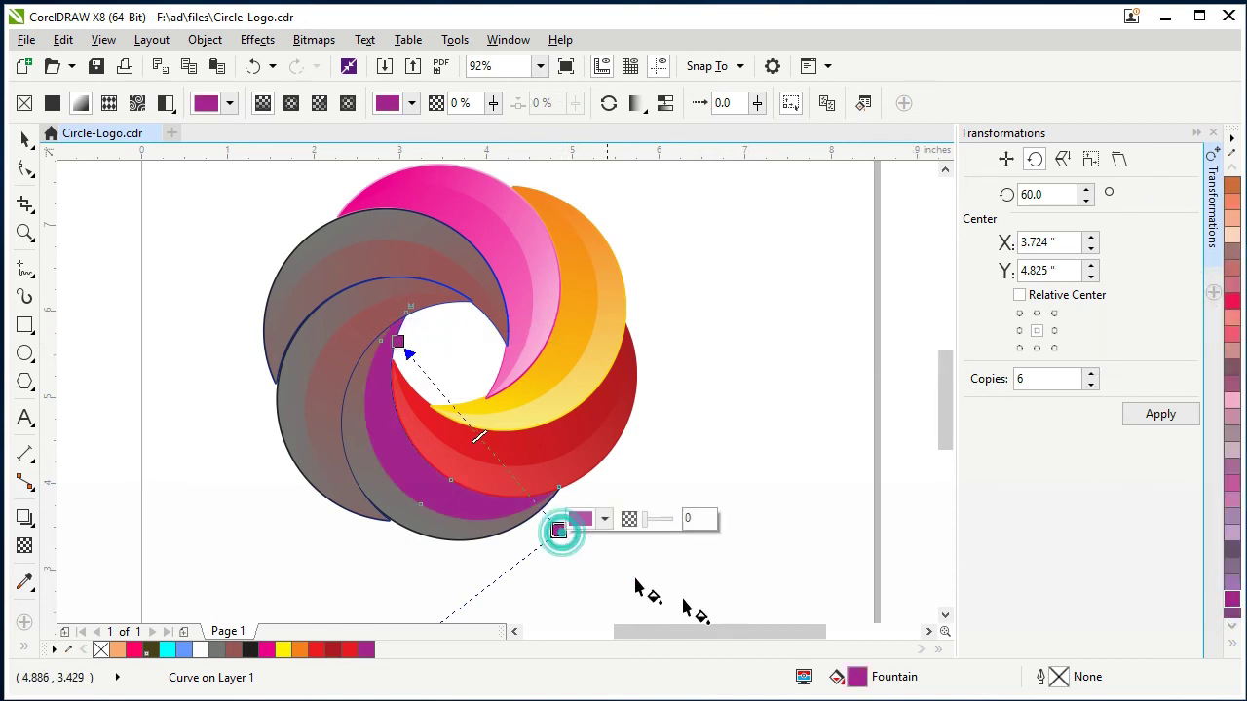
pyautogui.click(604, 518)
pyautogui.moveTo(682, 404); pyautogui.dragTo(709, 413)
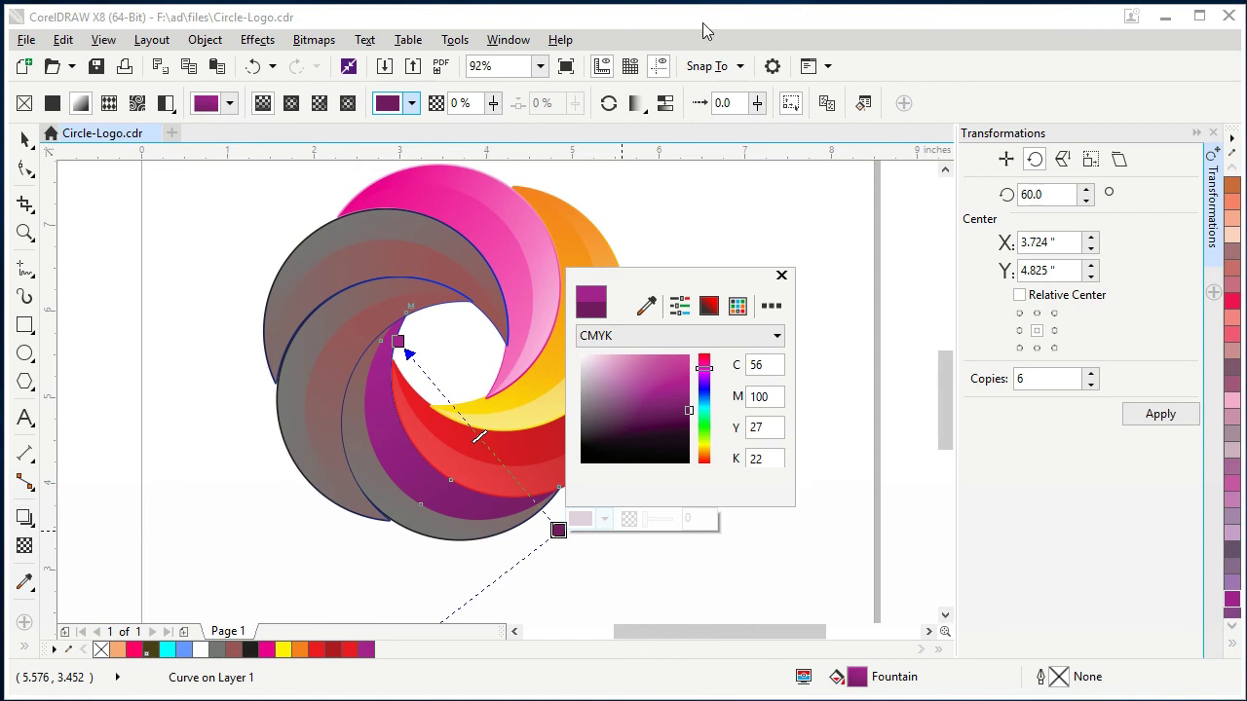
pyautogui.click(703, 24)
# Apply the inner piece's purple fountain fill to the bottom crescent's body and its thin dark rim
pyautogui.click(25, 140)
pyautogui.moveTo(862, 677); pyautogui.dragTo(454, 520)
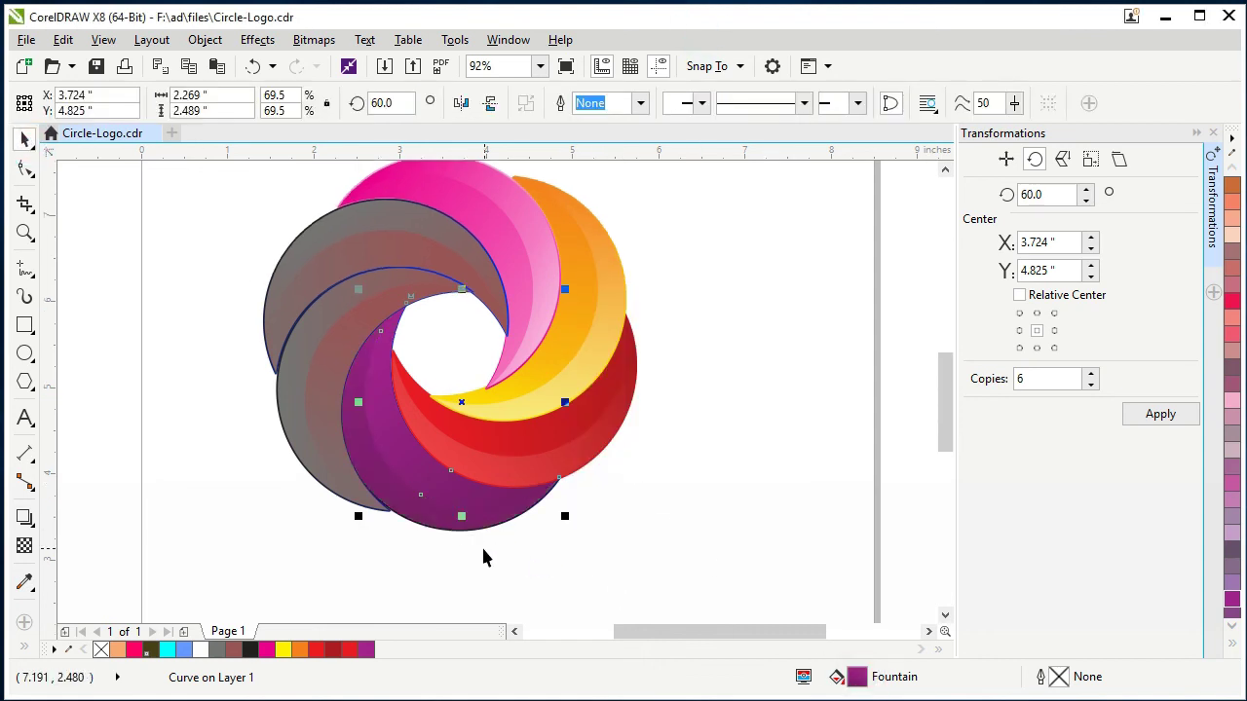
pyautogui.scroll(2, 484, 556)
pyautogui.moveTo(581, 466); pyautogui.dragTo(581, 468)
pyautogui.scroll(-1, 622, 531)
pyautogui.click(621, 531)
# Redirect the bottom crescent body's fountain fill to run from dark purple at the lower right to purple beyond the crescent's upper-left end
pyautogui.click(497, 501)
pyautogui.press('g')
pyautogui.moveTo(460, 542); pyautogui.dragTo(592, 532)
pyautogui.moveTo(579, 284); pyautogui.dragTo(395, 255)
pyautogui.moveTo(498, 394); pyautogui.dragTo(511, 416)
# Try reversing the direction of the bottom crescent body's fountain fill, and undo the change
pyautogui.moveTo(591, 530); pyautogui.dragTo(395, 472)
pyautogui.moveTo(395, 254); pyautogui.dragTo(623, 510)
pyautogui.hotkey('ctrl', 'z')
pyautogui.hotkey('ctrl', 'z')
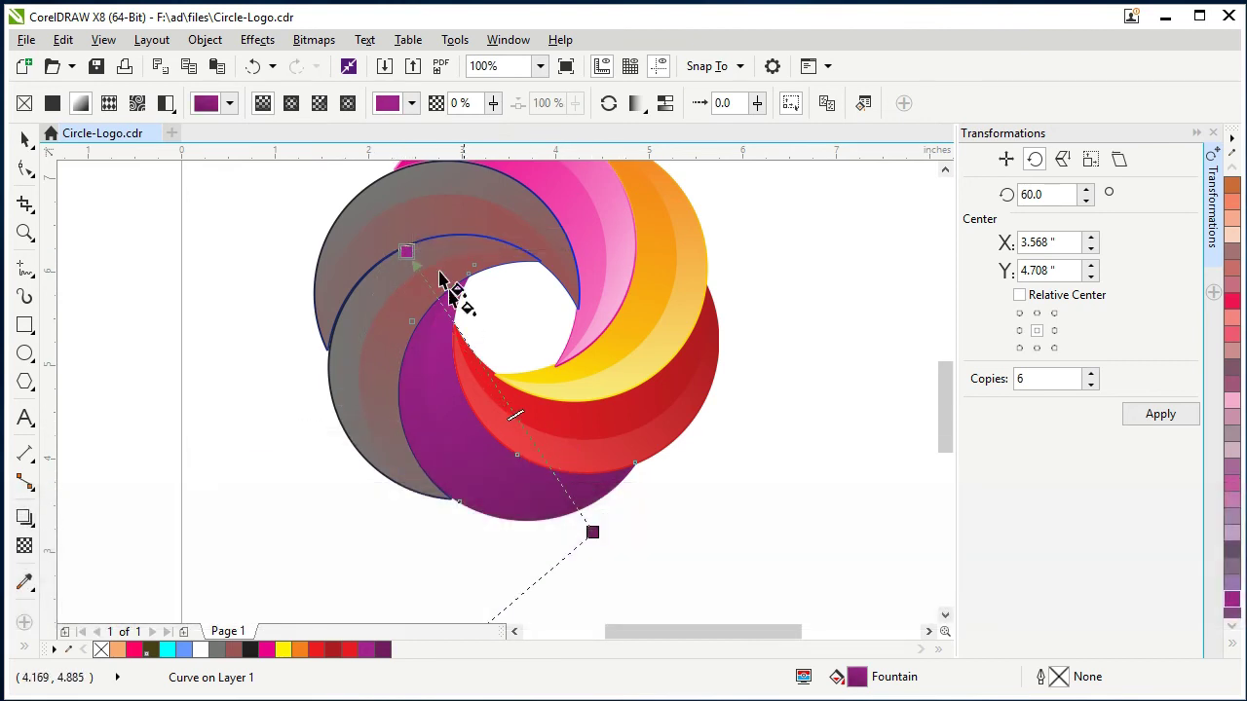
# Set the upper end of the bottom crescent body's fill to a lighter pinkish purple, and deselect the body
pyautogui.click(451, 240)
pyautogui.click(497, 358)
pyautogui.click(629, 260)
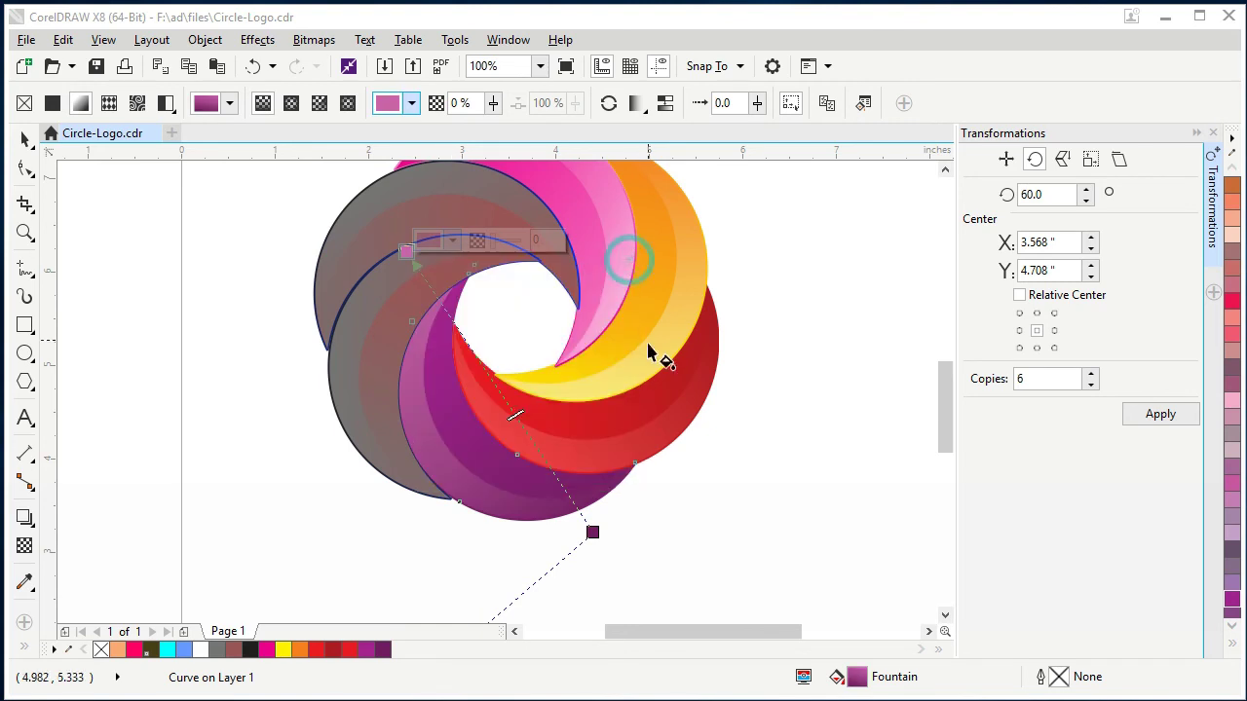
pyautogui.click(24, 141)
pyautogui.click(160, 249)
pyautogui.moveTo(947, 423); pyautogui.dragTo(827, 410)
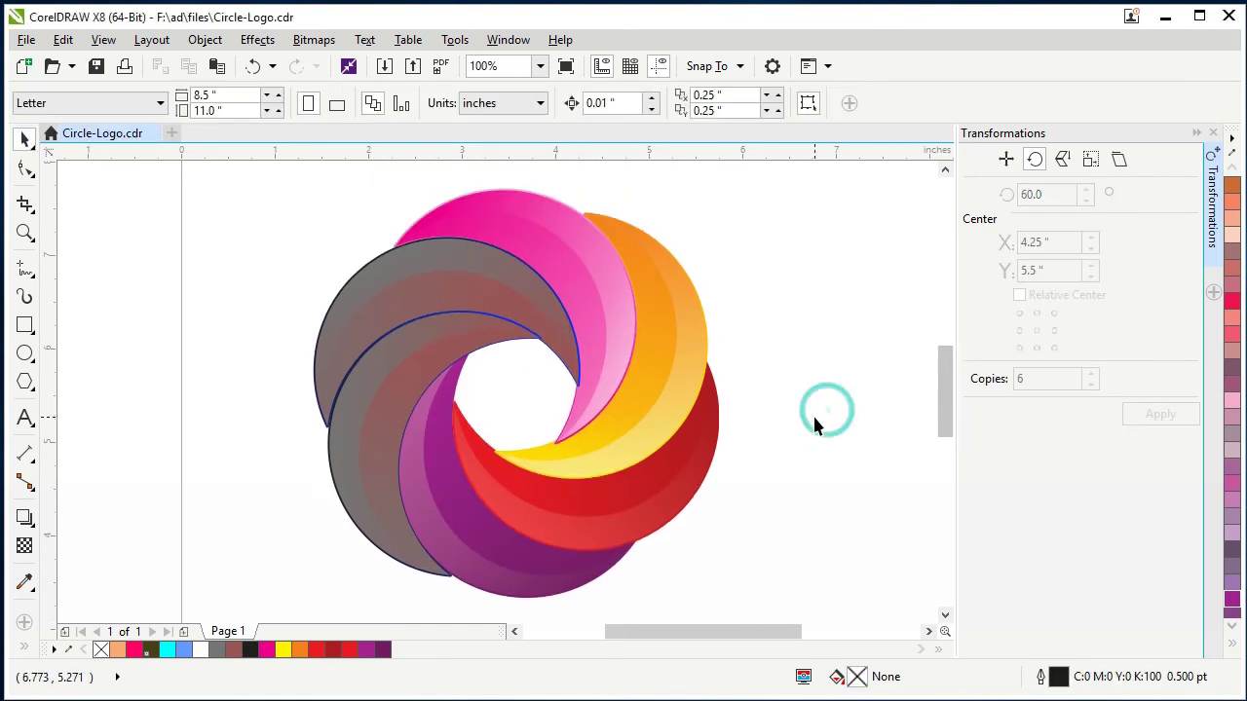
# Give the lower-left crescent's inner piece a fountain fill from green at its lower end to lime green at its inner tip
pyautogui.click(387, 450)
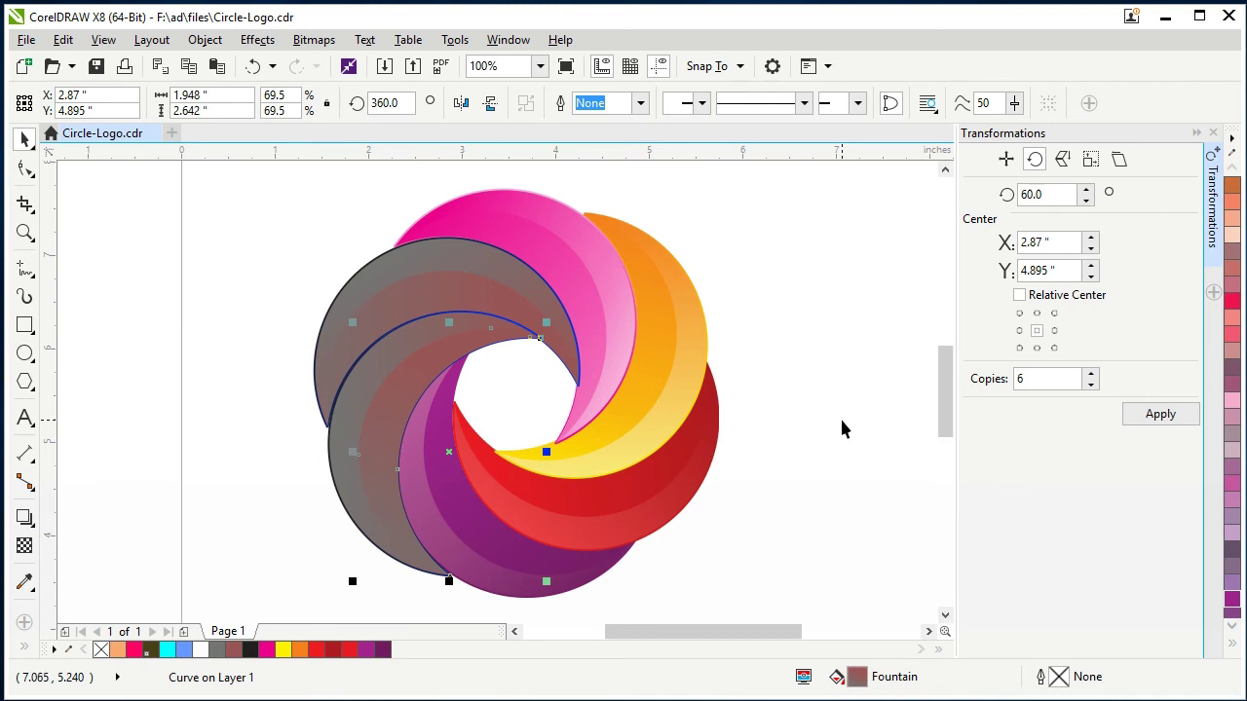
pyautogui.press('g')
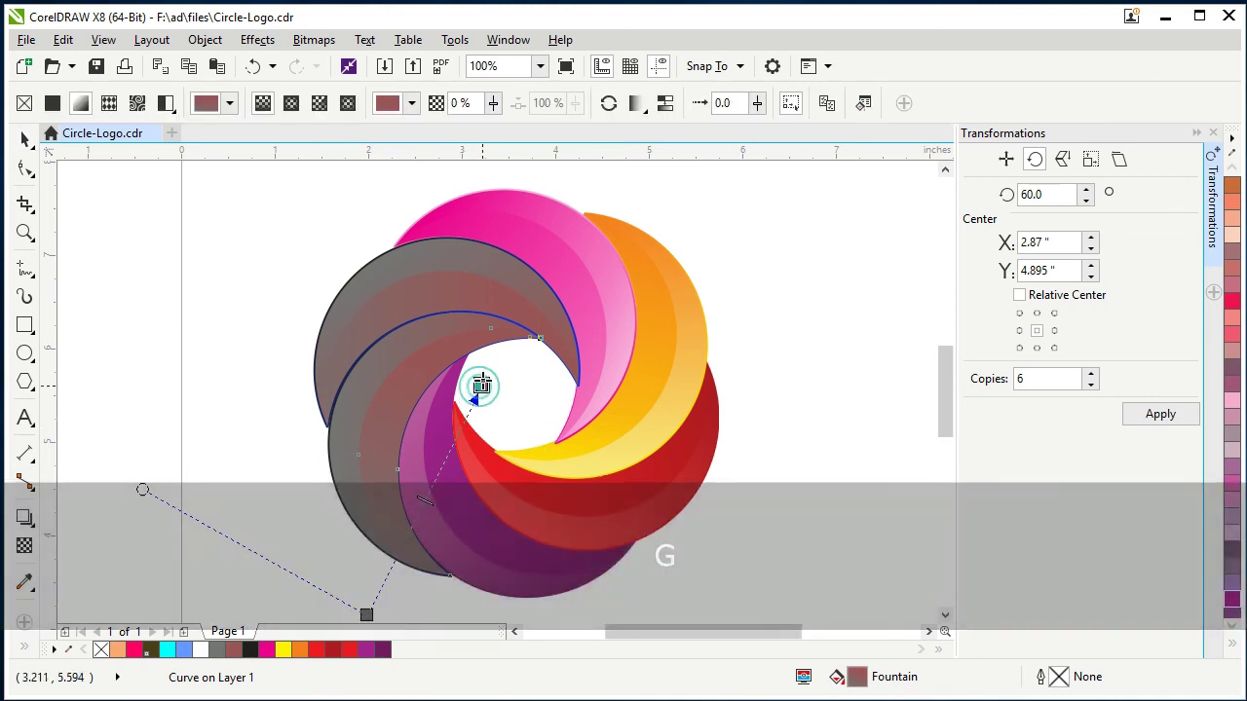
pyautogui.moveTo(478, 384); pyautogui.dragTo(487, 352)
pyautogui.click(1232, 651)
pyautogui.click(1180, 517)
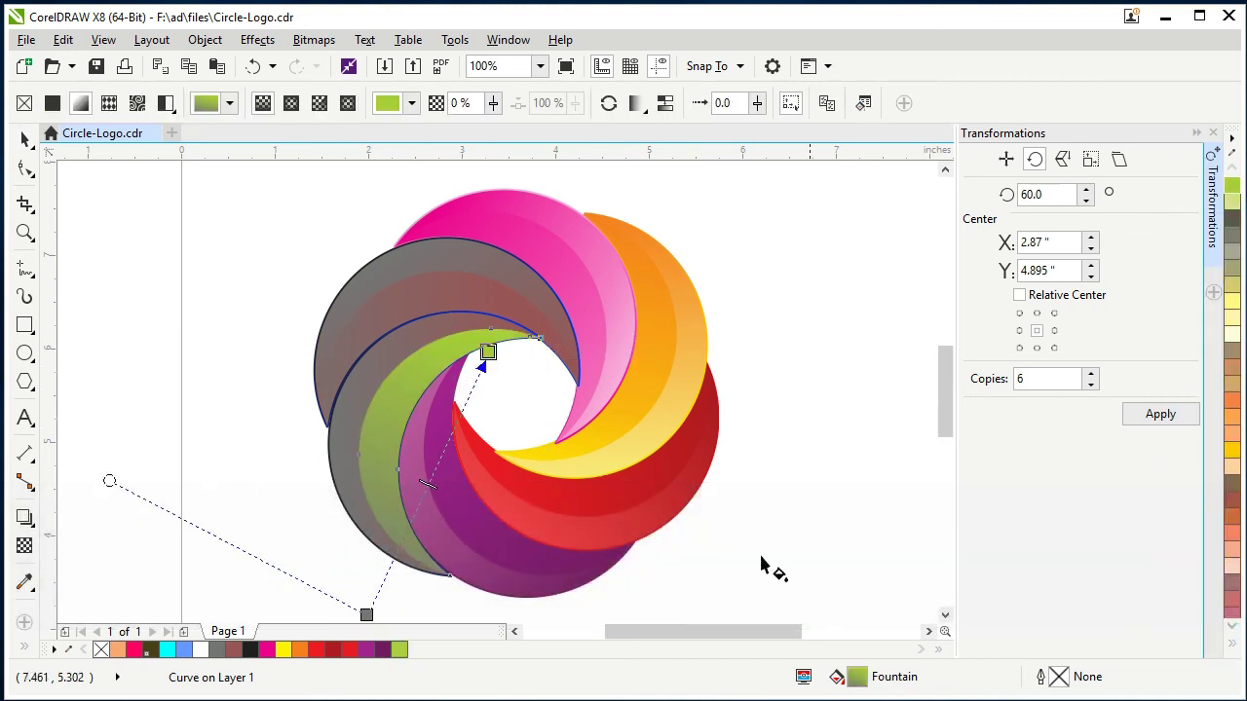
pyautogui.click(366, 615)
pyautogui.click(1232, 651)
pyautogui.click(1164, 400)
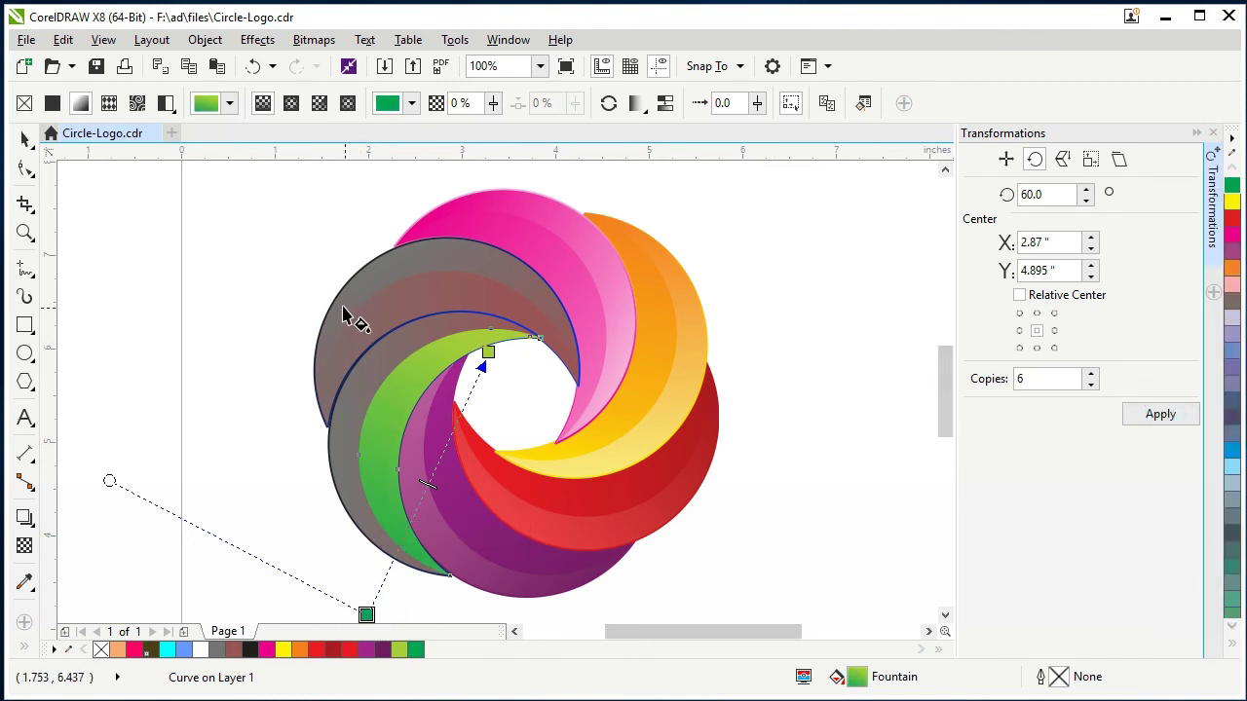
# Apply the inner piece's green fountain fill to the lower-left crescent's body and its dark rim
pyautogui.click(24, 140)
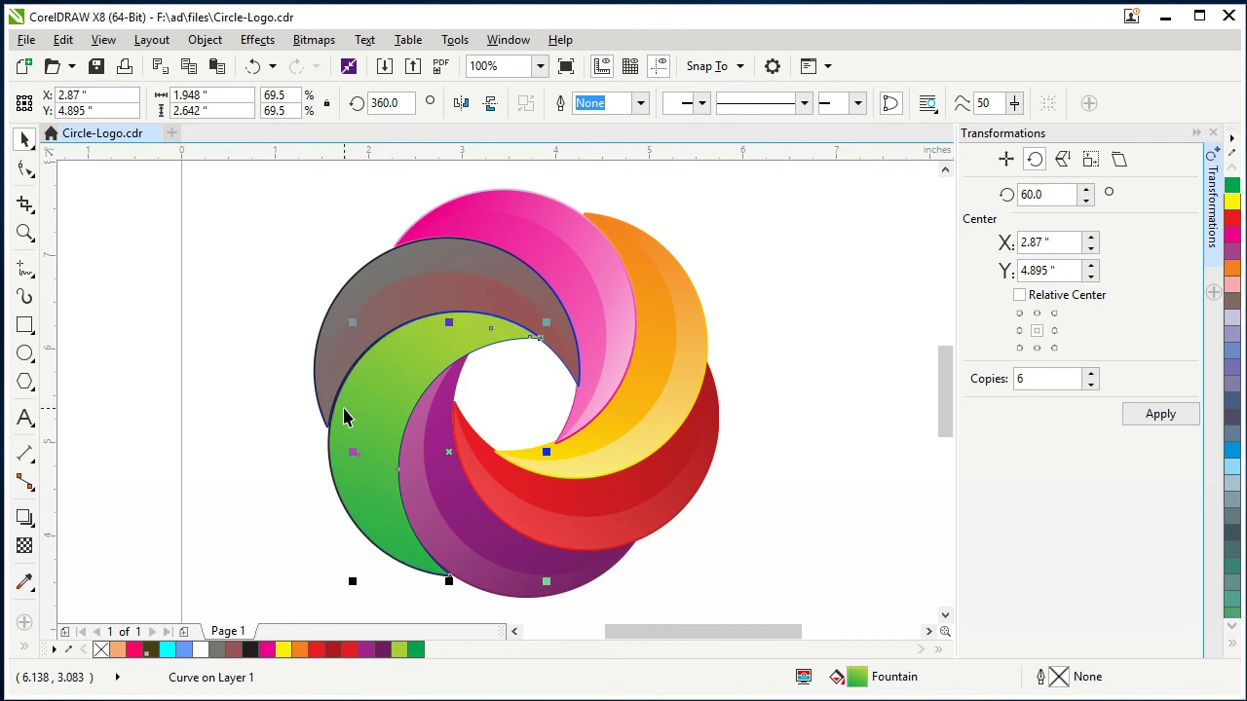
pyautogui.scroll(2, 383, 611)
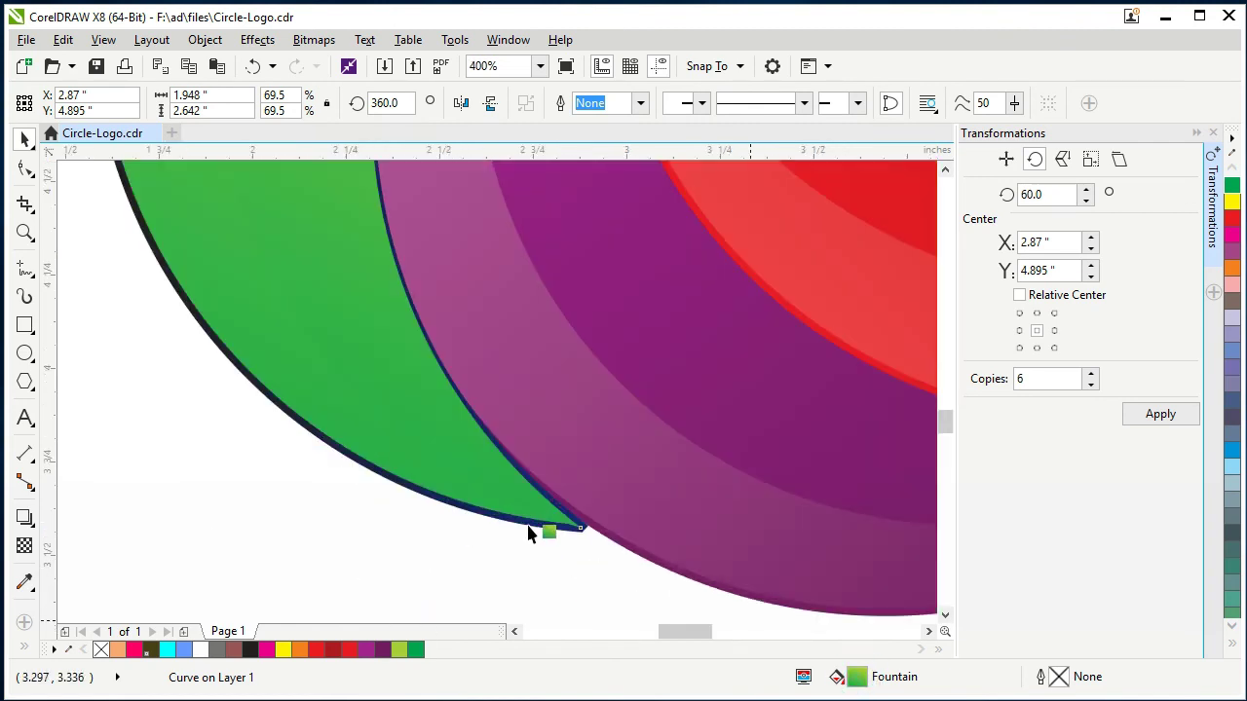
pyautogui.scroll(-2, 531, 559)
pyautogui.click(437, 575)
pyautogui.click(409, 398)
pyautogui.doubleClick(856, 673)
pyautogui.click(933, 513)
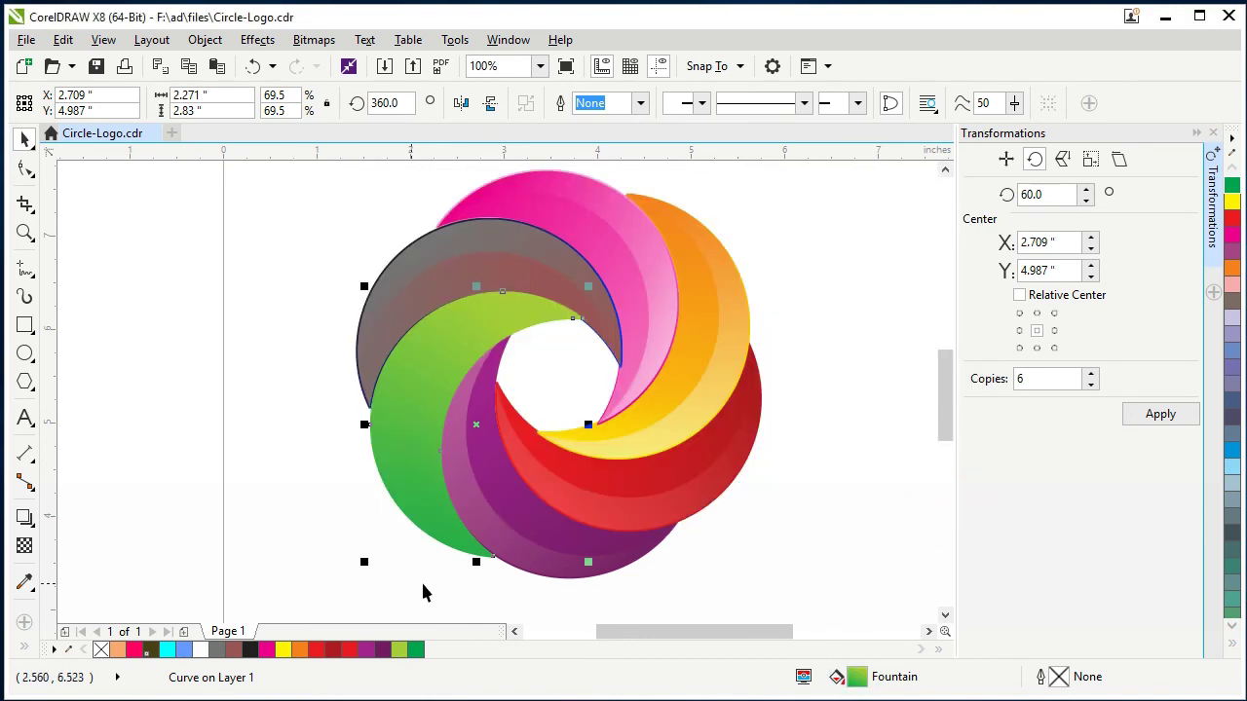
# Set the lime end of the lower-left crescent body's fill to a paler green with CMYK 15, 0, 58, 0
pyautogui.press('g')
pyautogui.click(499, 243)
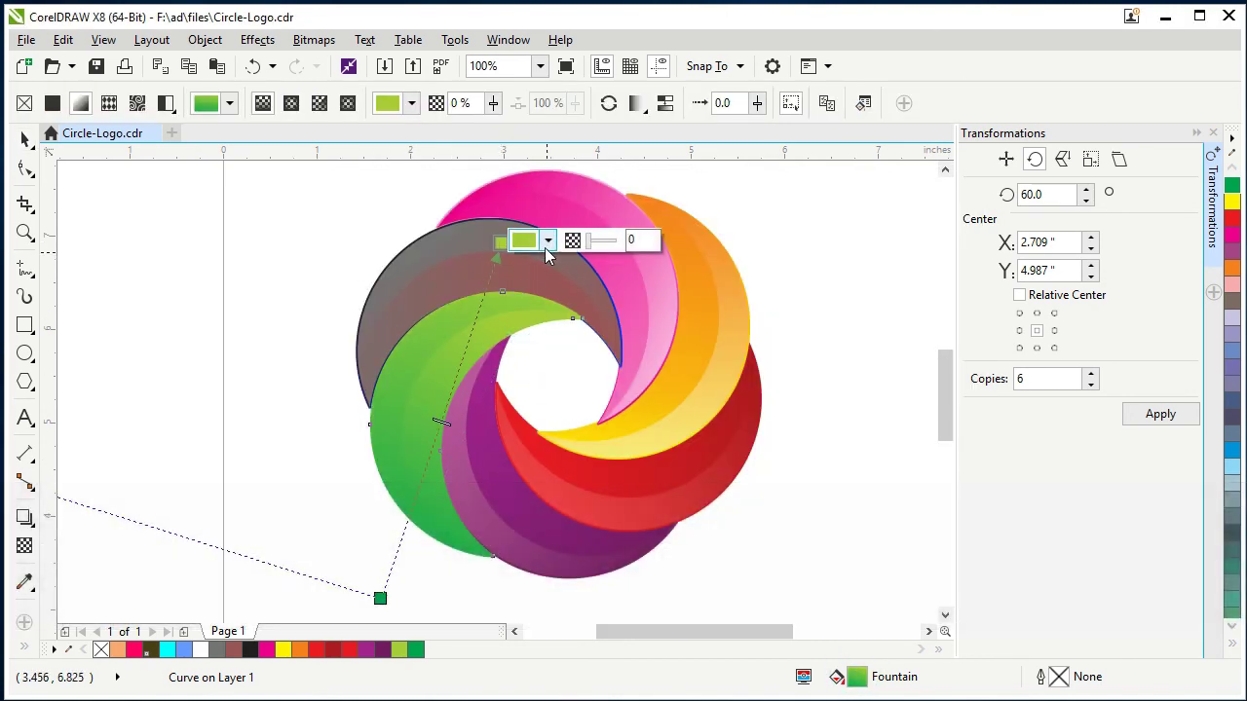
pyautogui.click(547, 241)
pyautogui.click(560, 343)
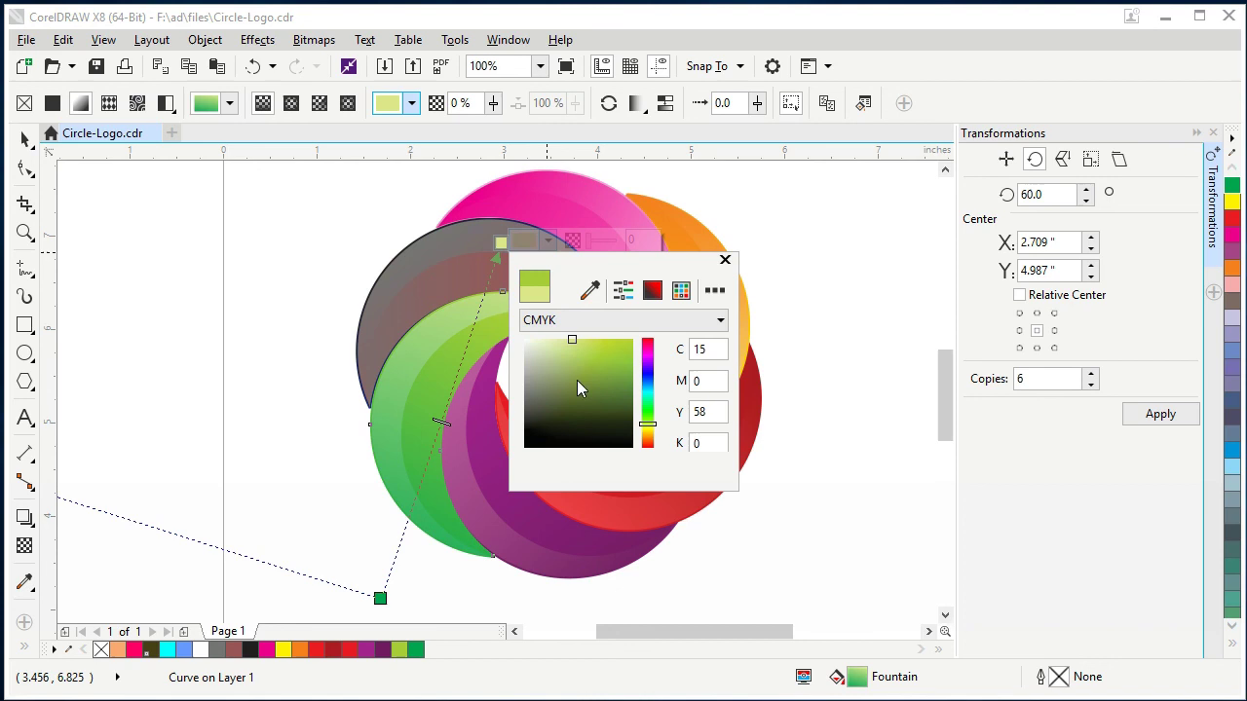
pyautogui.click(724, 260)
pyautogui.click(24, 141)
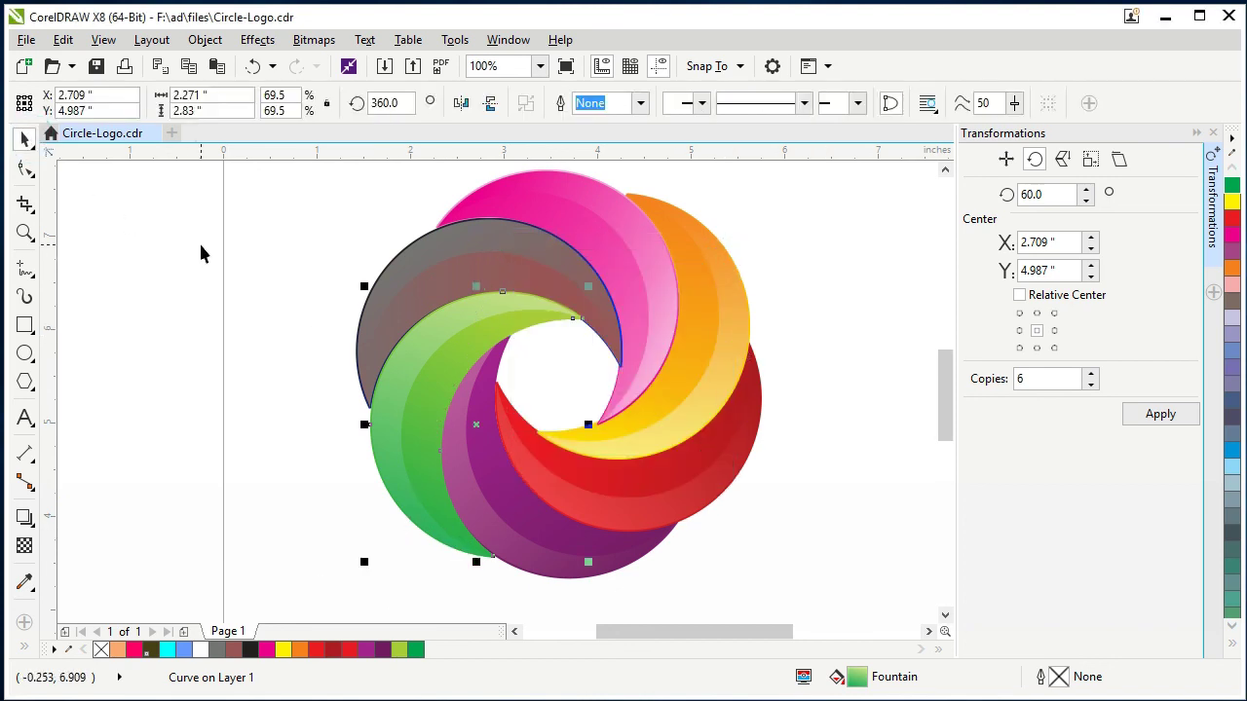
pyautogui.click(201, 242)
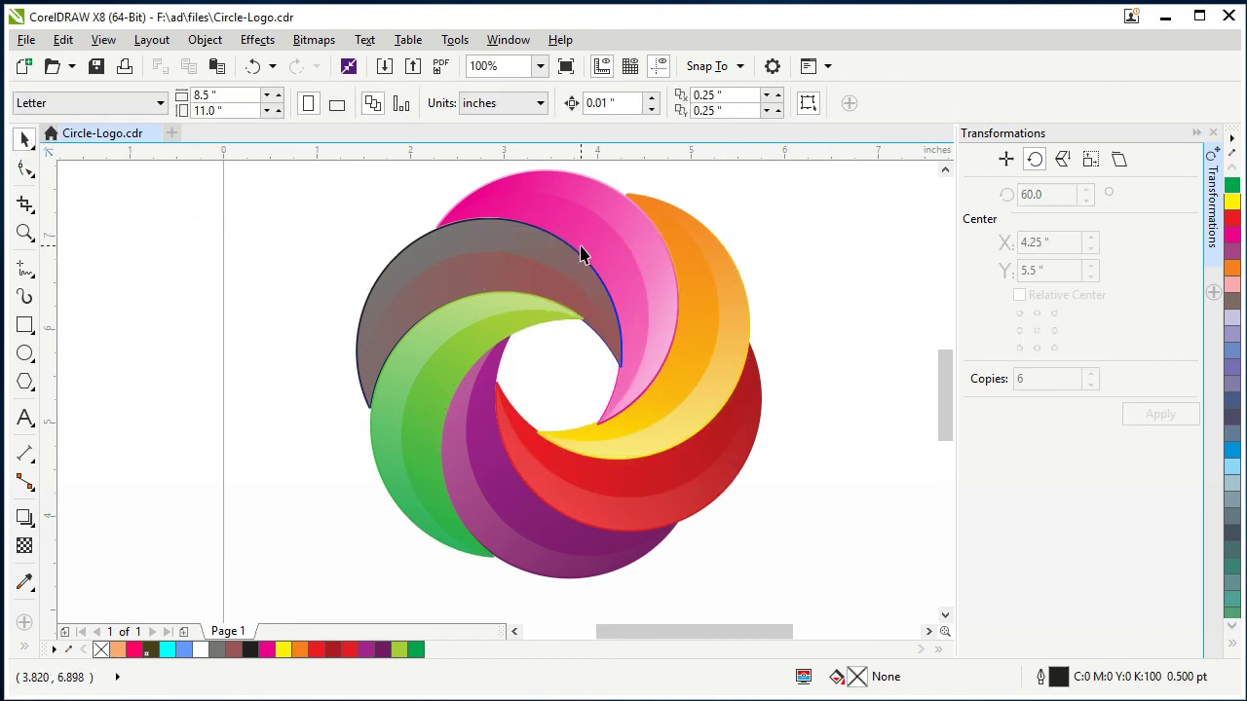
# Redirect the fountain fill of the upper-left crescent's inner piece to run from its lower-left tip toward its right end
pyautogui.click(441, 297)
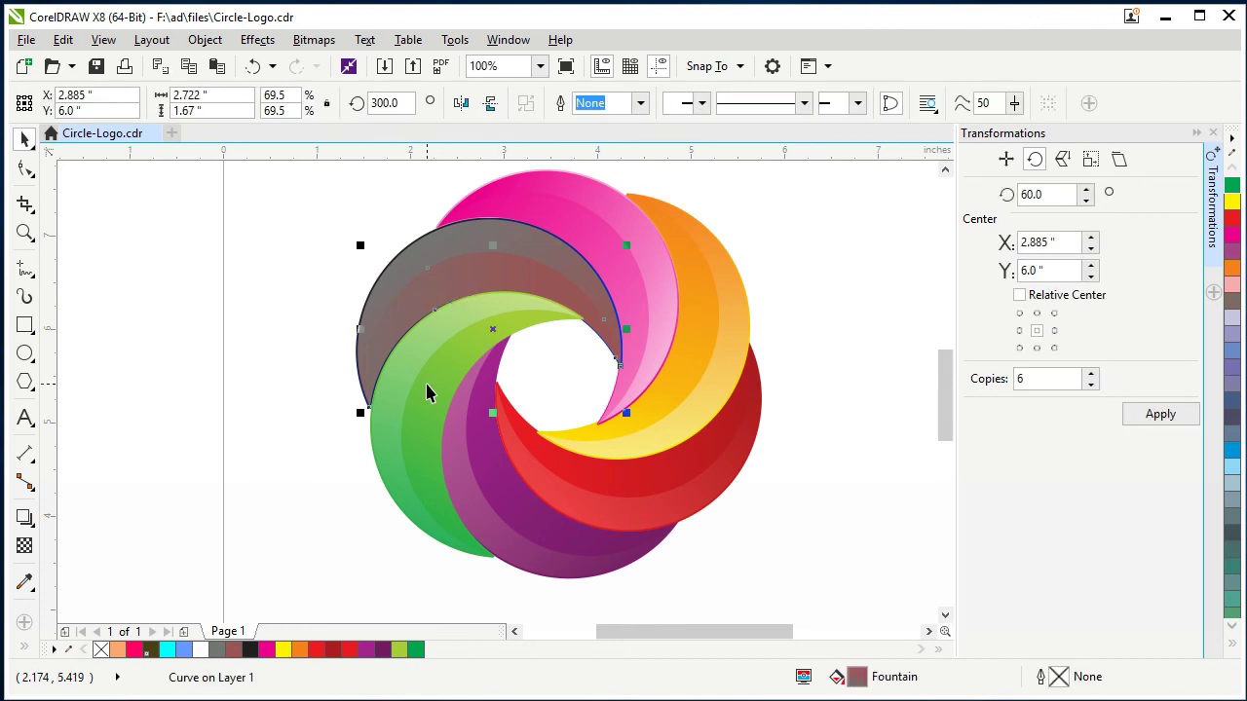
pyautogui.press('g')
pyautogui.moveTo(296, 353); pyautogui.dragTo(329, 406)
pyautogui.moveTo(550, 335); pyautogui.dragTo(586, 309)
# Recolor the upper-left inner piece's fountain fill from blue at the lower left to light blue at the right end
pyautogui.click(327, 404)
pyautogui.click(1233, 454)
pyautogui.click(587, 310)
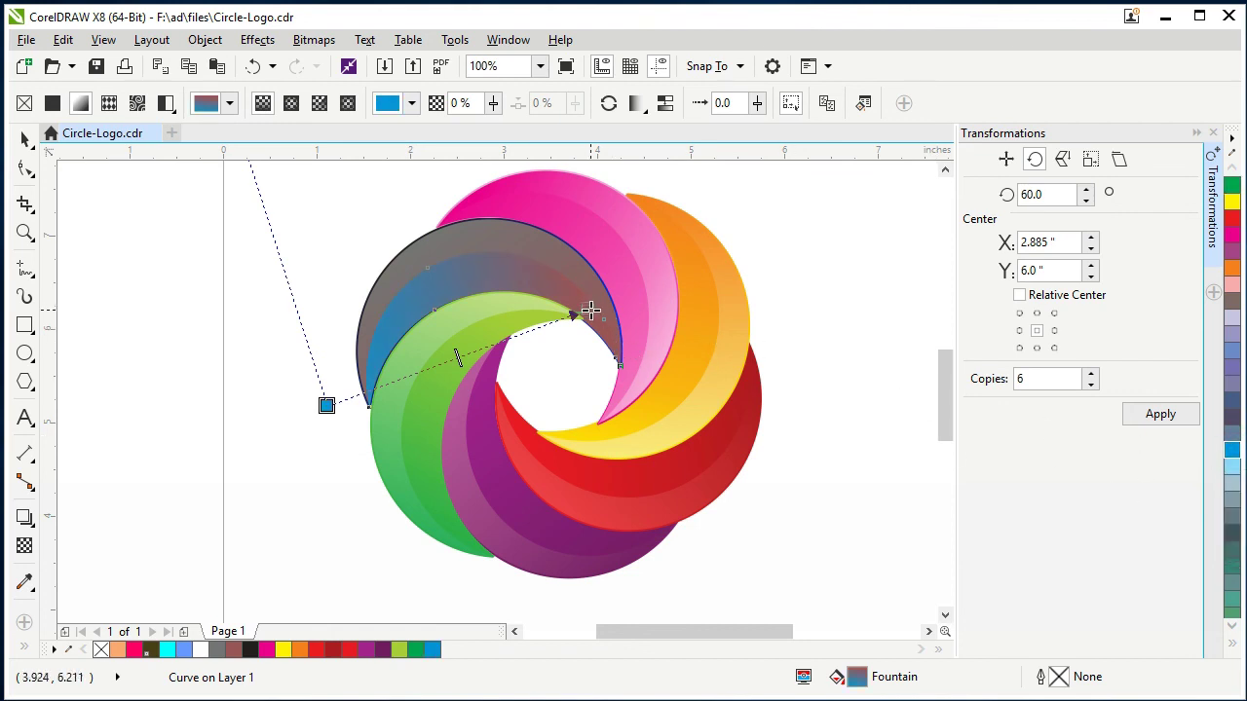
pyautogui.click(1232, 466)
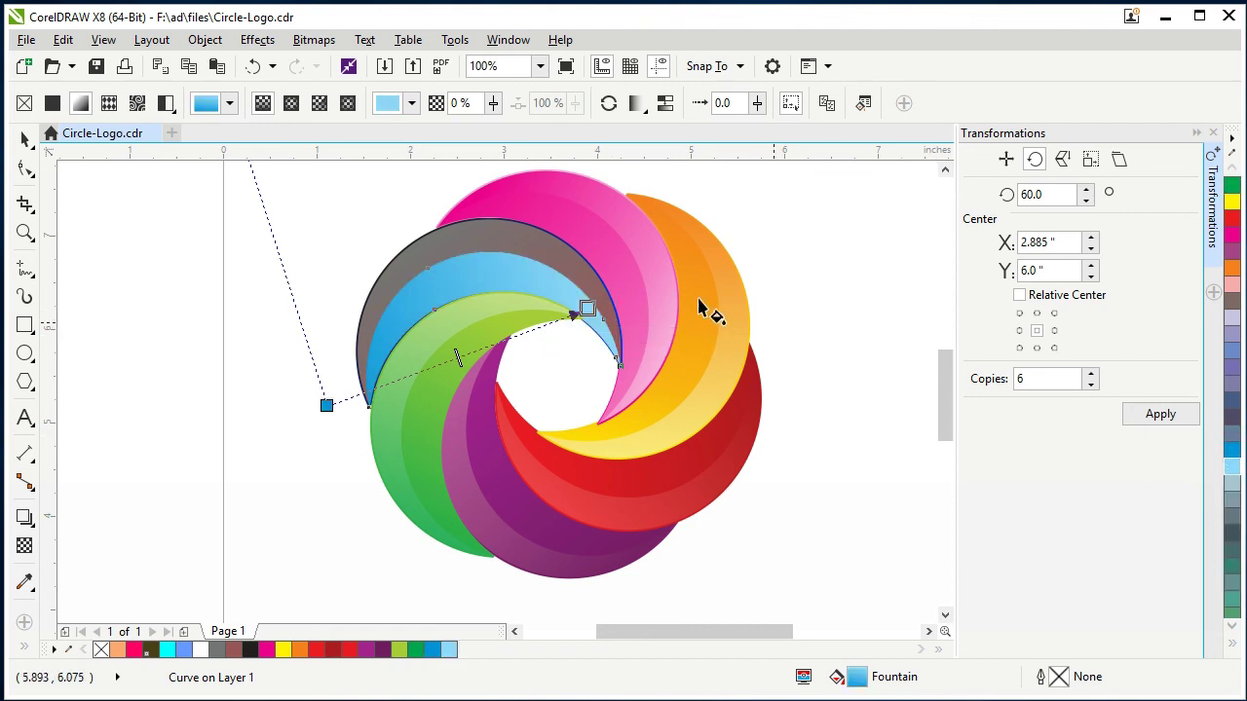
# Apply the inner piece's blue fountain fill to the upper-left crescent's body
pyautogui.click(25, 139)
pyautogui.click(122, 203)
pyautogui.scroll(1, 487, 245)
pyautogui.click(568, 310)
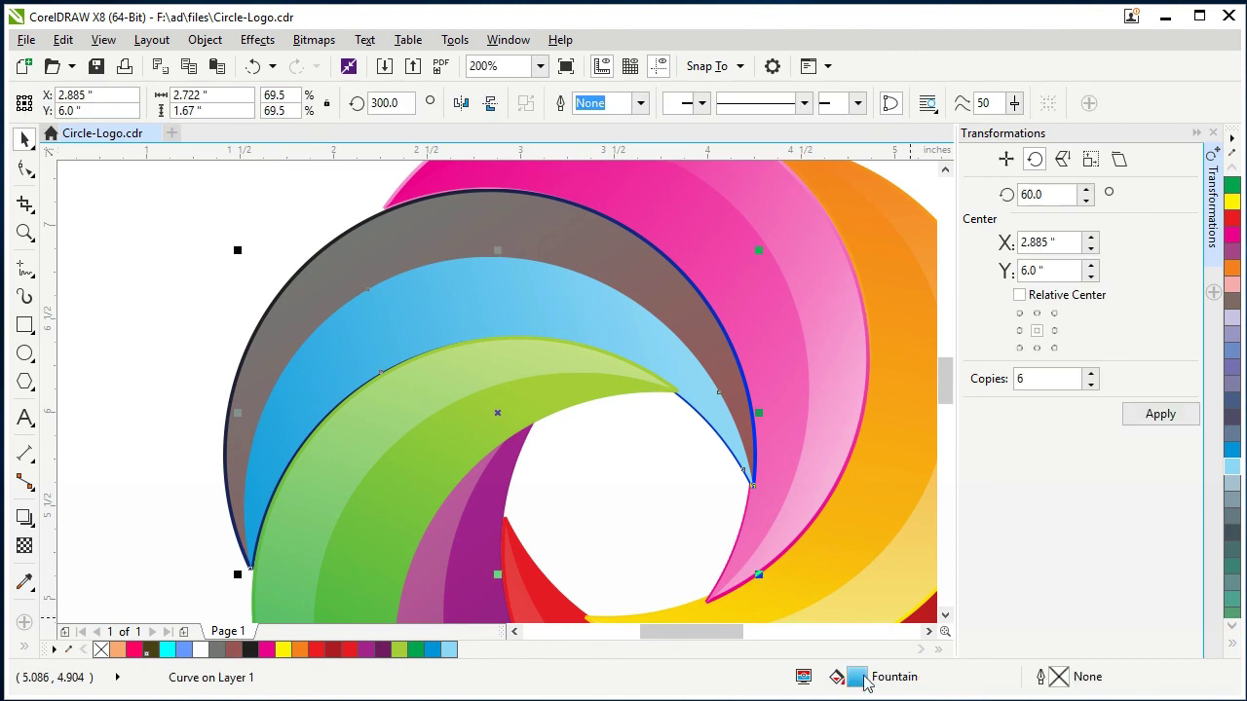
pyautogui.scroll(-1, 284, 326)
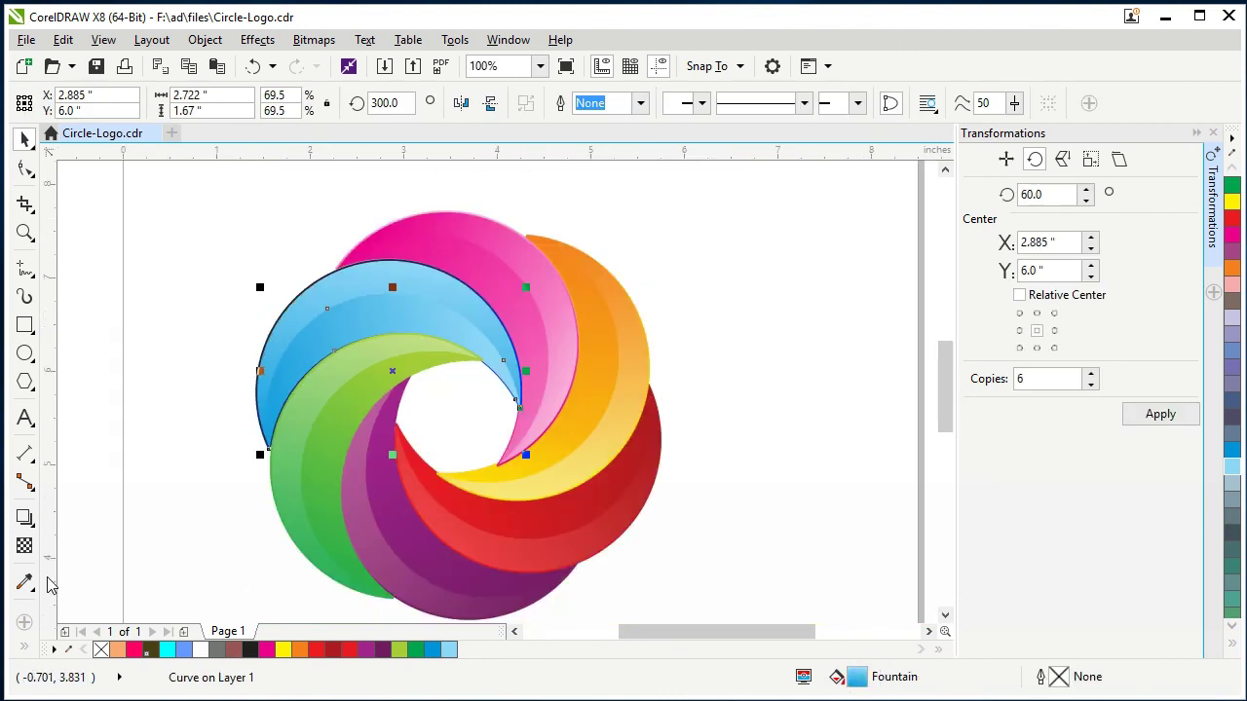
# Adjust both ends of the upper-left inner piece's fountain fill, raising the blue end and extending the light end to the right
pyautogui.click(26, 651)
pyautogui.click(56, 543)
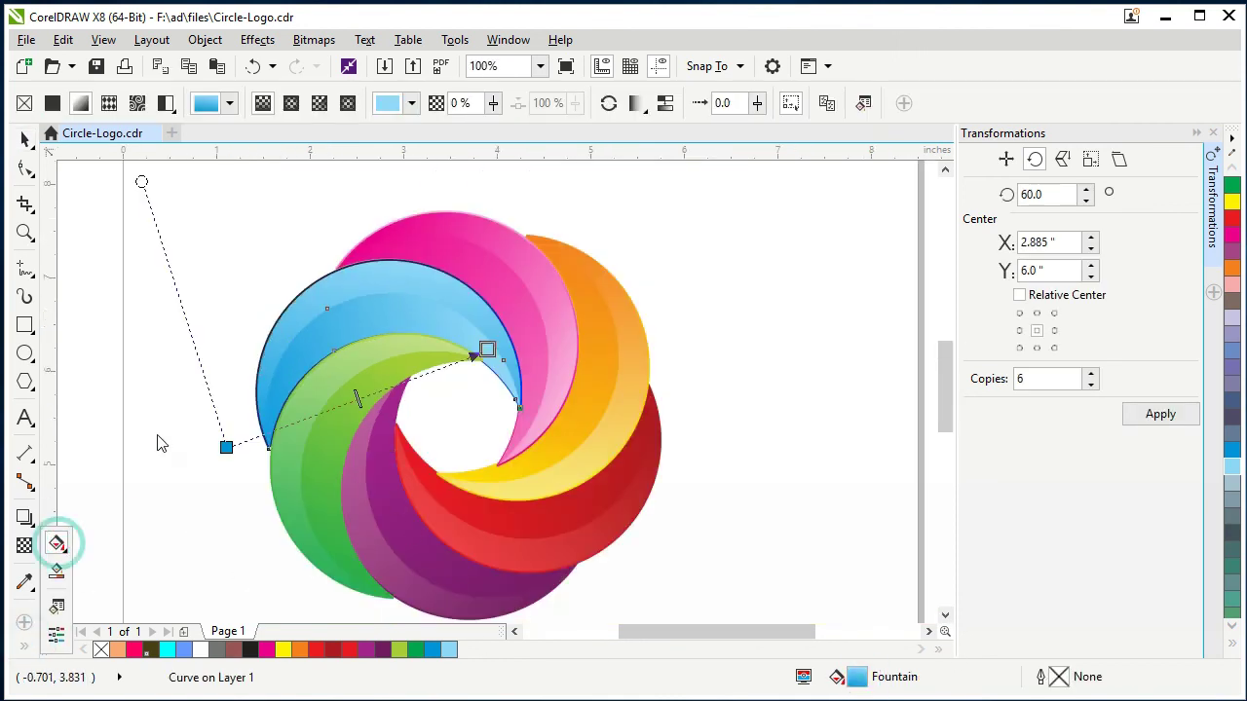
pyautogui.click(227, 448)
pyautogui.moveTo(227, 447); pyautogui.dragTo(235, 429)
pyautogui.moveTo(486, 351); pyautogui.dragTo(512, 351)
# Set the light end of the upper-left inner piece's fill to light blue with CMYK 38, 0, 0, 0
pyautogui.click(508, 377)
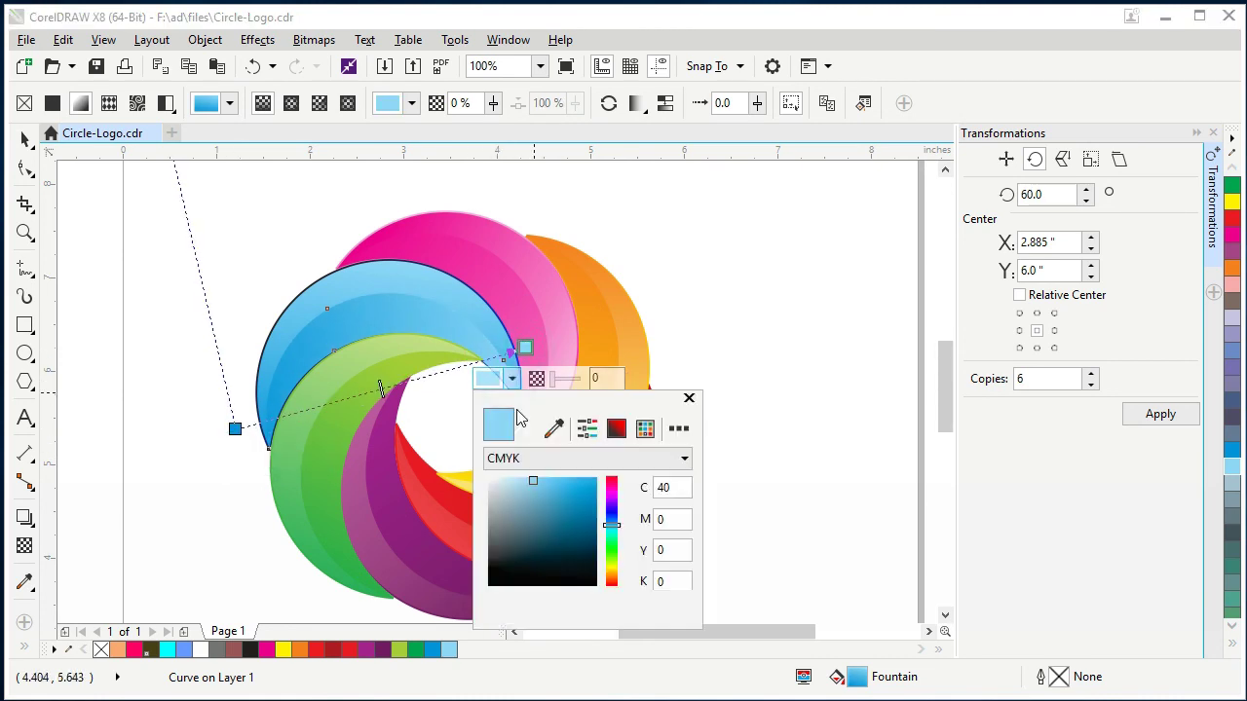
pyautogui.click(513, 479)
pyautogui.moveTo(514, 479); pyautogui.dragTo(509, 479)
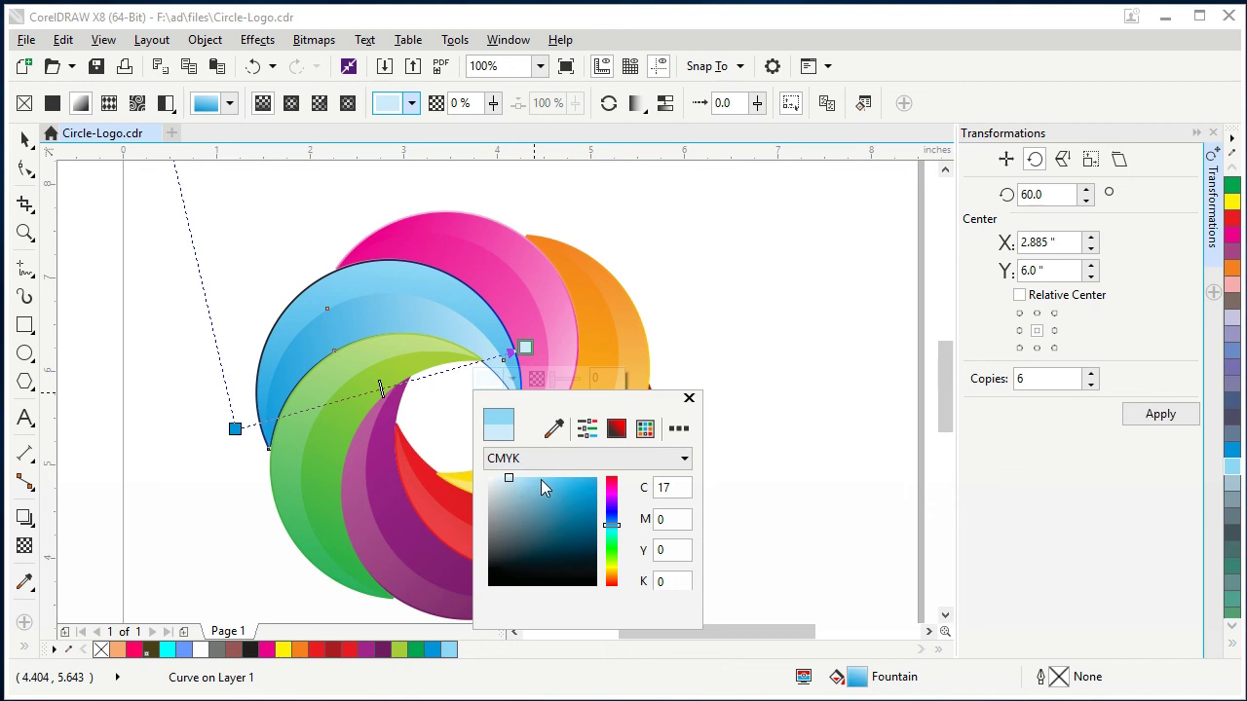
pyautogui.click(555, 486)
pyautogui.click(549, 485)
pyautogui.click(535, 479)
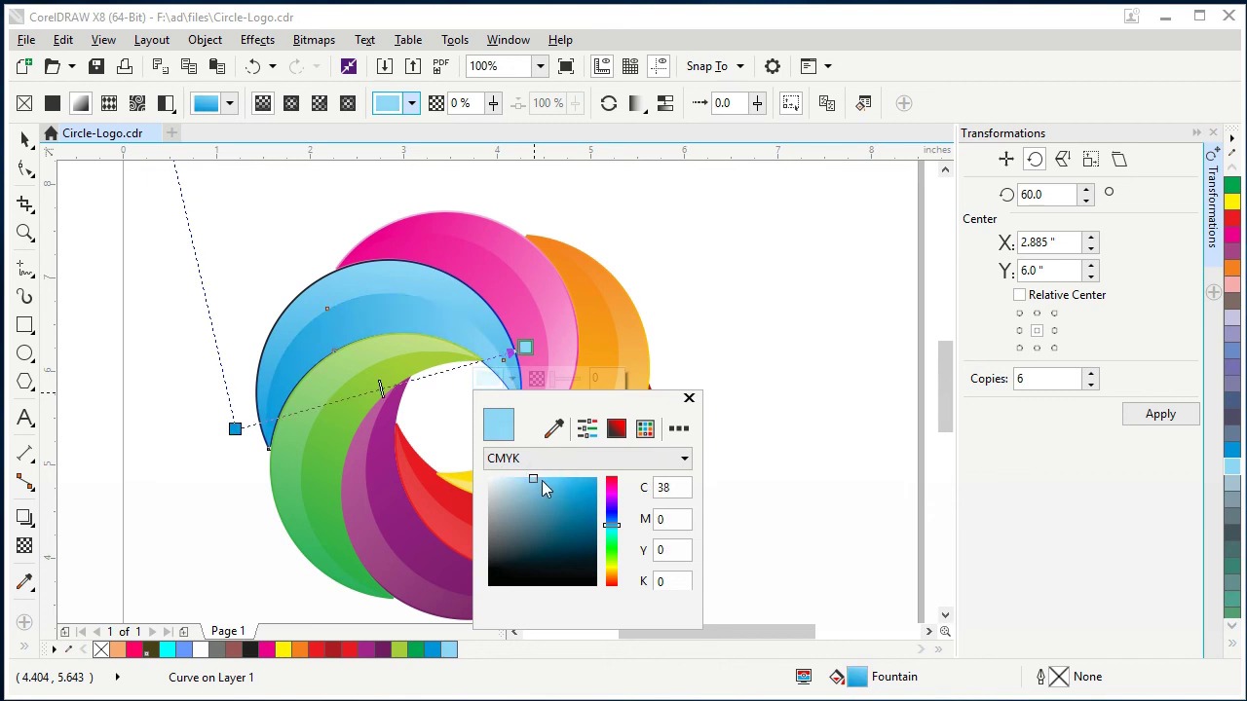
# Redirect the upper-left crescent body's fountain fill to run from blue at its lower-left tip to light blue at the right edge
pyautogui.click(277, 501)
pyautogui.click(368, 290)
pyautogui.moveTo(517, 330); pyautogui.dragTo(251, 450)
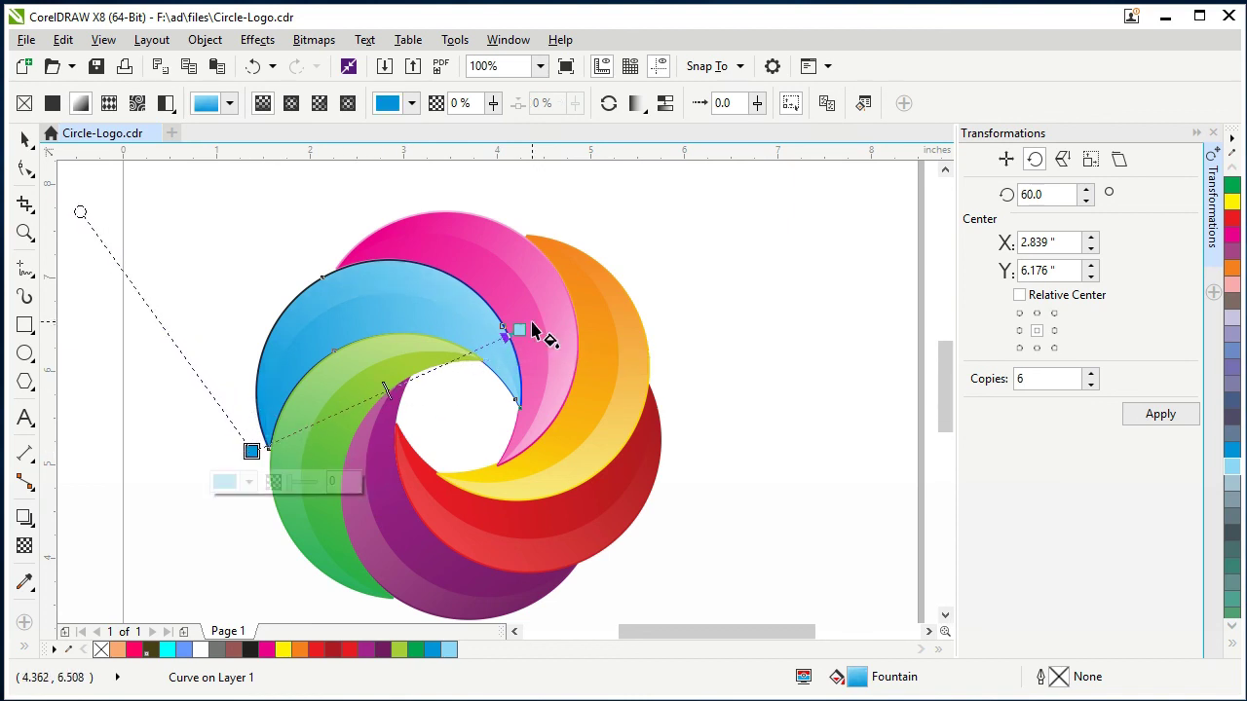
# Set the light end of the upper-left crescent body's fill to a paler blue, and deselect the body
pyautogui.click(519, 330)
pyautogui.click(511, 359)
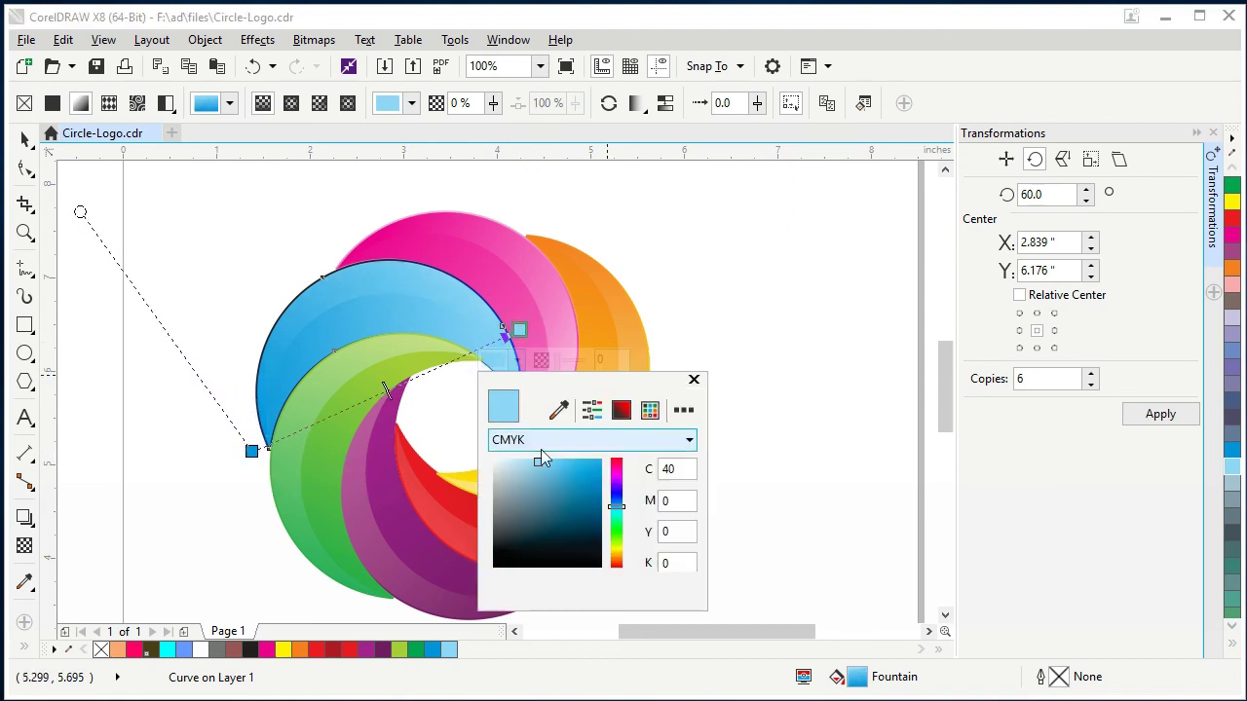
pyautogui.click(27, 137)
pyautogui.click(194, 298)
# Apply the inner piece's blue fountain fill to the upper-left crescent's dark rim, and deselect everything
pyautogui.scroll(3, 288, 385)
pyautogui.click(397, 429)
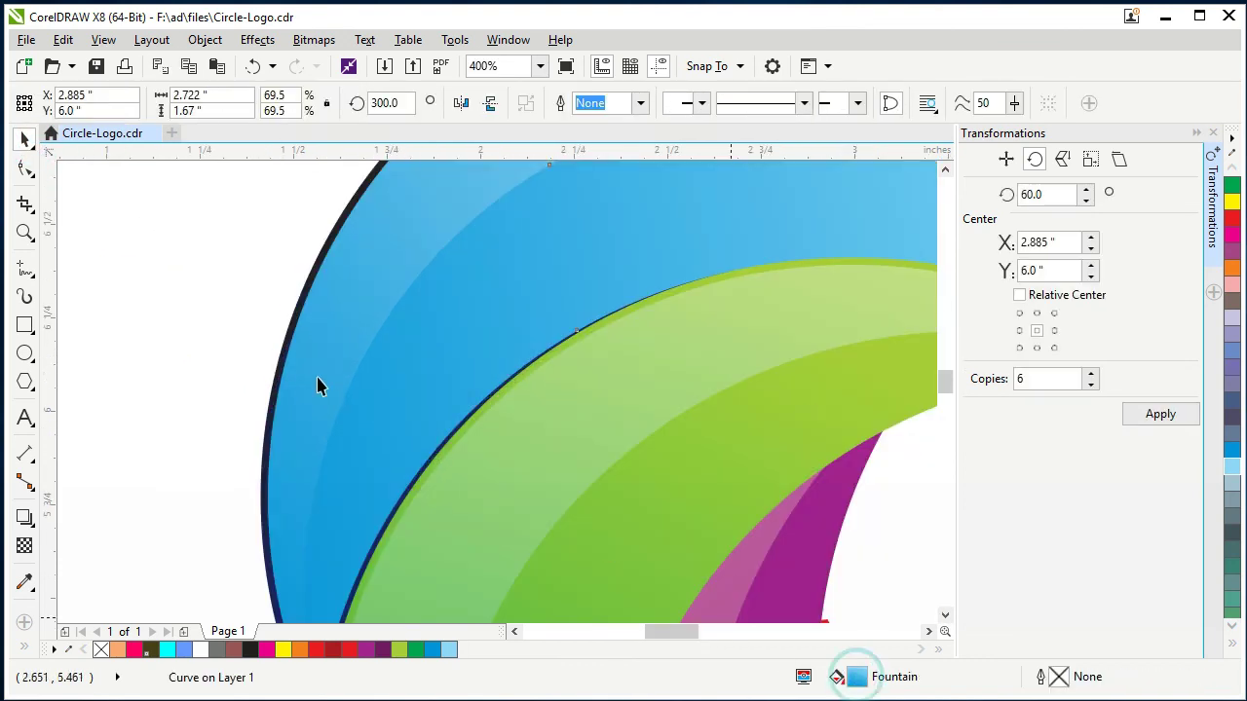
pyautogui.scroll(-2, 253, 385)
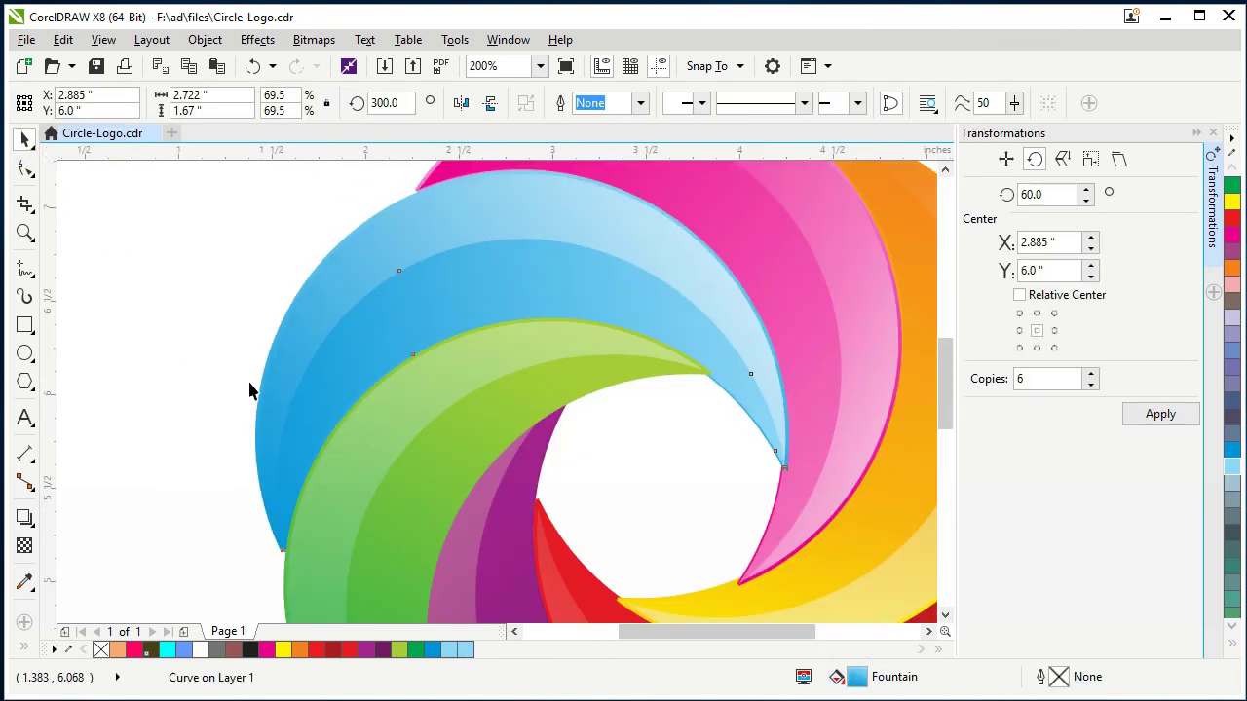
pyautogui.scroll(-2, 251, 387)
pyautogui.click(638, 213)
pyautogui.scroll(-2, 941, 380)
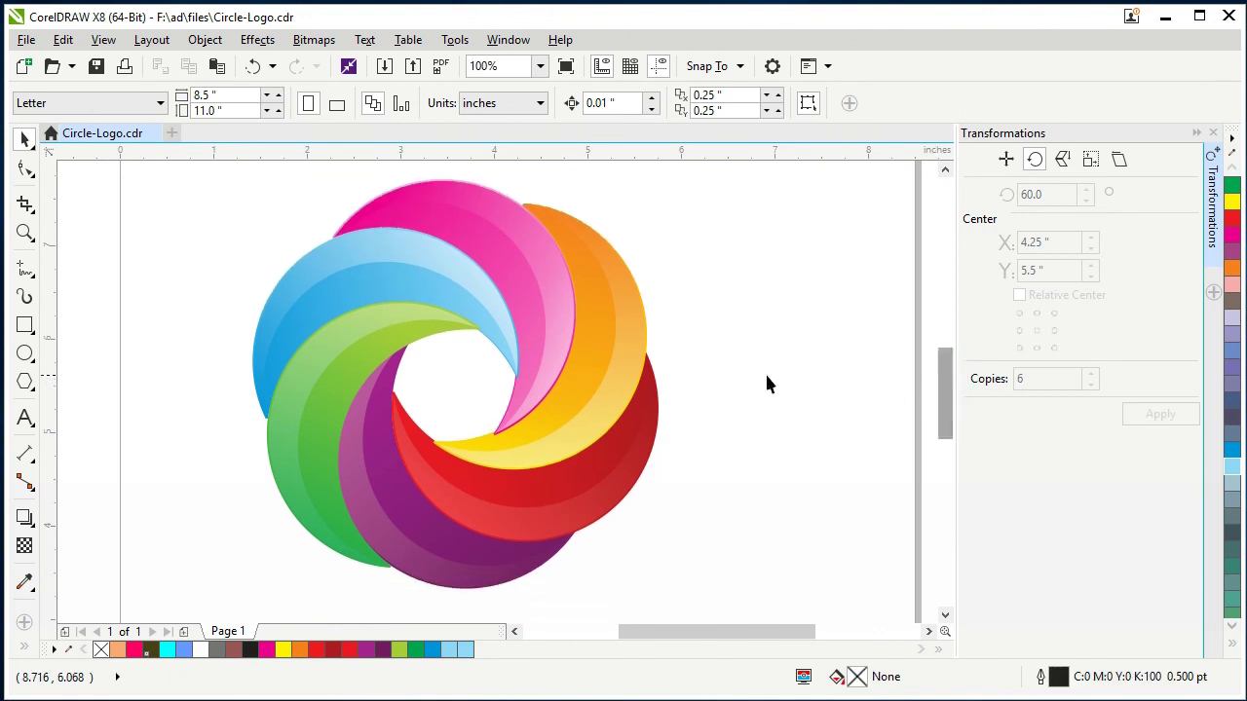
pyautogui.click(782, 409)
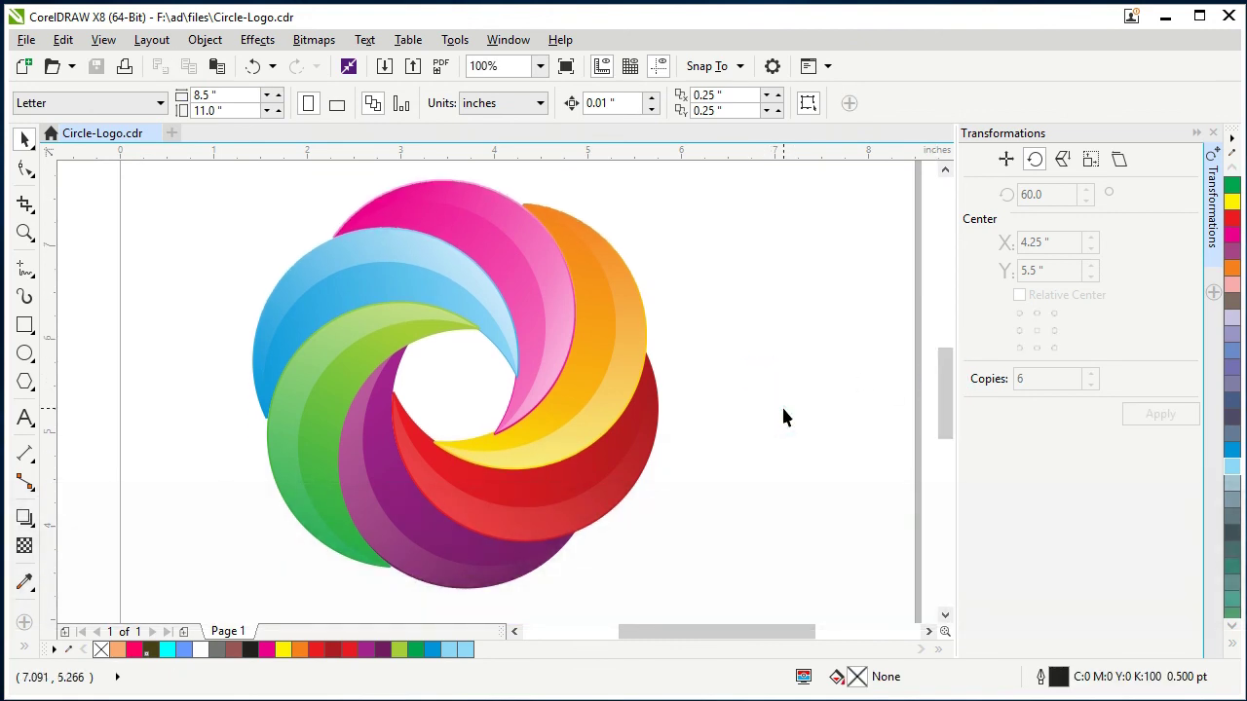